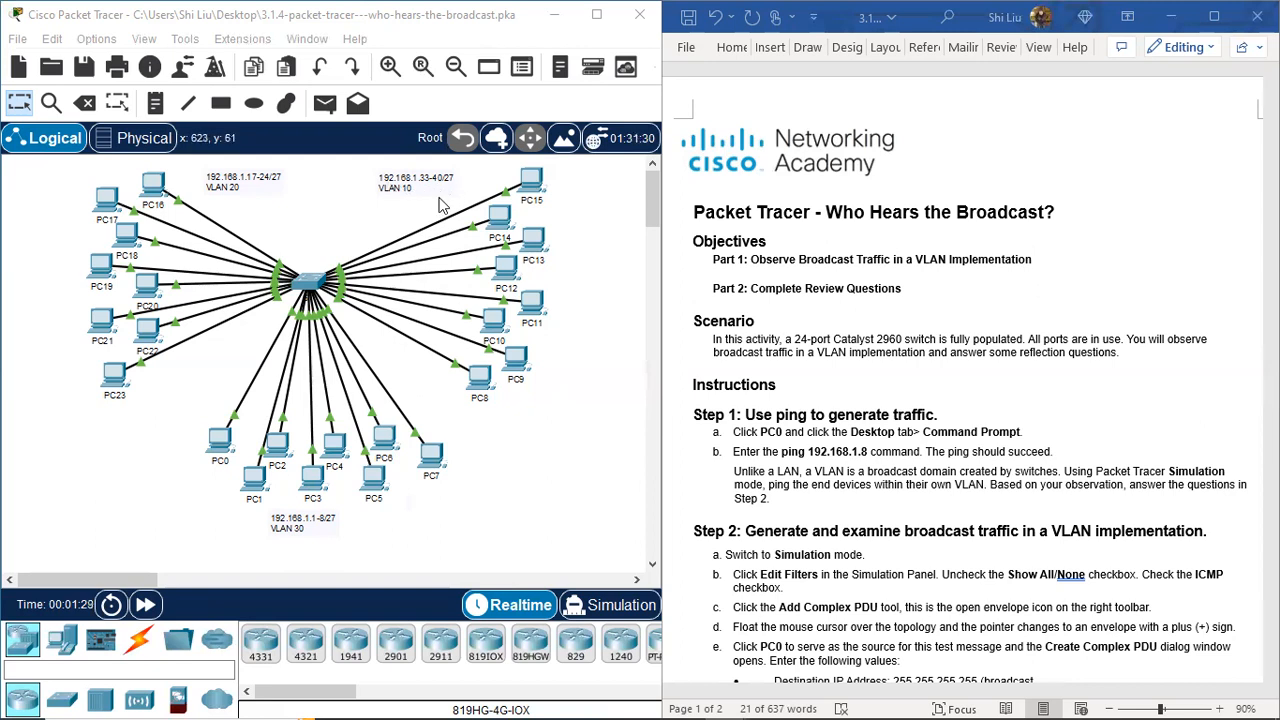
Open the Command Prompt on PC0 and ping 192.168.1.8.
scroll(1062, 490, "down", 1)
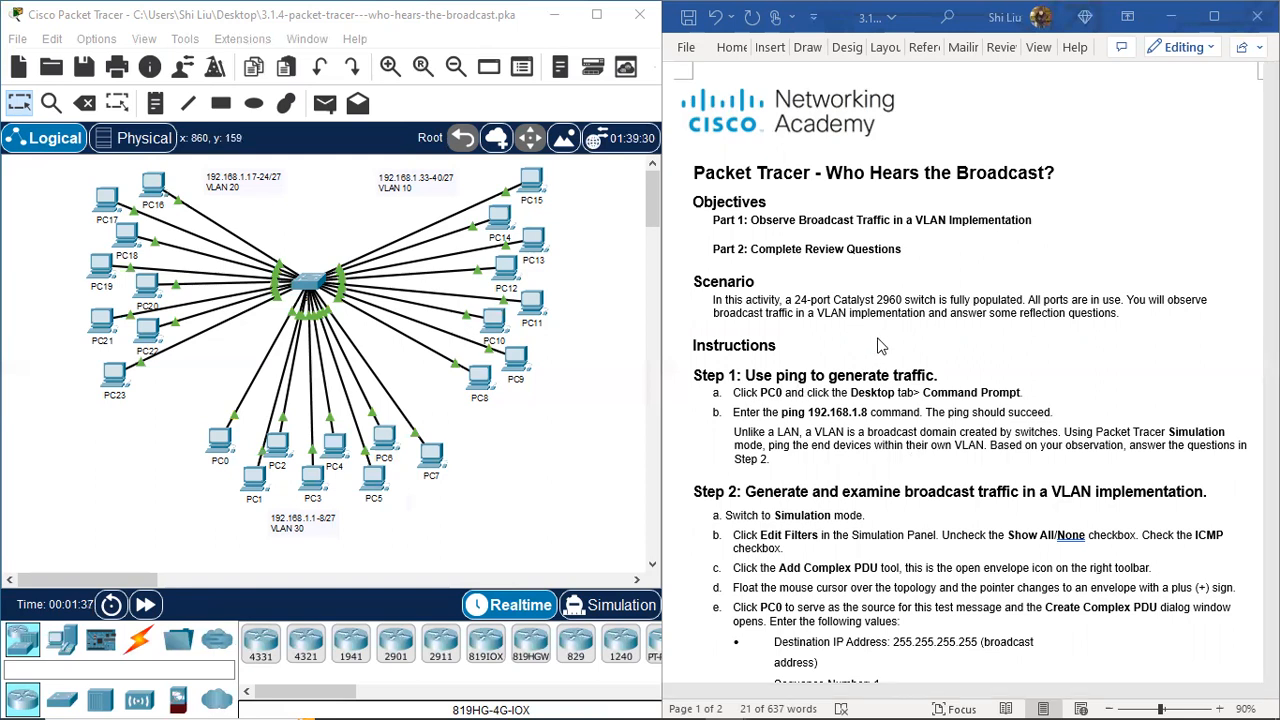
scroll(881, 345, "down", 3)
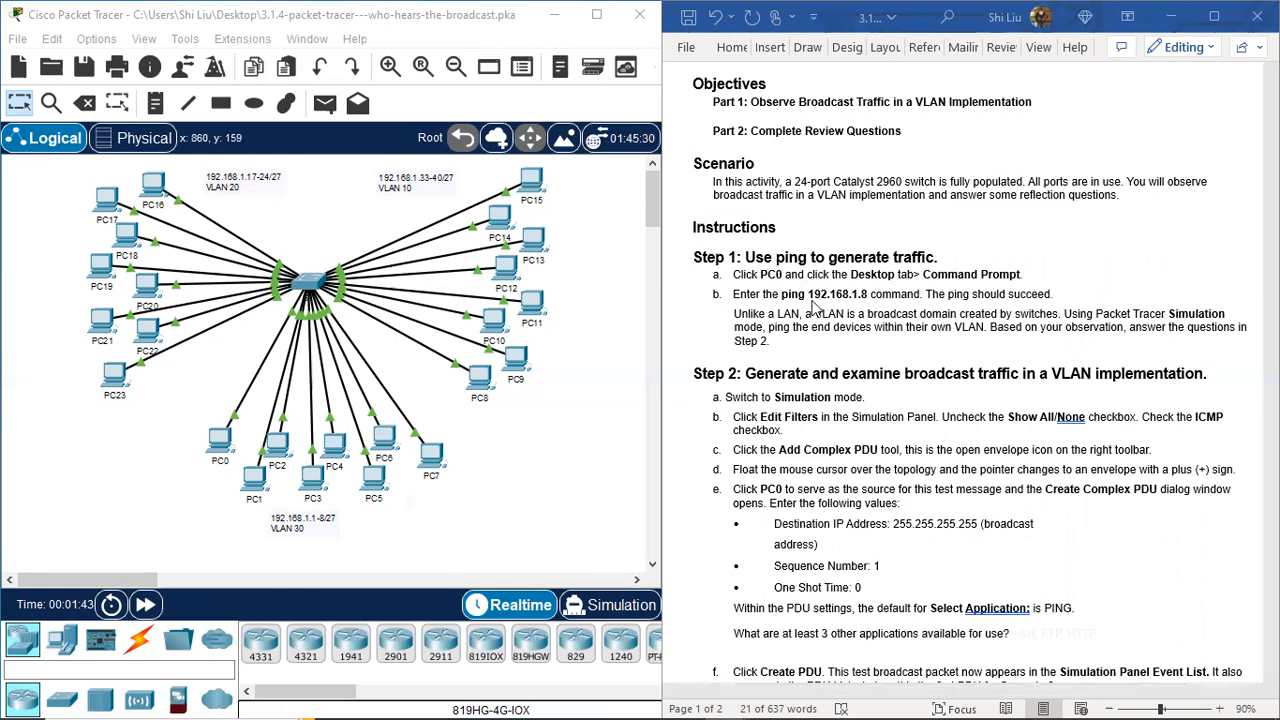
left_click(220, 443)
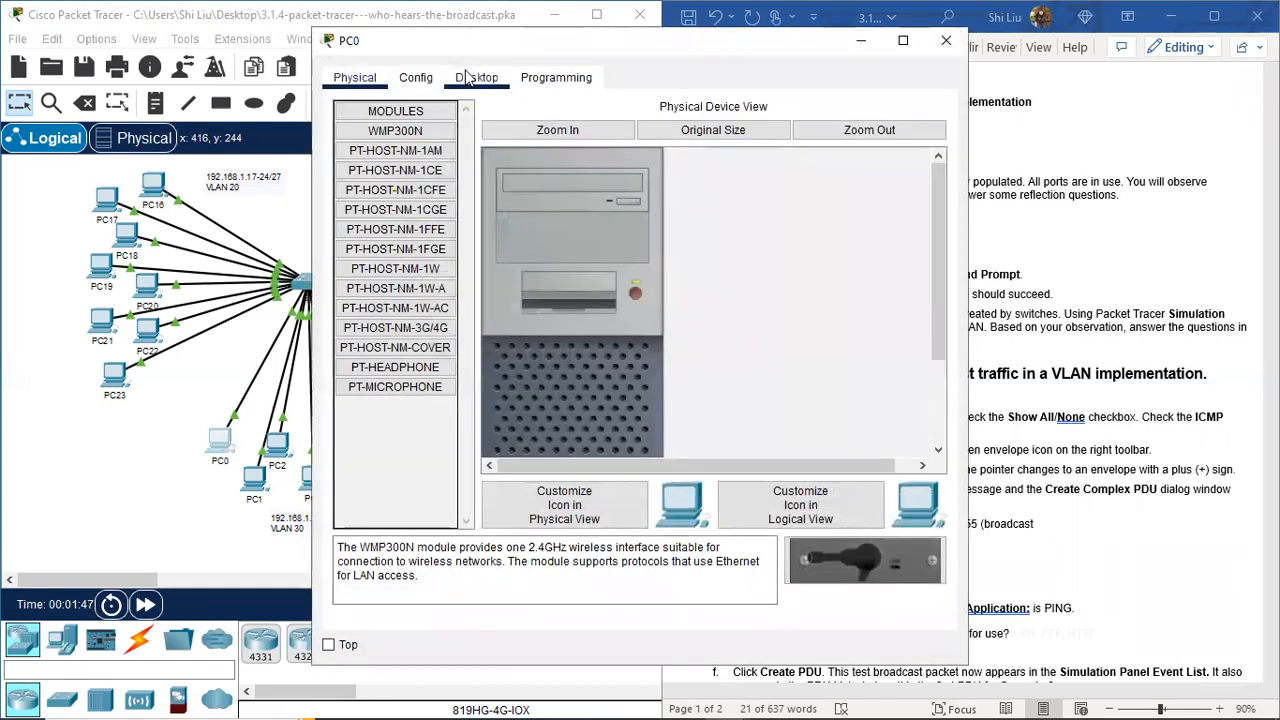
left_click(470, 78)
left_click(753, 167)
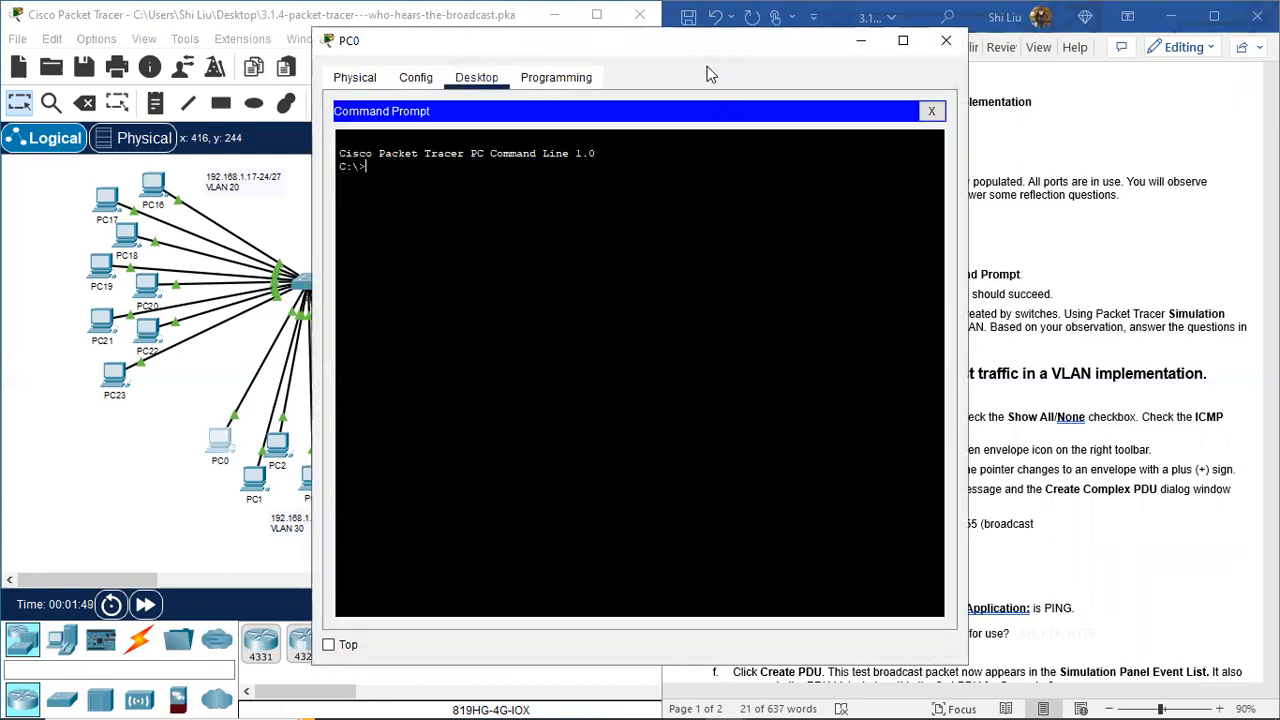
left_click_drag(697, 57, 402, 74)
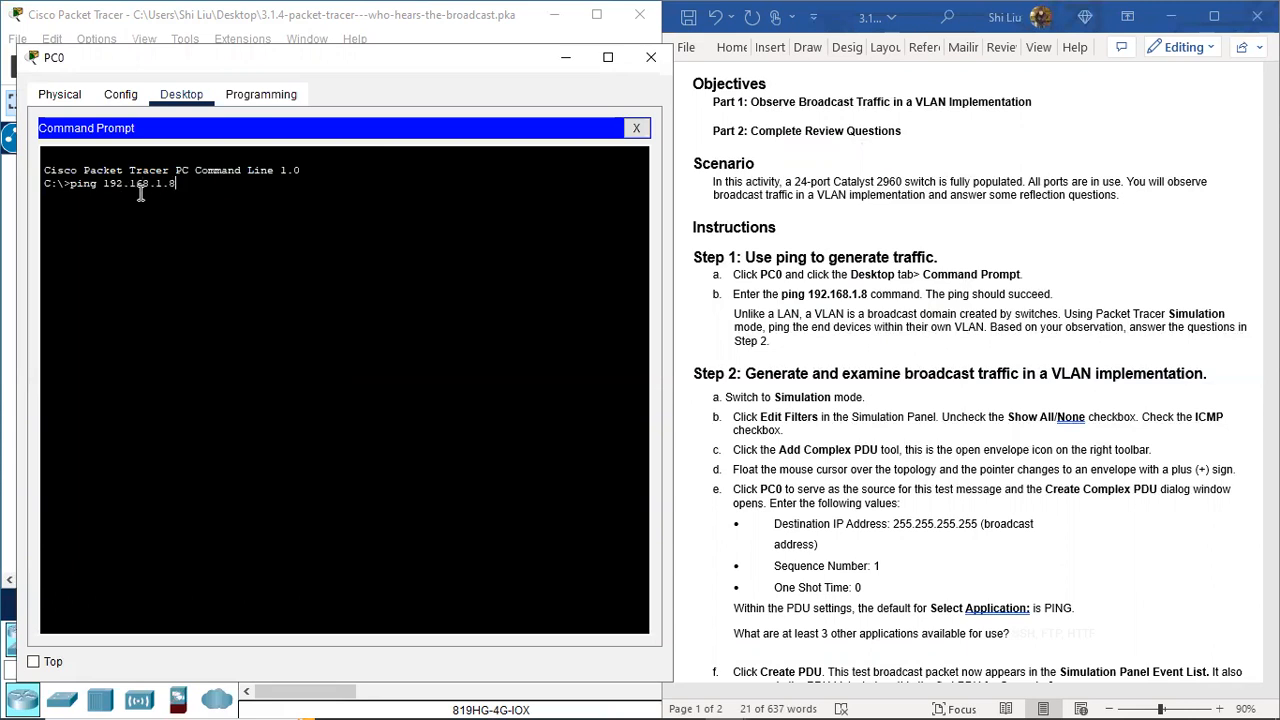
key("Return")
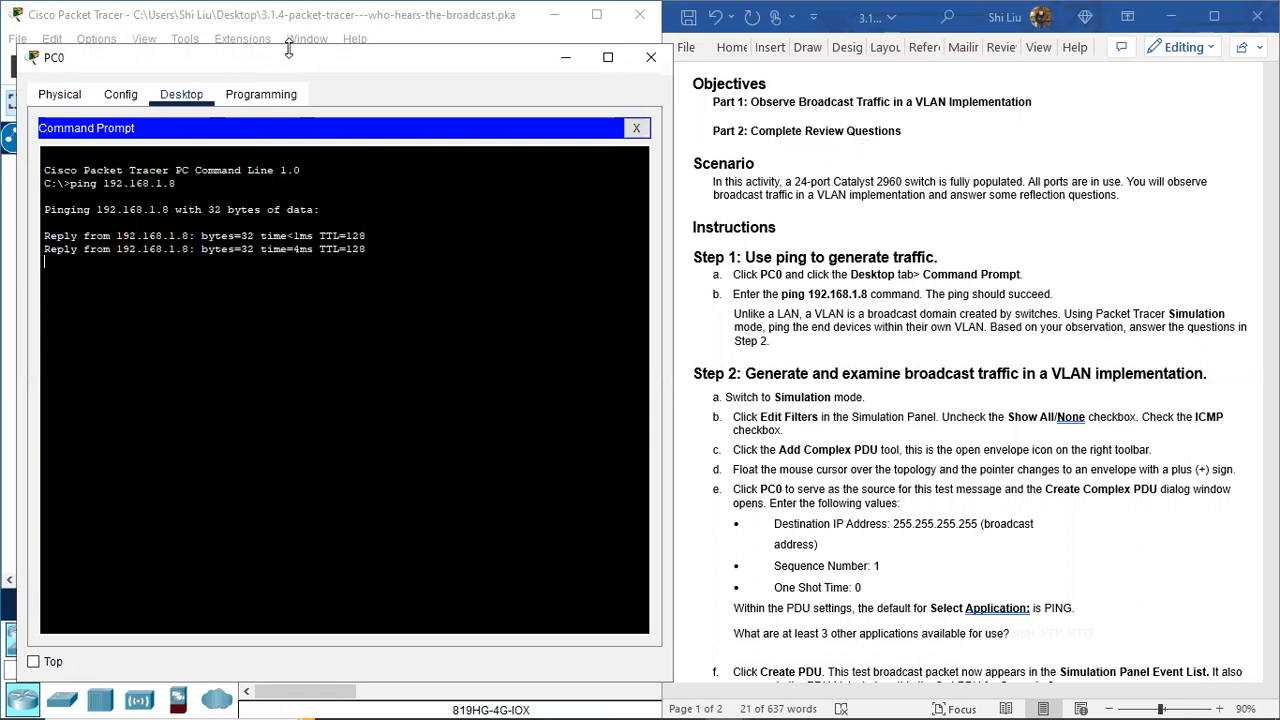
Review the ping output alongside the topology and the instructions, and close the PC0 window.
left_click_drag(304, 64, 824, 174)
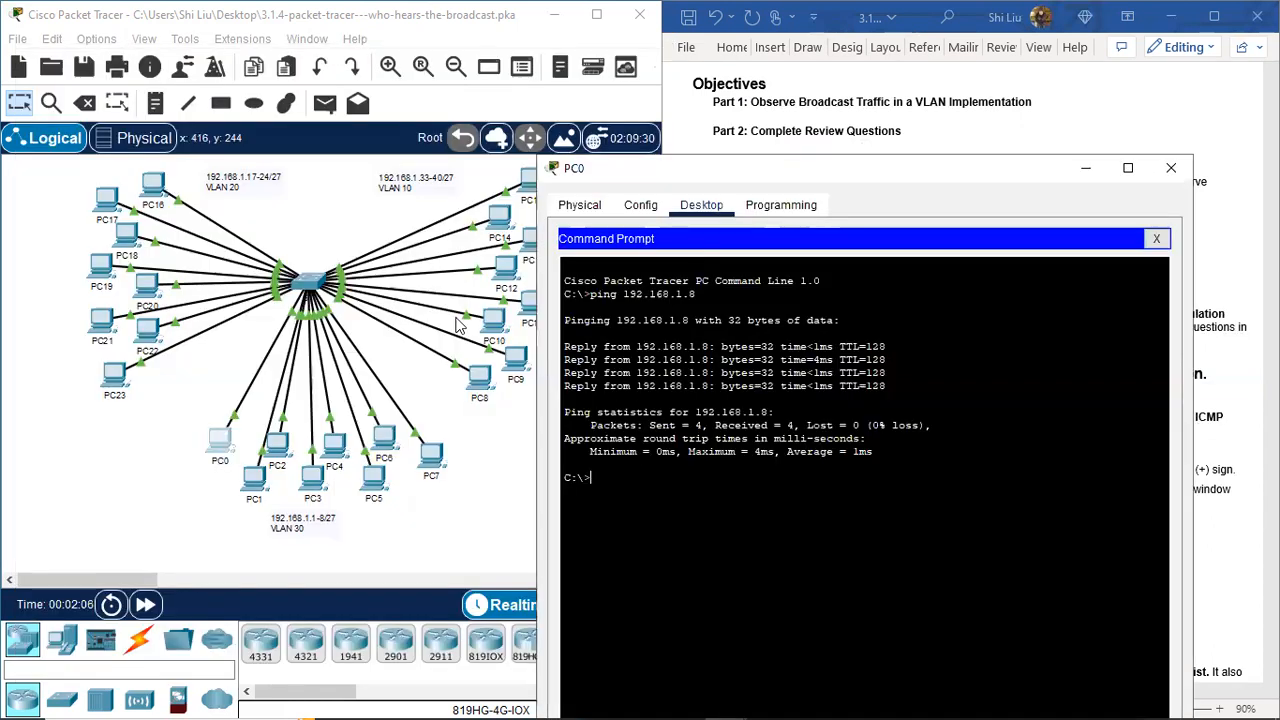
left_click(152, 463)
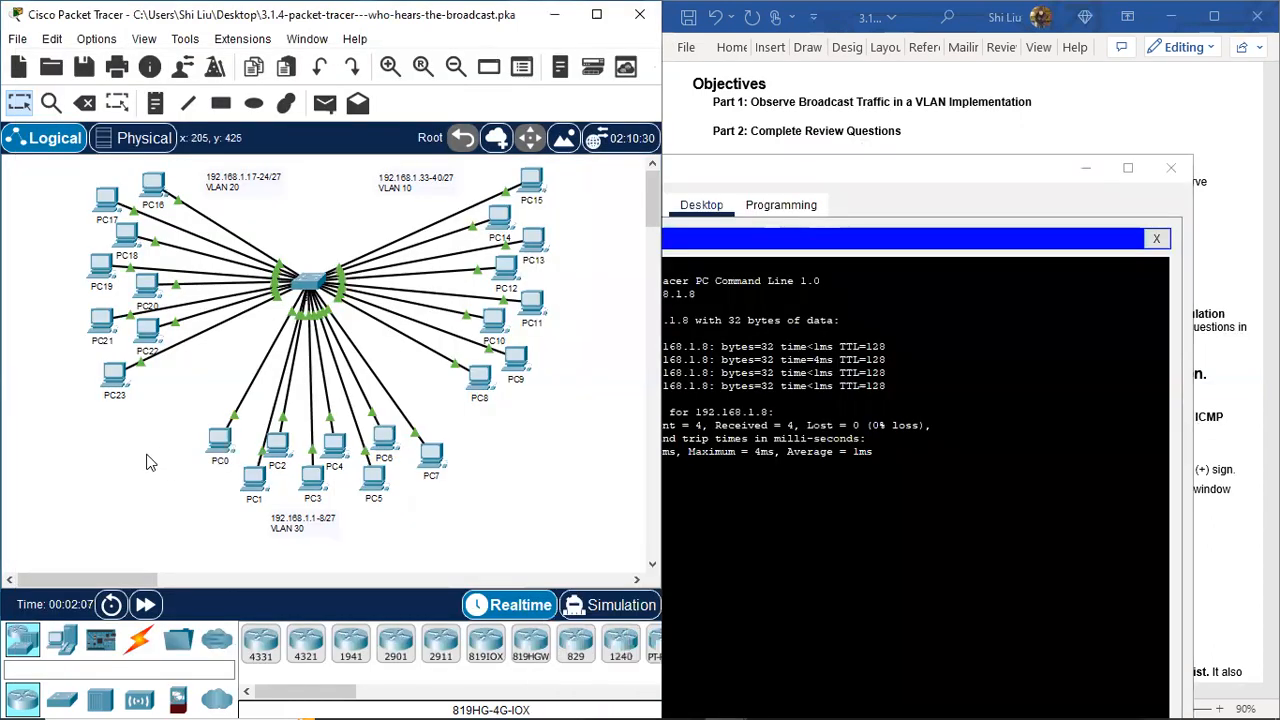
left_click(1077, 491)
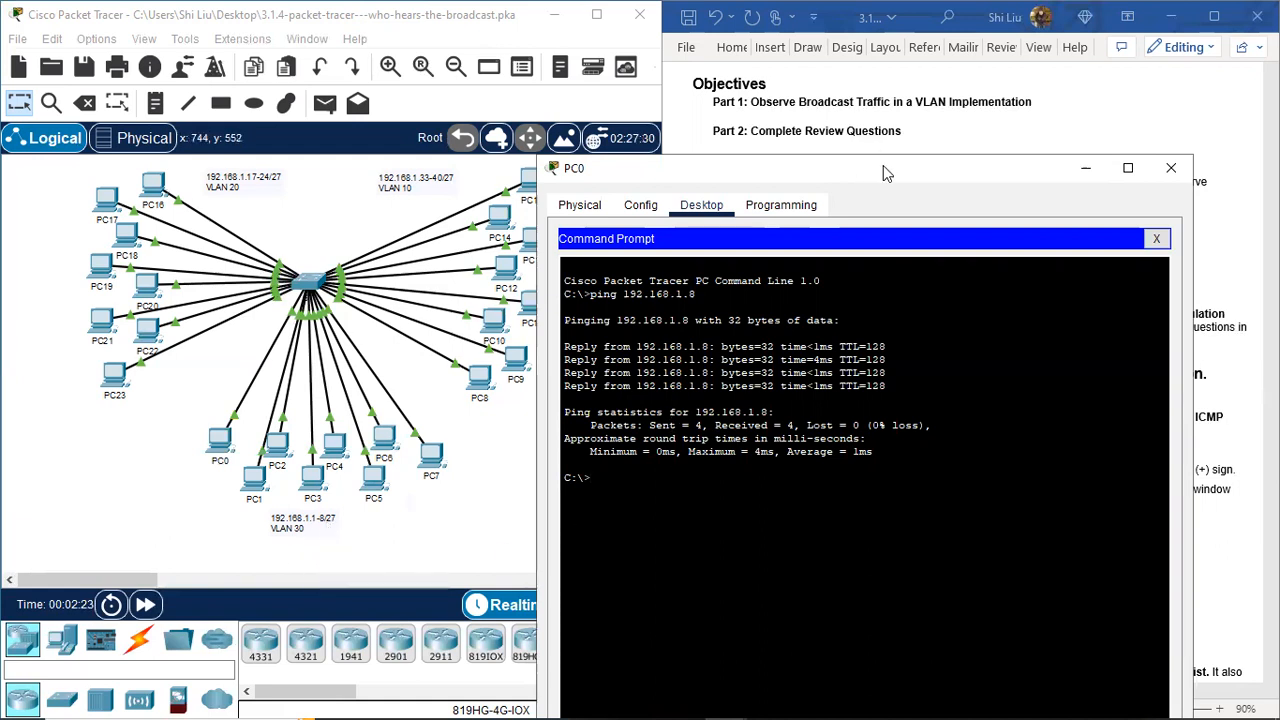
left_click_drag(881, 171, 376, 106)
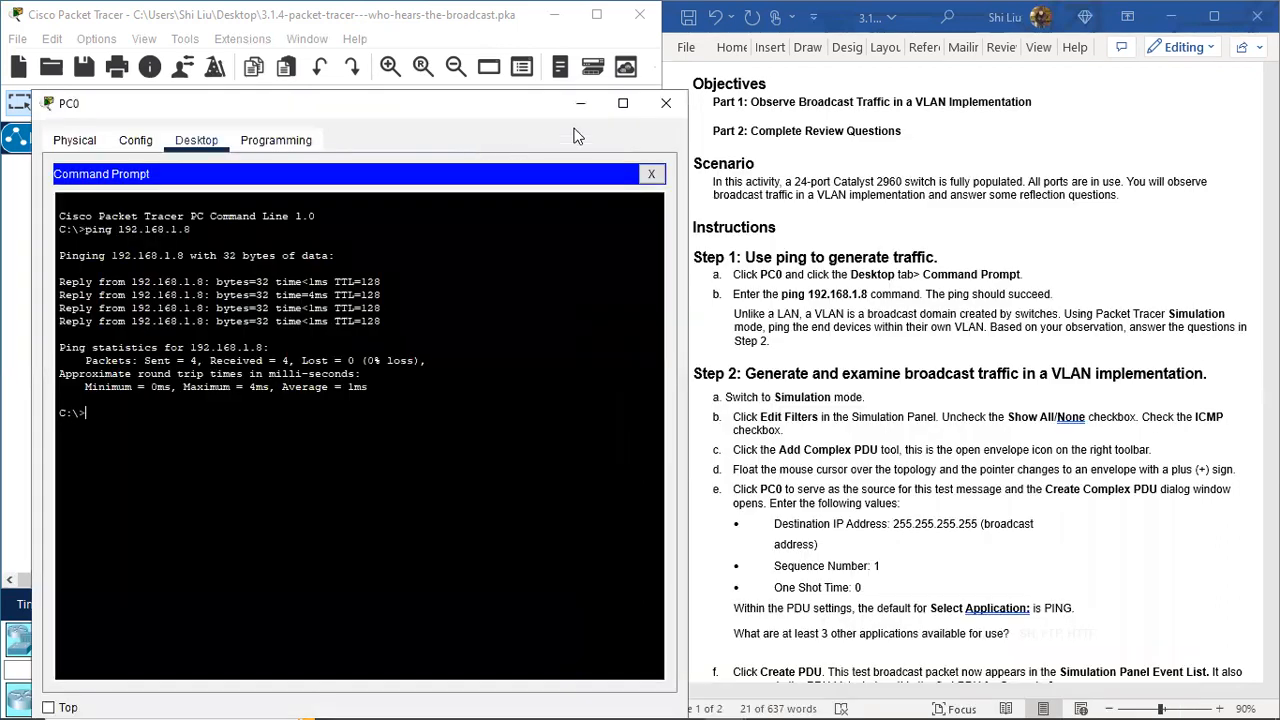
left_click(667, 103)
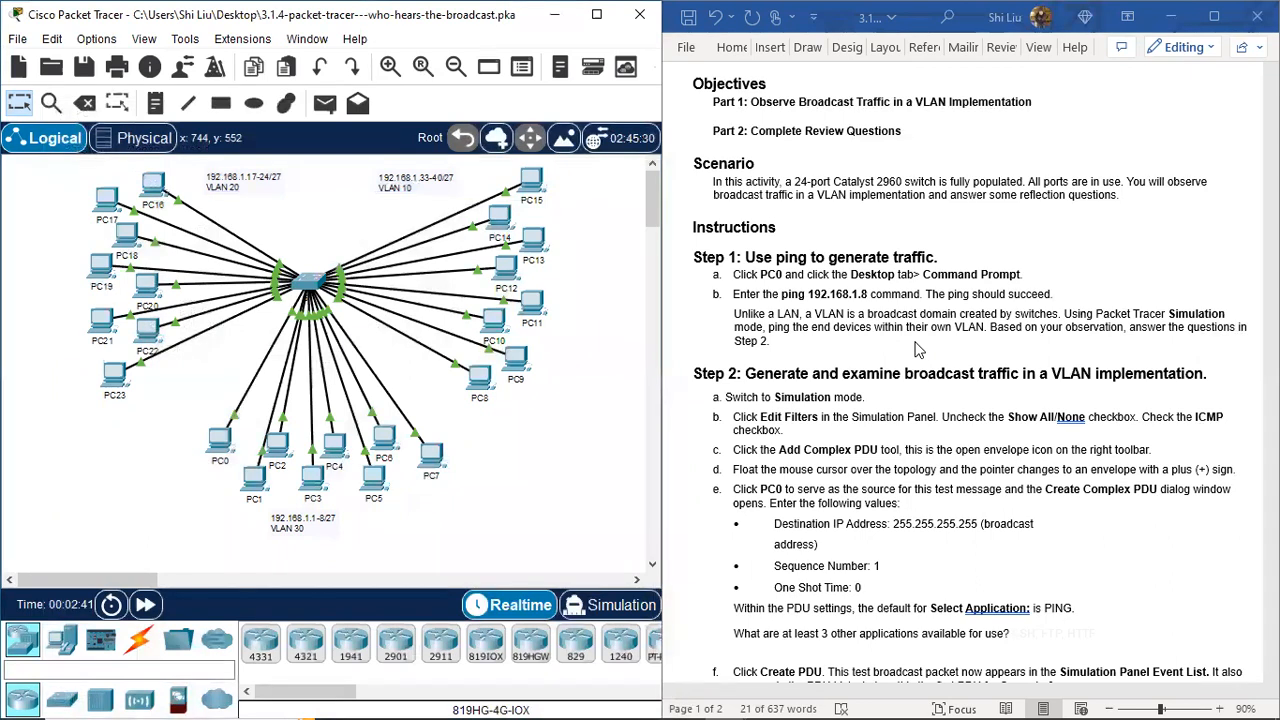
Switch to Simulation mode and place the event filter editor next to the Simulation Panel over the topology.
scroll(836, 368, "down", 2)
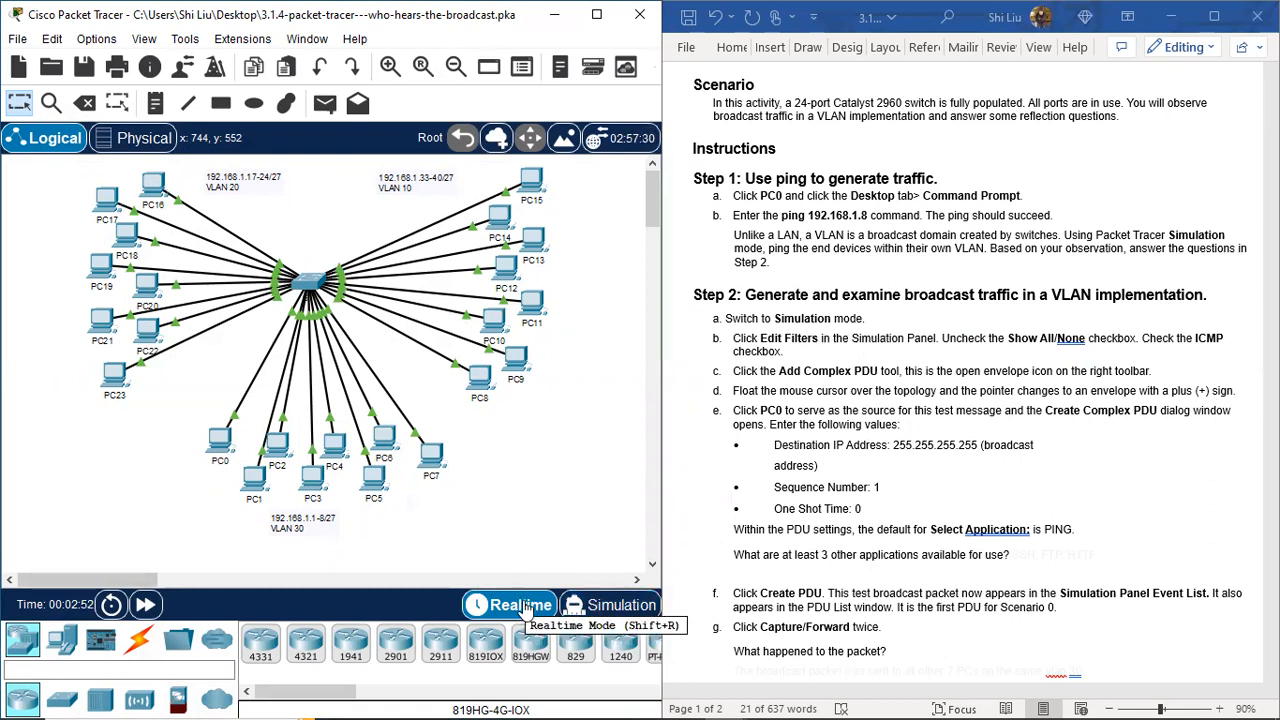
left_click(618, 606)
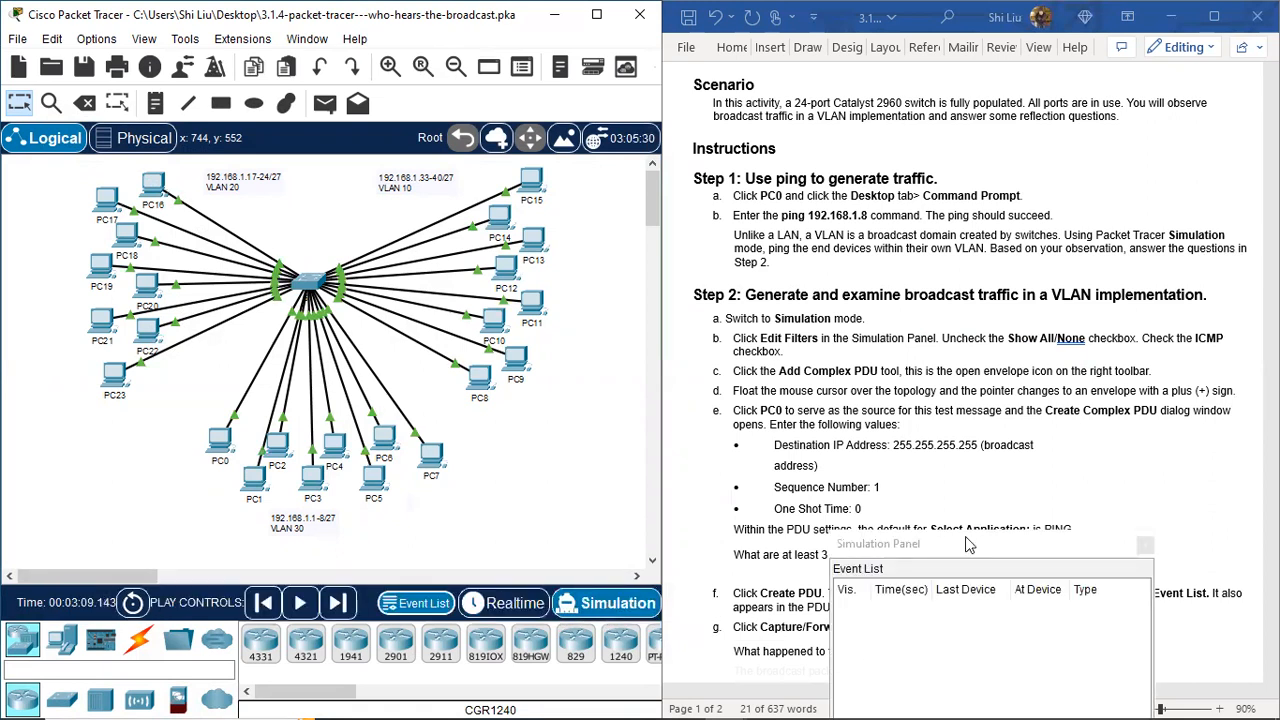
left_click(963, 546)
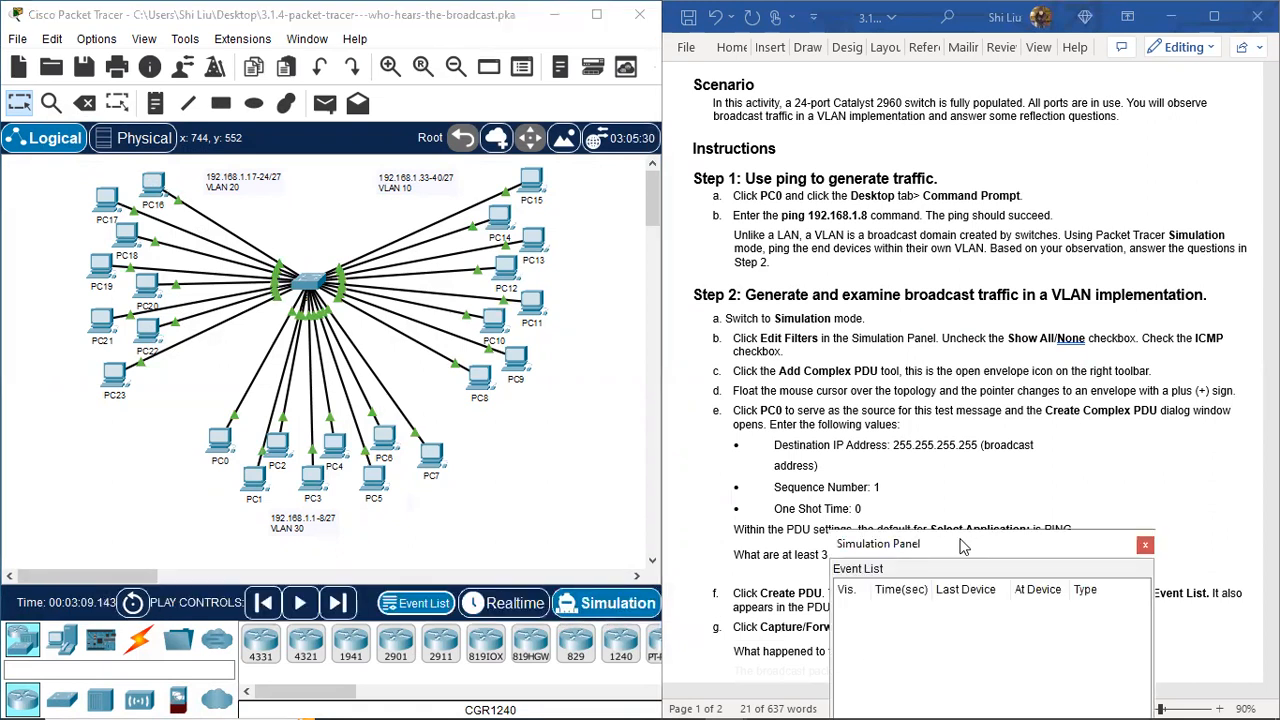
left_click_drag(963, 546, 344, 228)
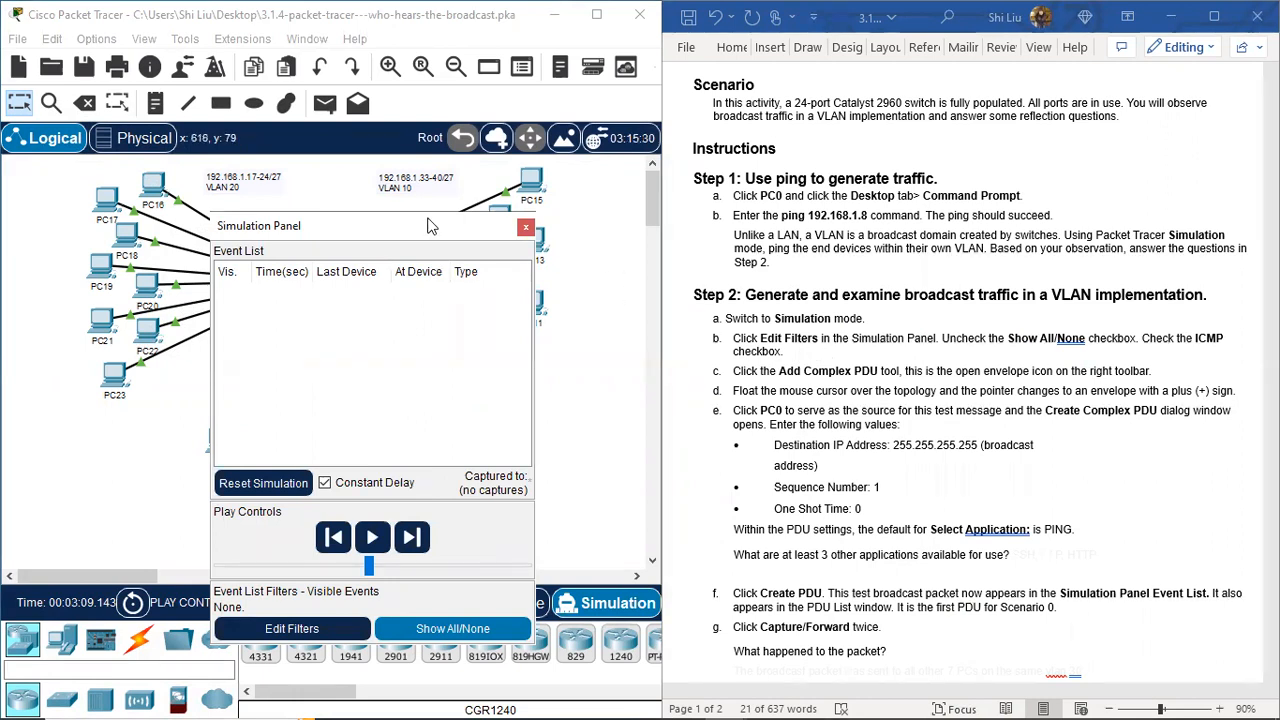
left_click_drag(418, 221, 262, 177)
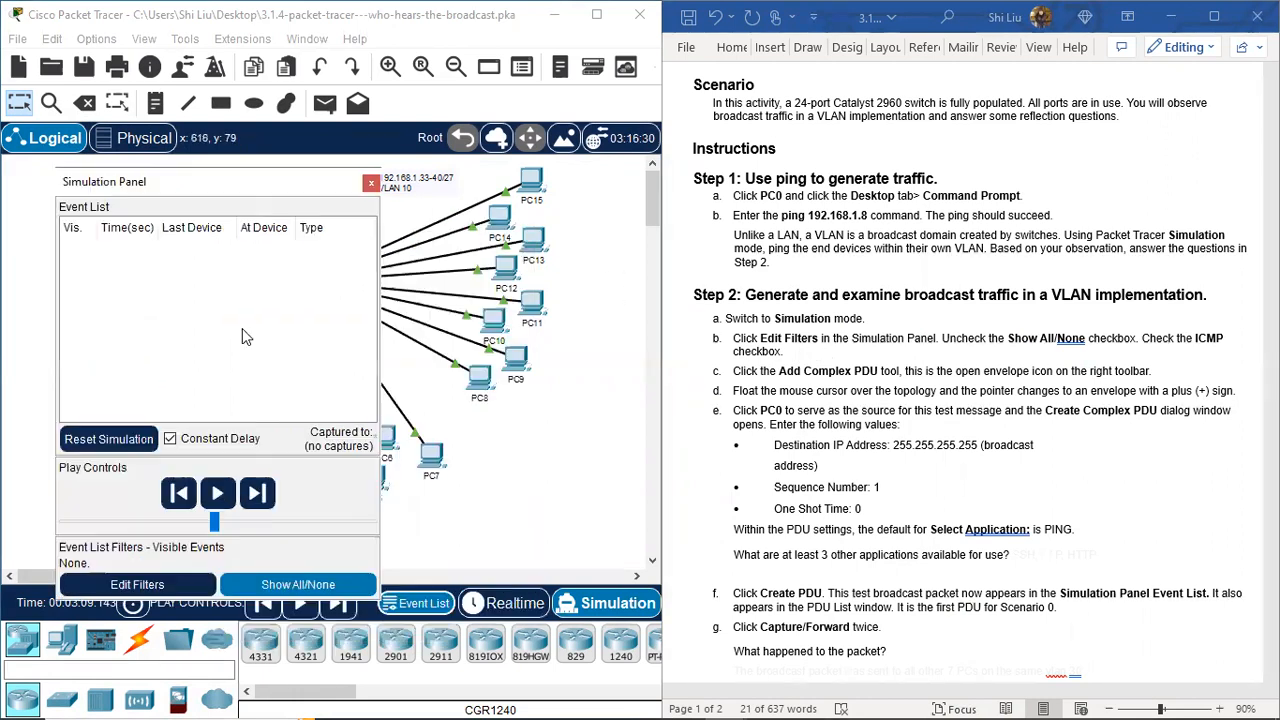
left_click(137, 585)
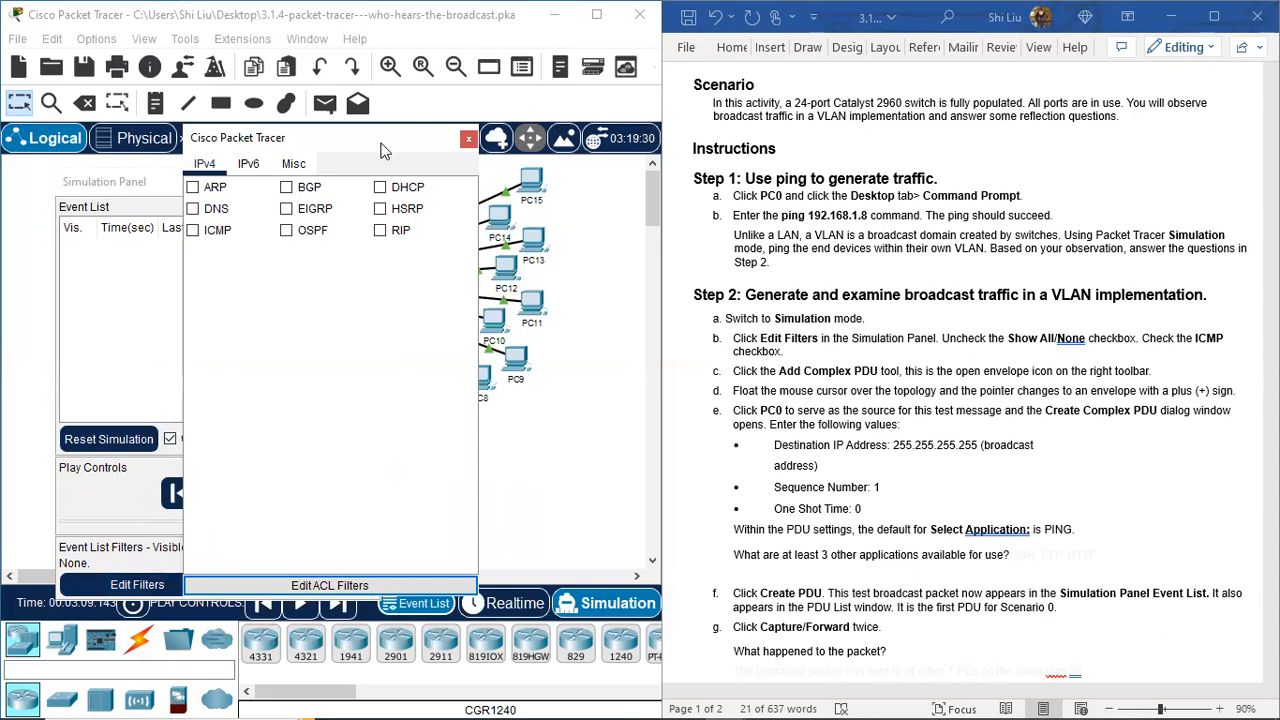
left_click_drag(380, 150, 600, 148)
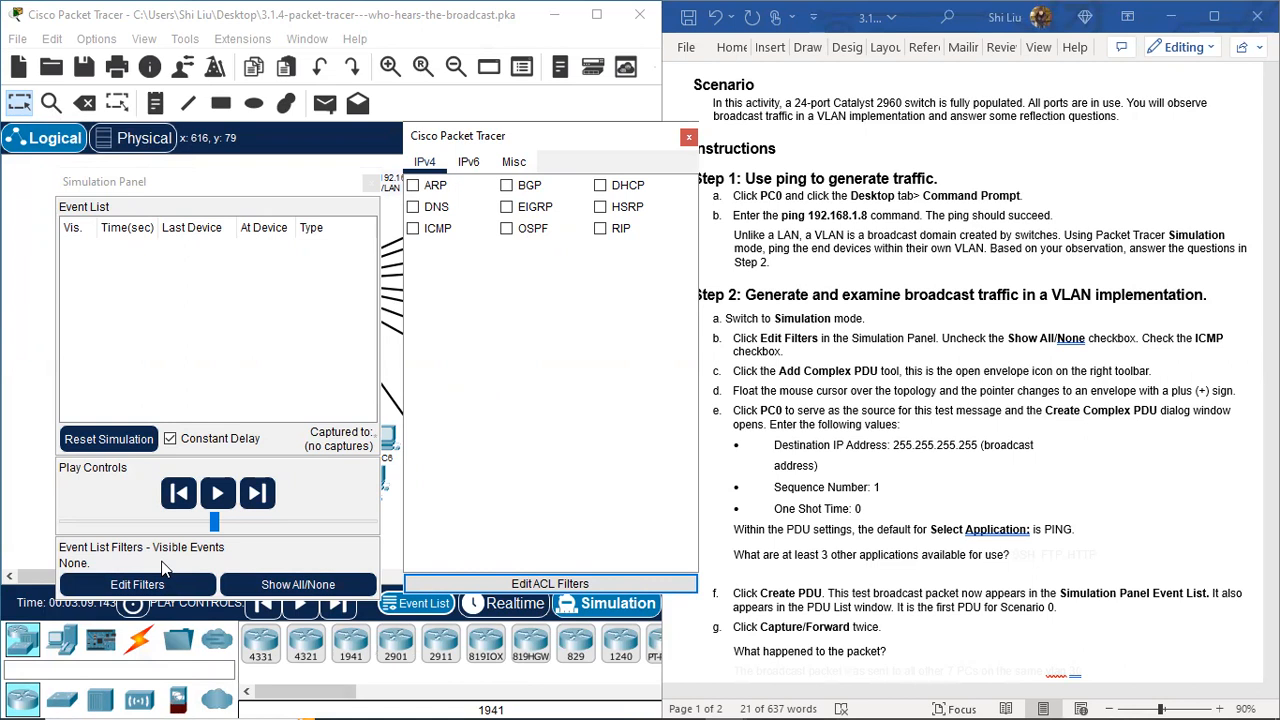
Toggle all event filters on and off while checking the IPv6 and Misc protocol lists.
left_click(302, 590)
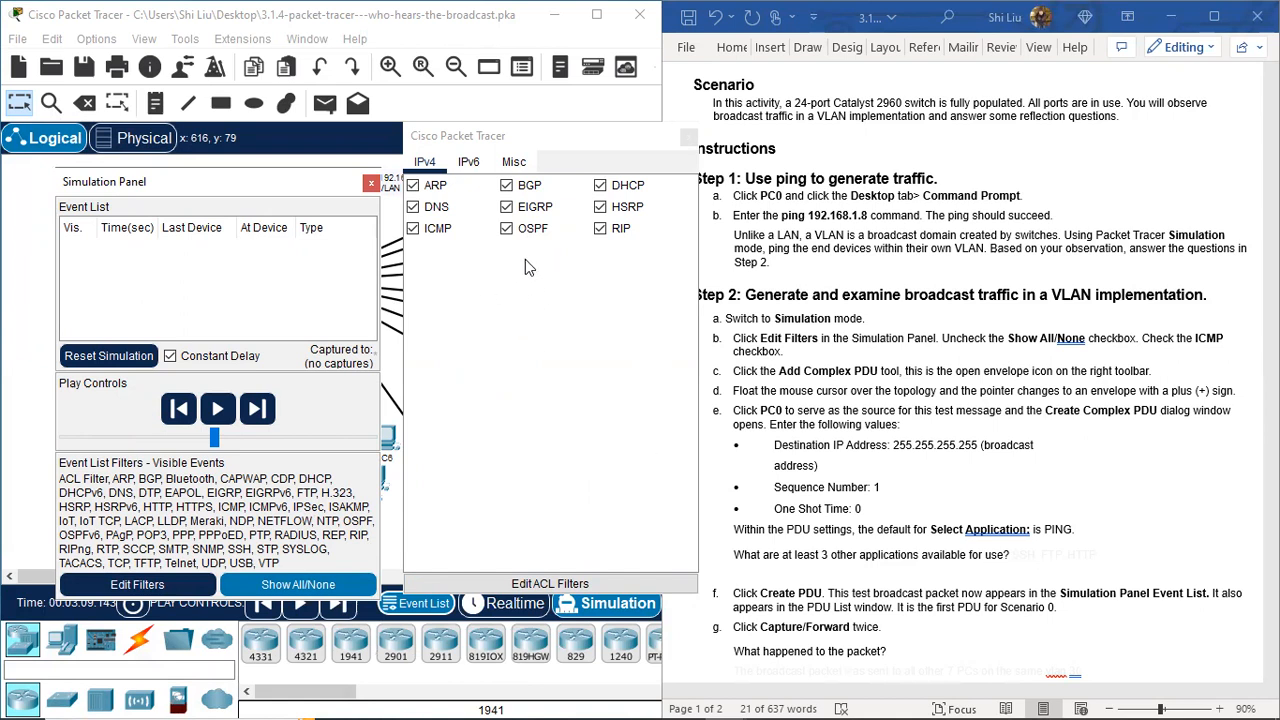
left_click(473, 165)
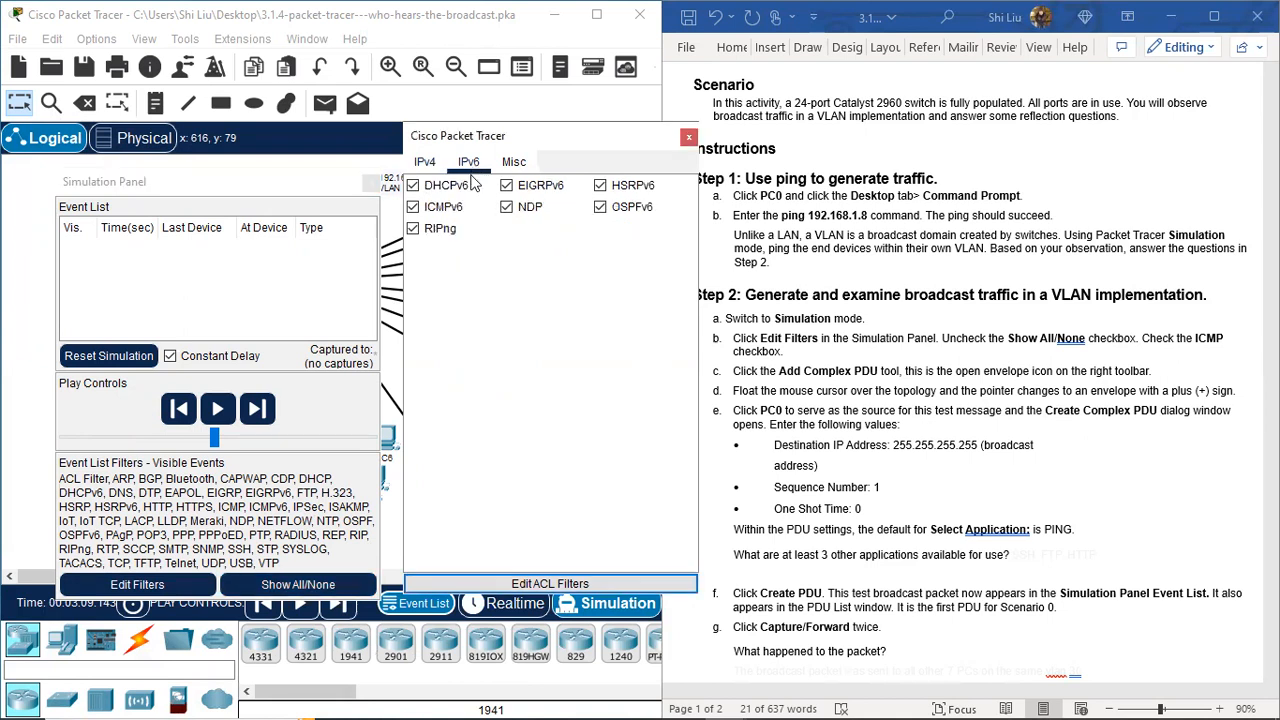
left_click(518, 165)
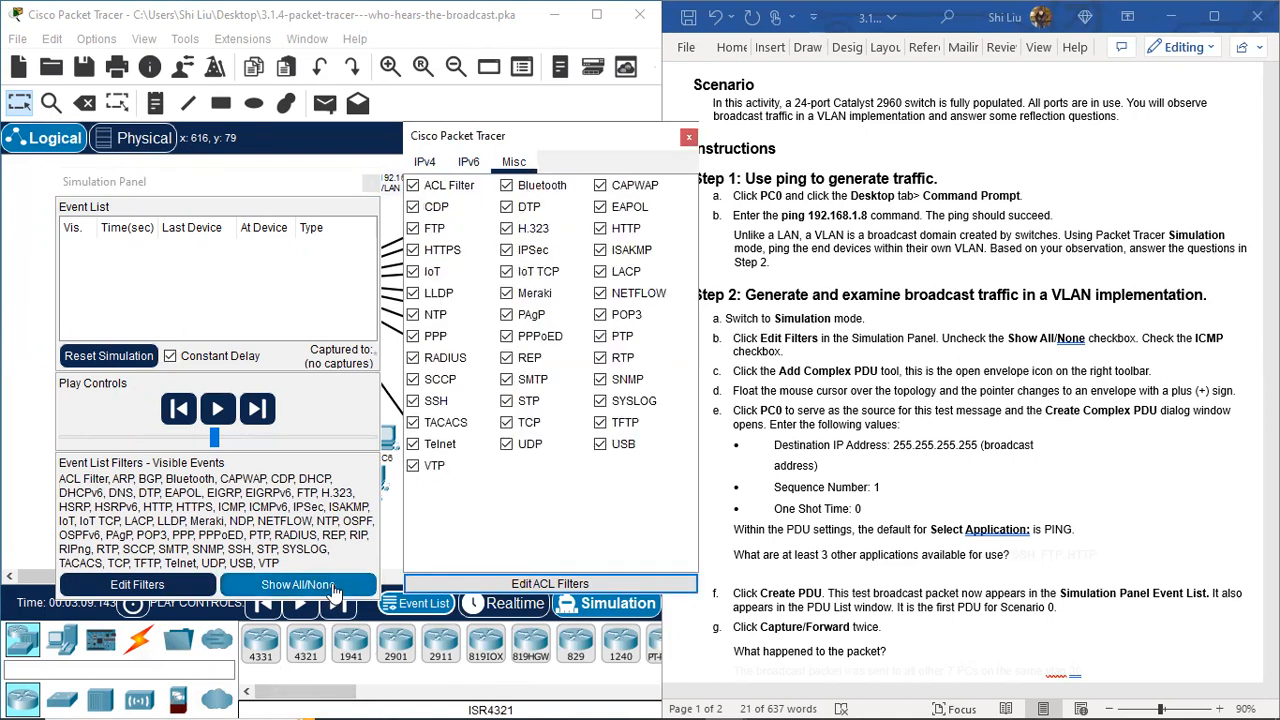
left_click(333, 586)
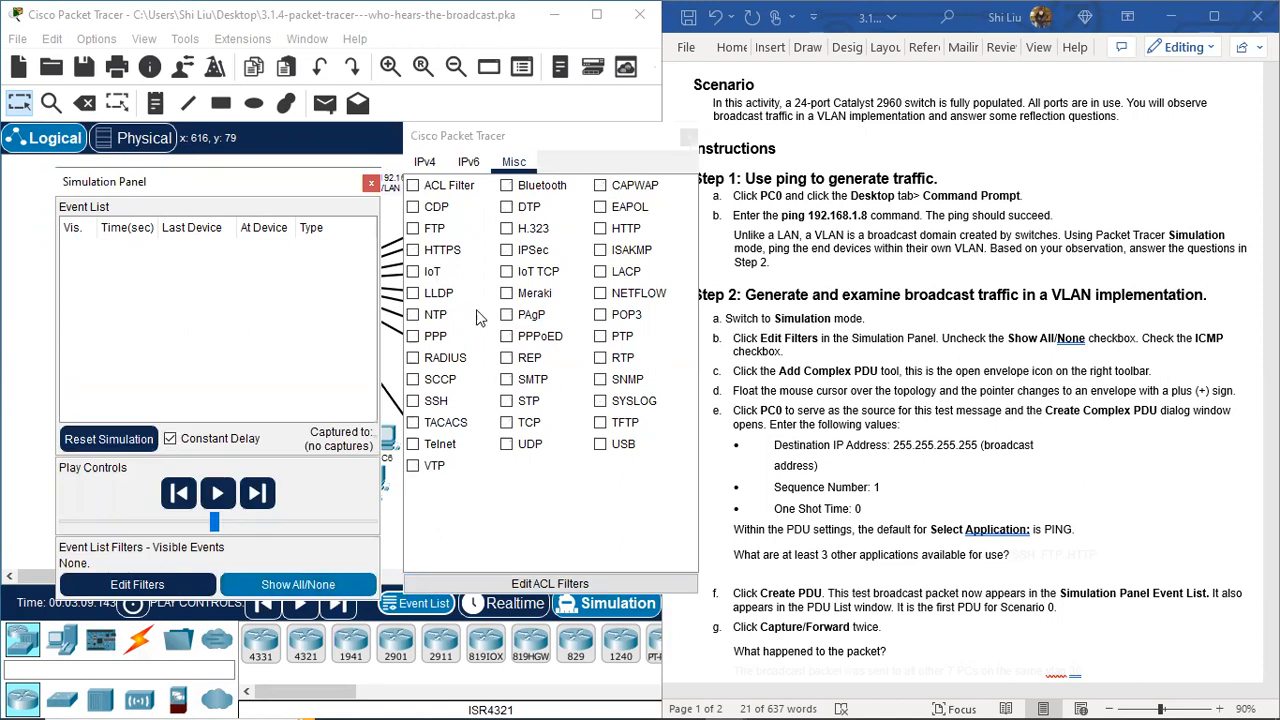
left_click(330, 588)
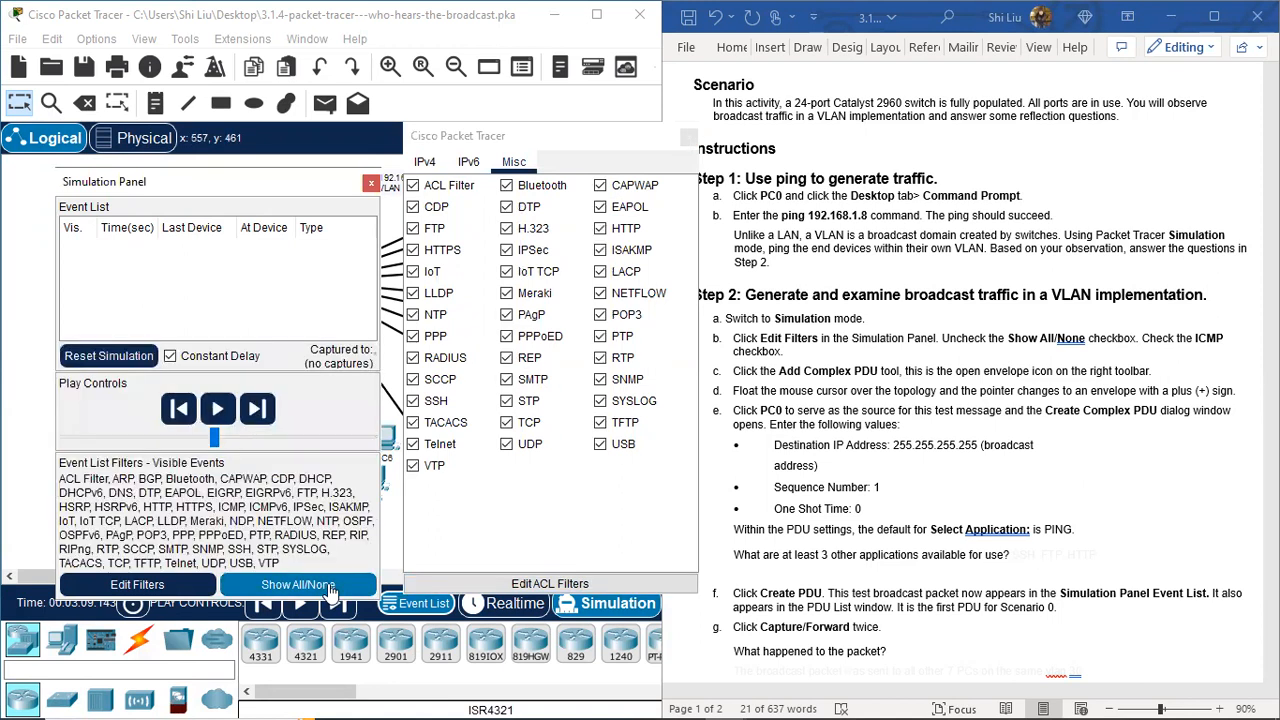
left_click(330, 588)
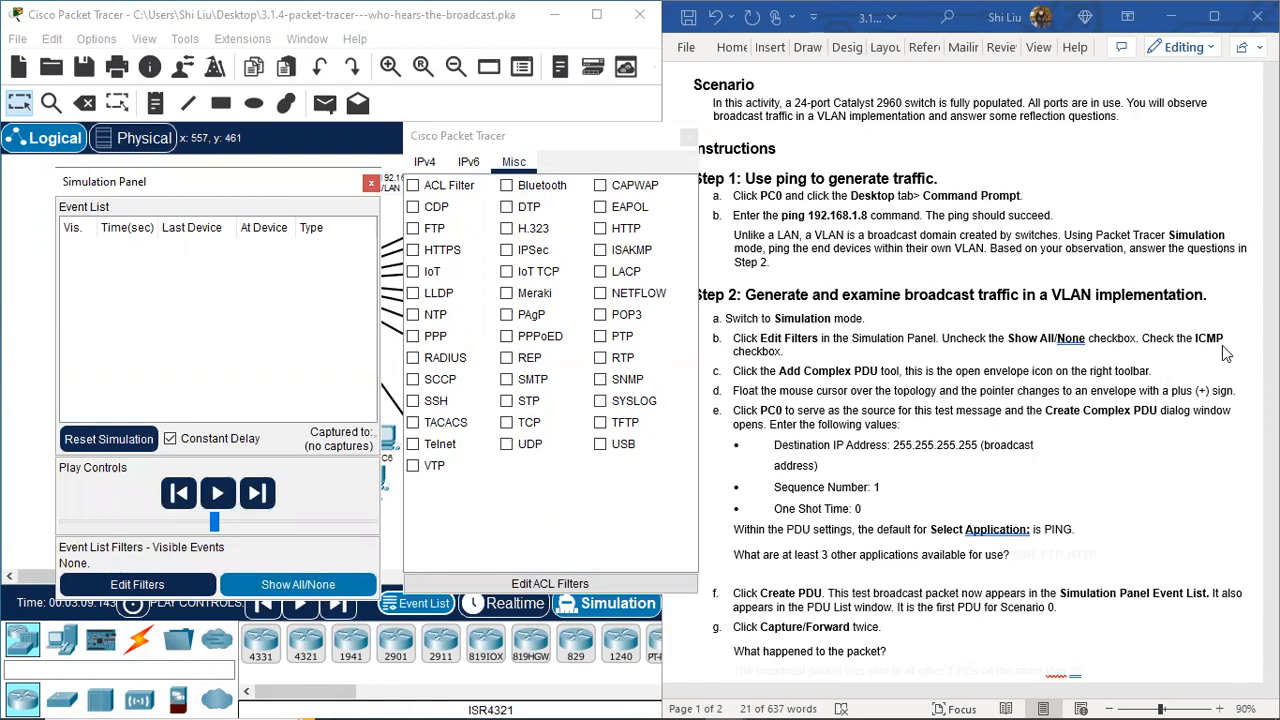
Enable only the ICMP event filter for IPv4 and close the filter editor.
left_click(424, 165)
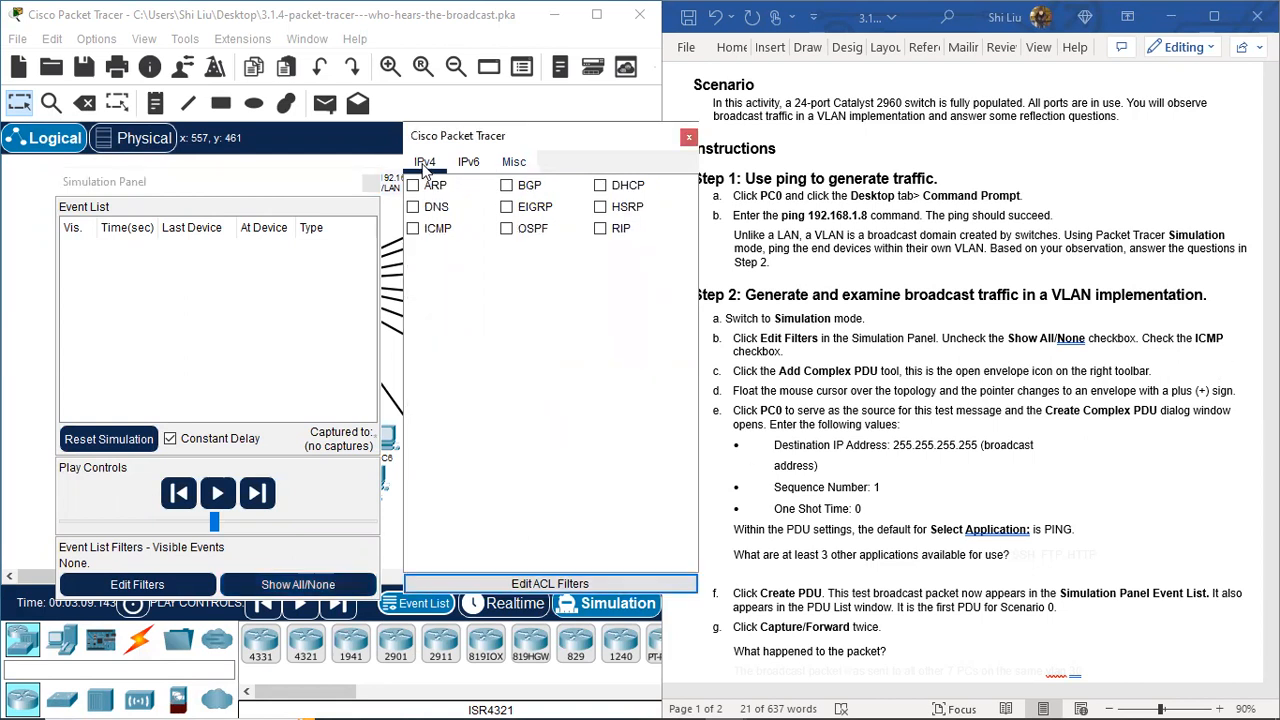
left_click(415, 232)
left_click(689, 138)
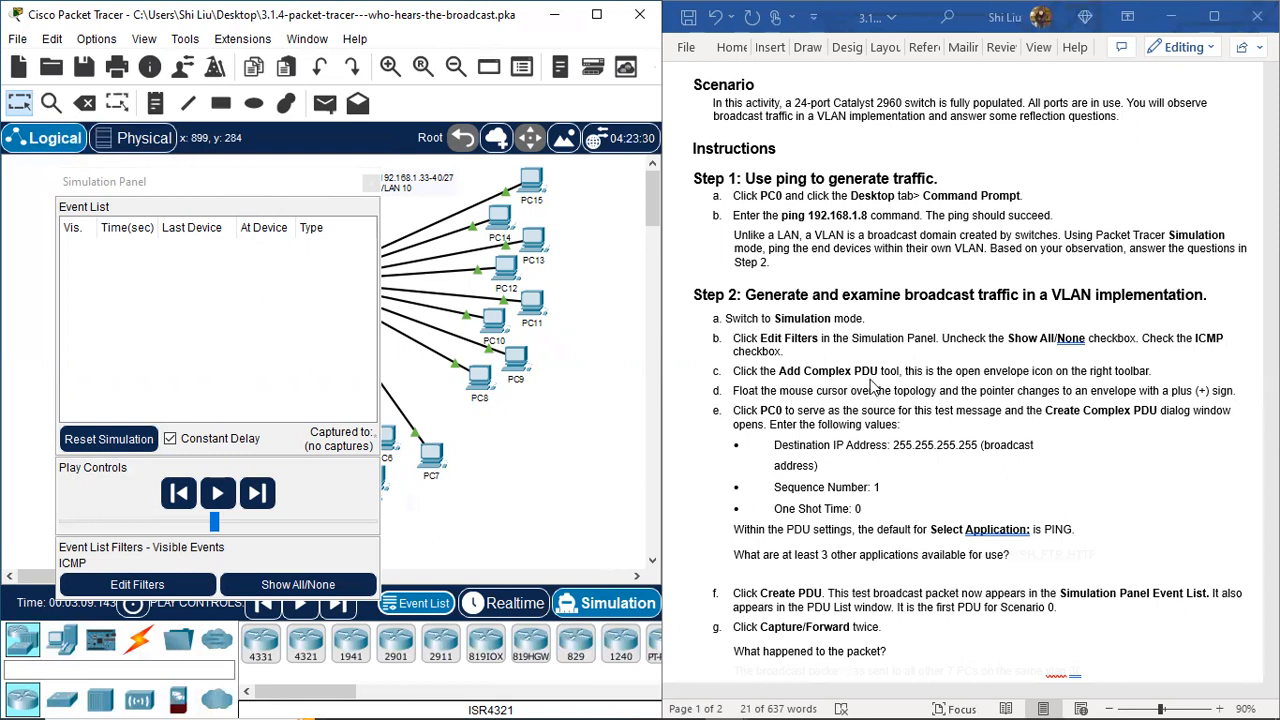
Move the Simulation Panel off the topology and start a complex PDU with PC0 as the source.
left_click(358, 104)
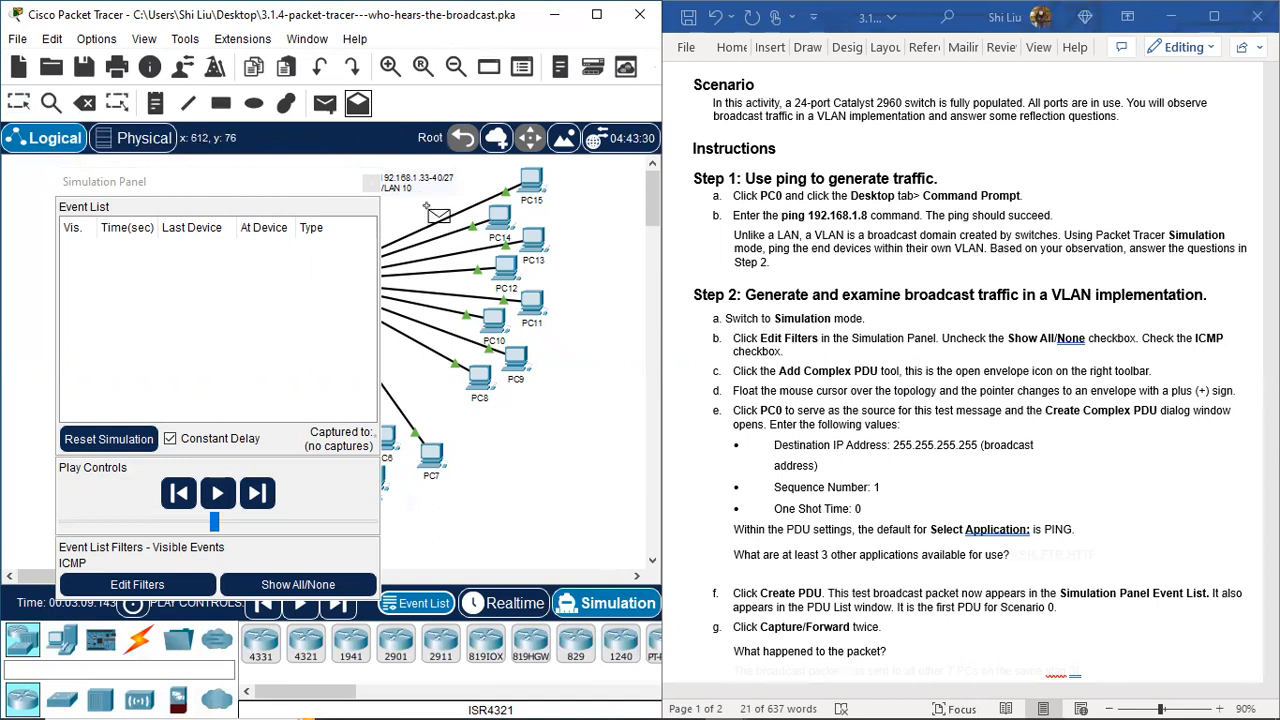
left_click(250, 186)
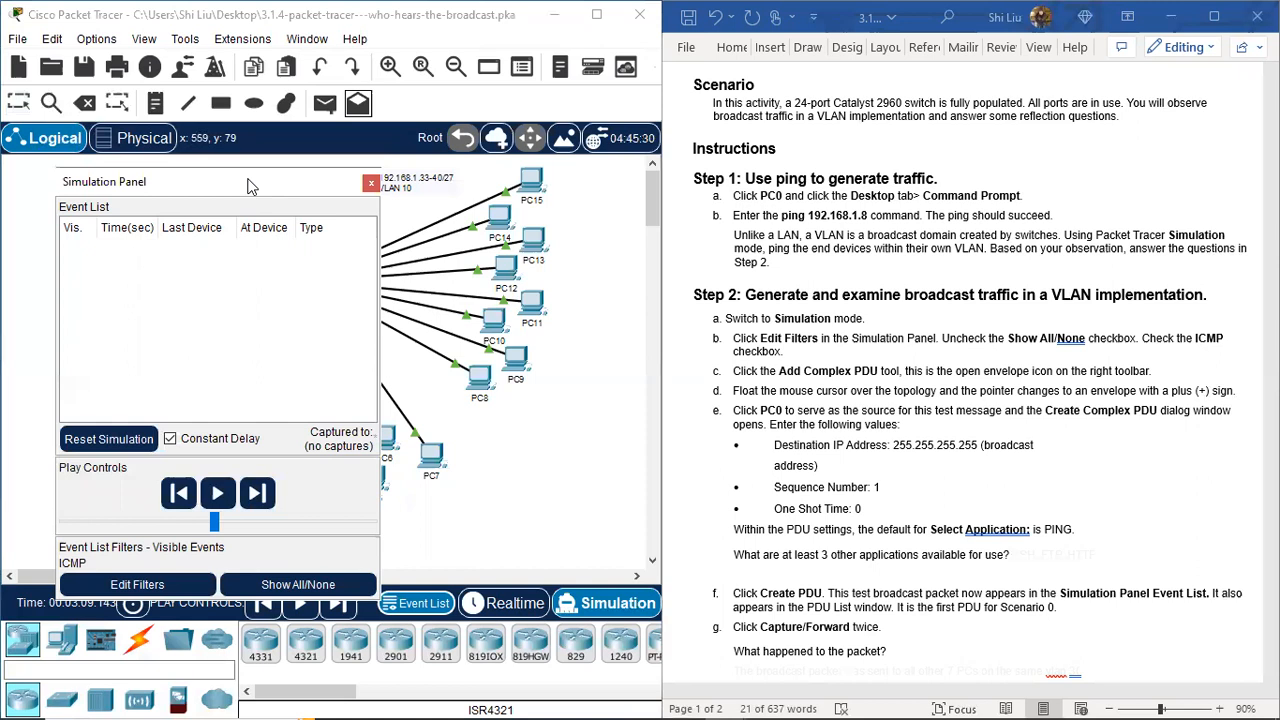
left_click_drag(250, 186, 1014, 568)
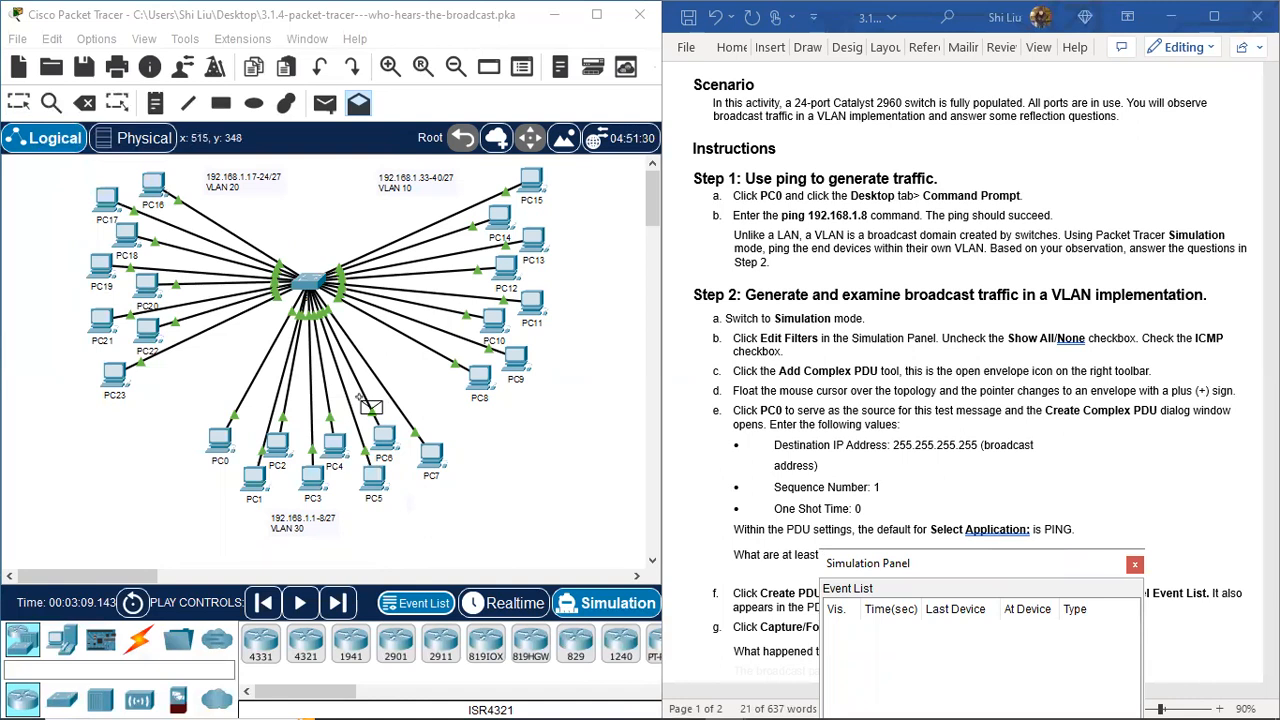
left_click(220, 441)
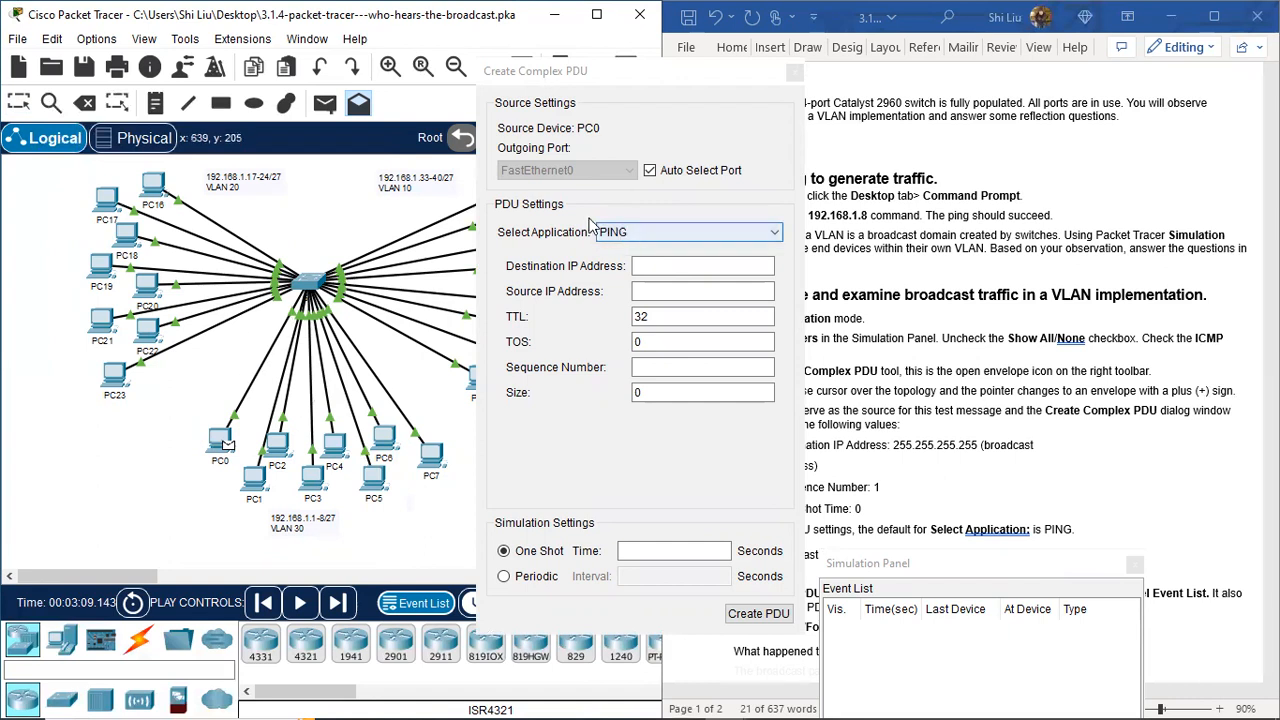
Set the PDU's destination IP address to 255.255.255.255, sequence number to 1 and one-shot time to 0 seconds.
left_click(656, 265)
type("255.255")
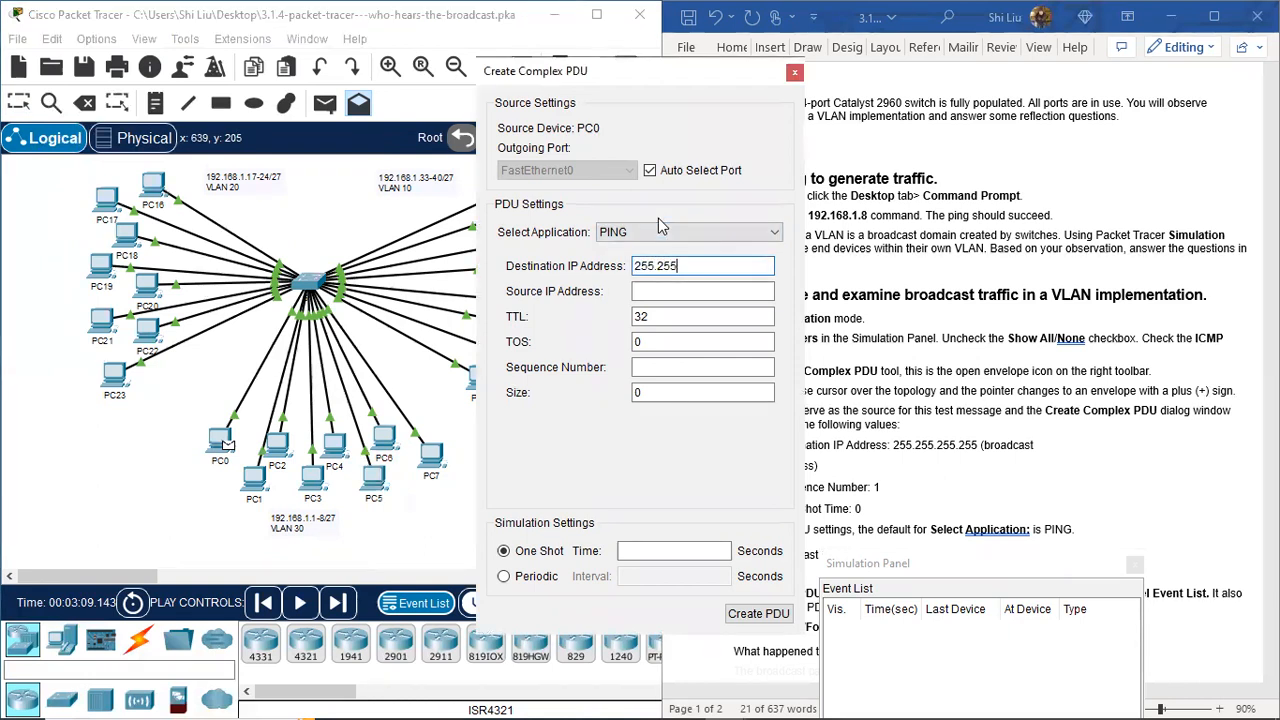
type(".255.255")
left_click(693, 366)
type("1")
left_click(676, 550)
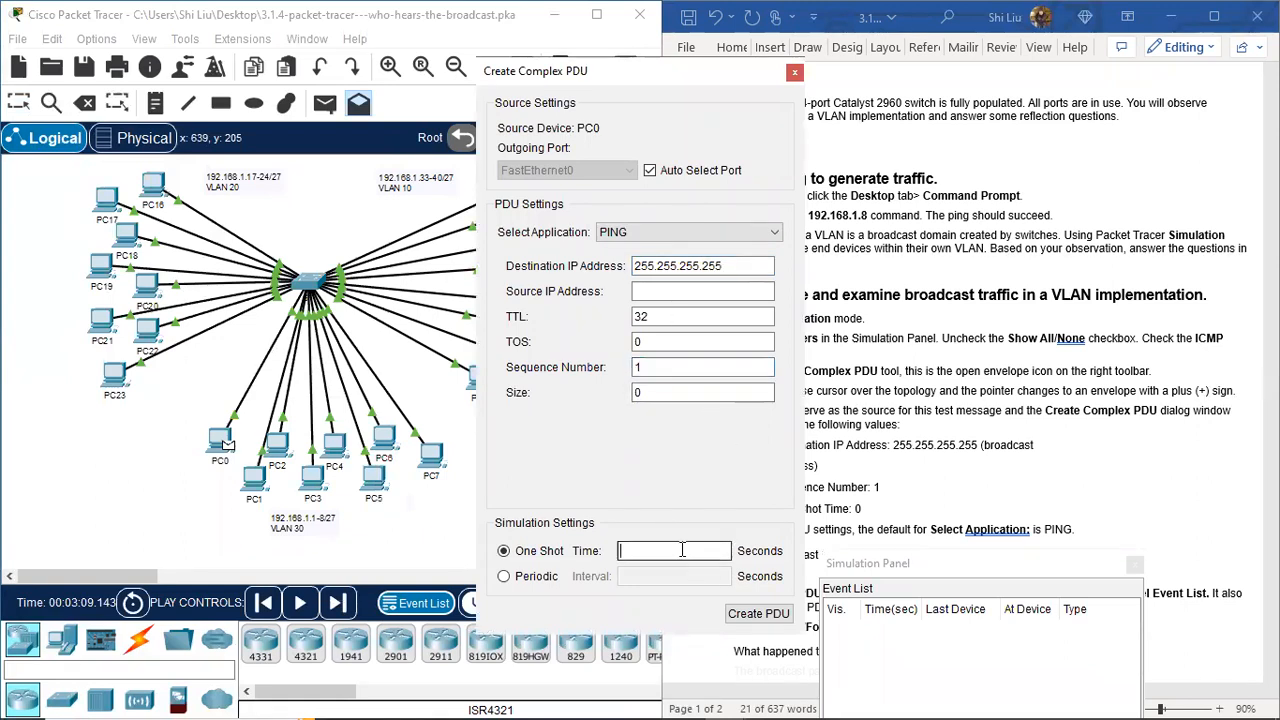
type("0")
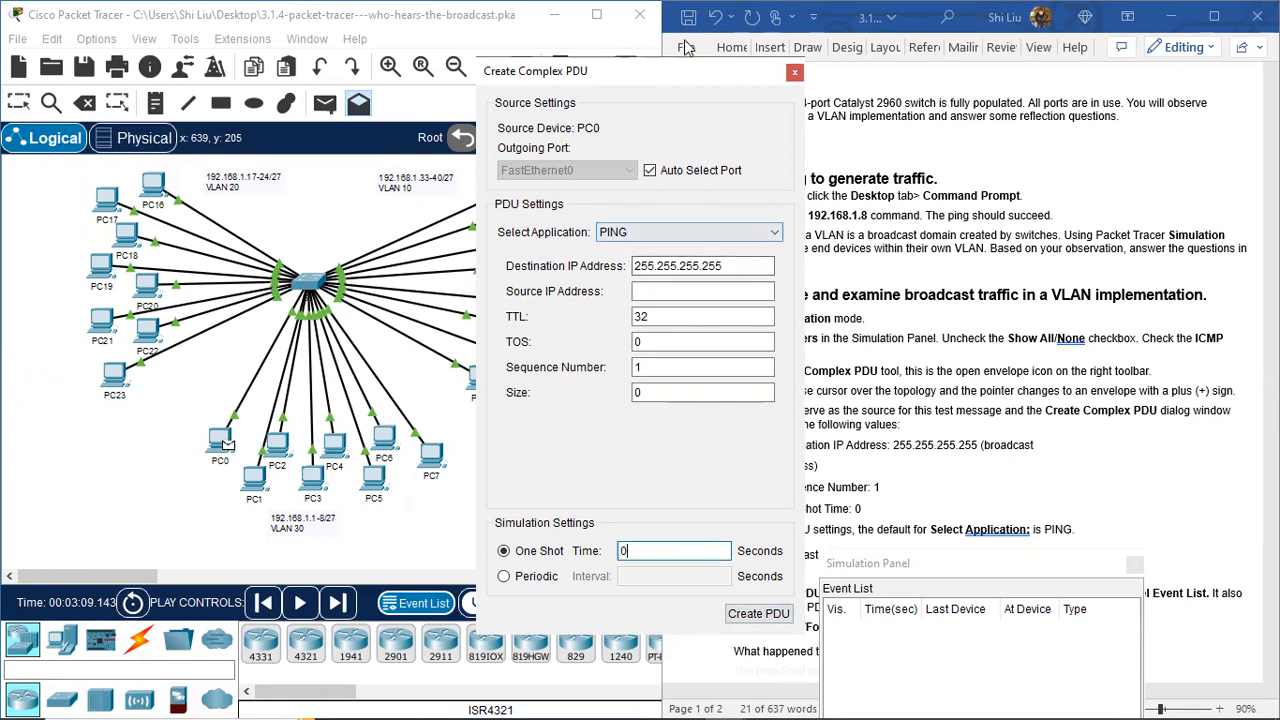
Move the Create Complex PDU dialog aside and review the applications available for the PDU besides PING.
left_click_drag(687, 85, 393, 117)
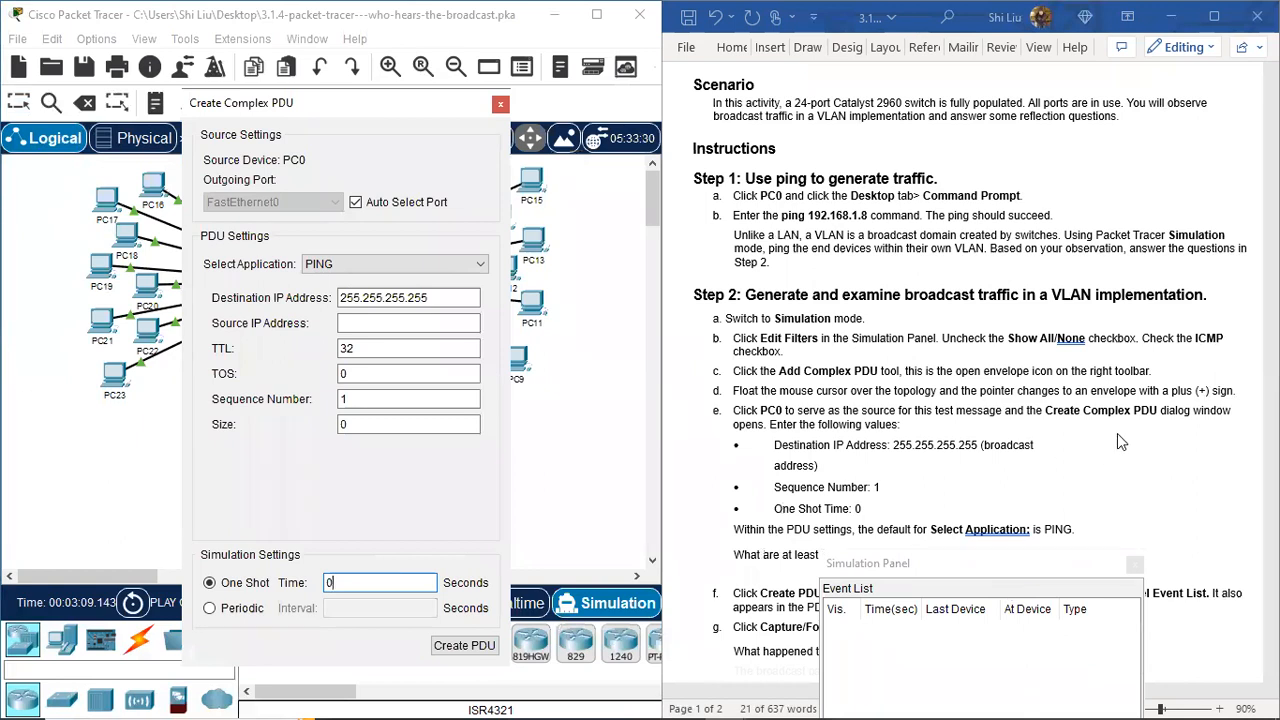
scroll(1117, 442, "down", 3)
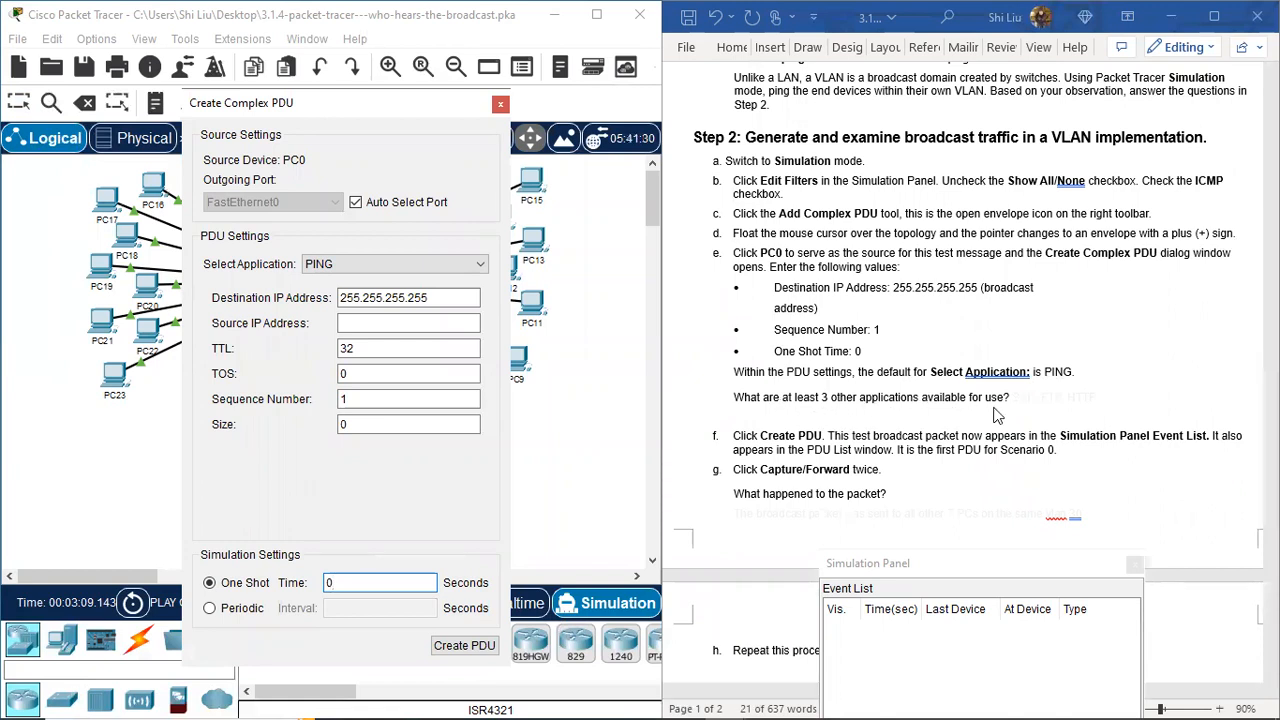
left_click(480, 266)
scroll(343, 313, "down", 2)
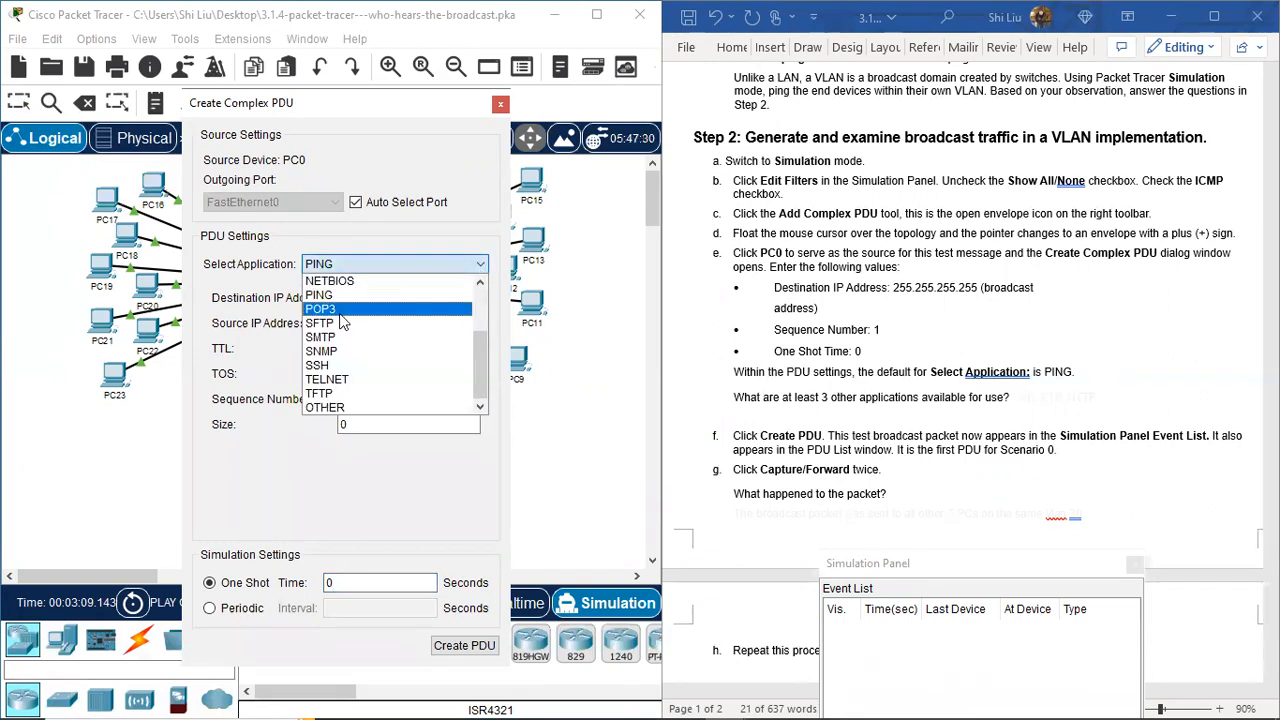
scroll(333, 338, "up", 2)
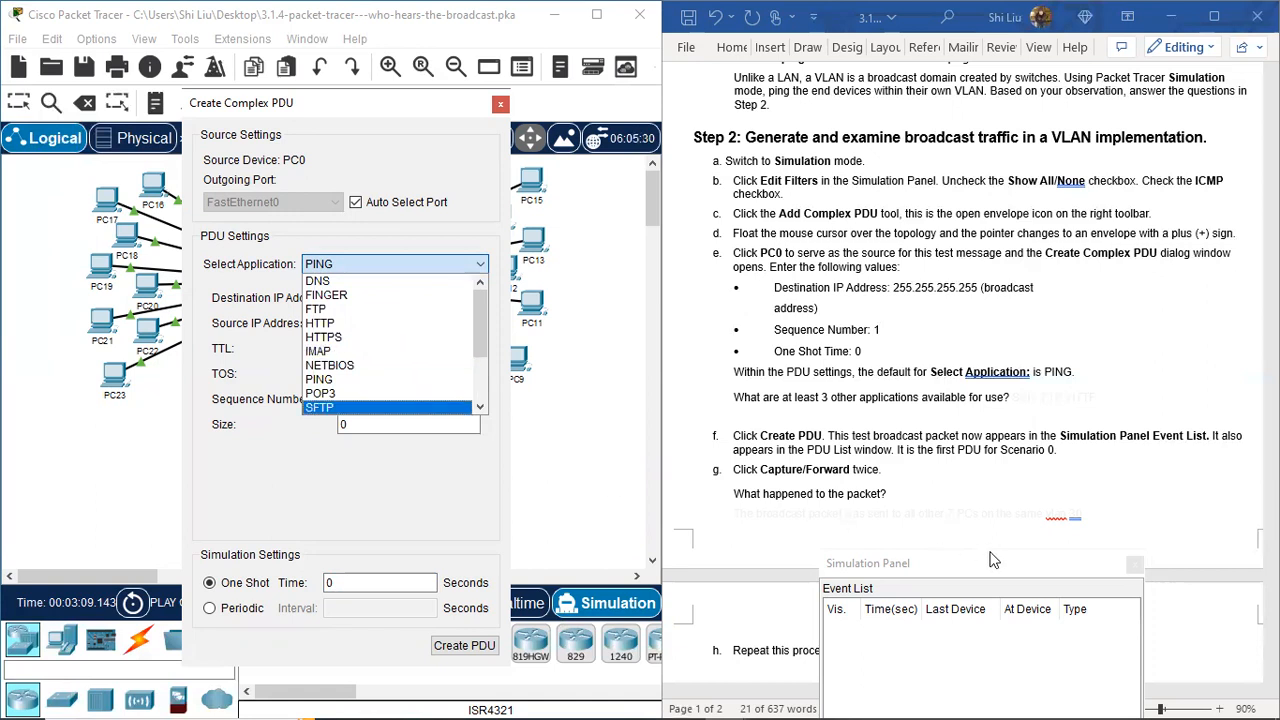
Set the font color of the hidden answer after "What are at least 3 other applications available for use?" to blue.
left_click(918, 488)
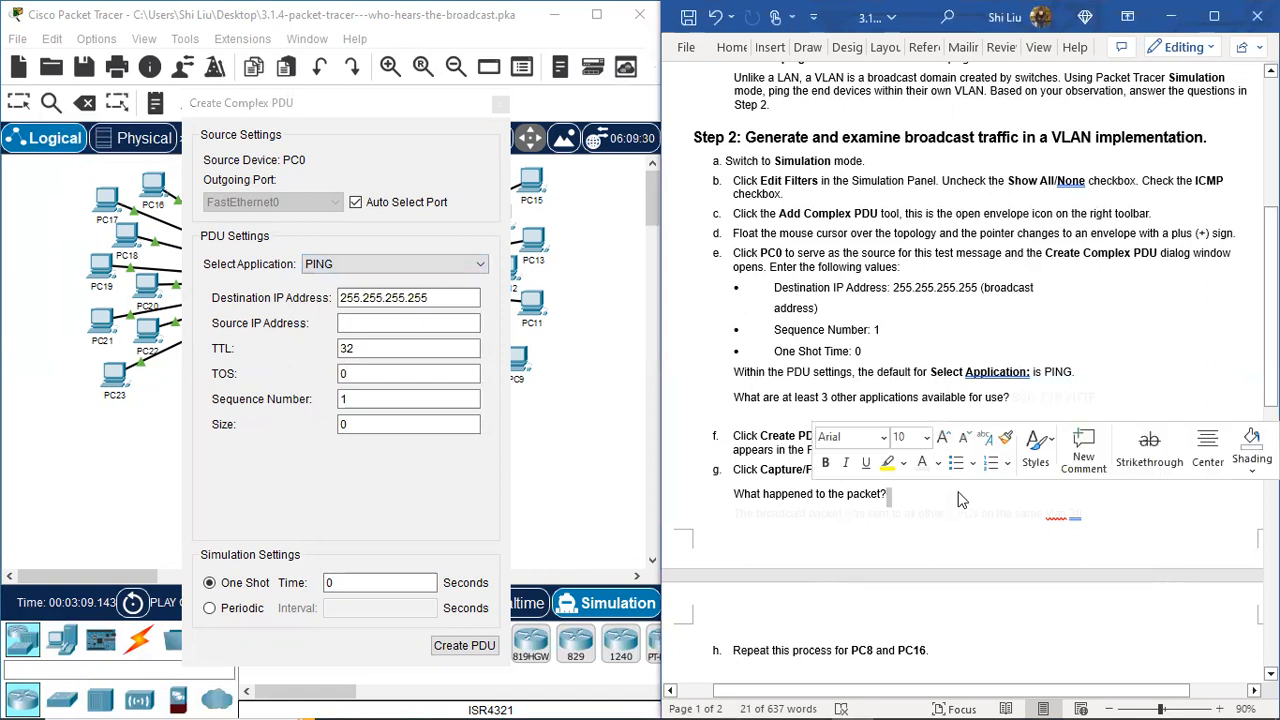
left_click(1012, 397)
left_click_drag(1012, 397, 1106, 398)
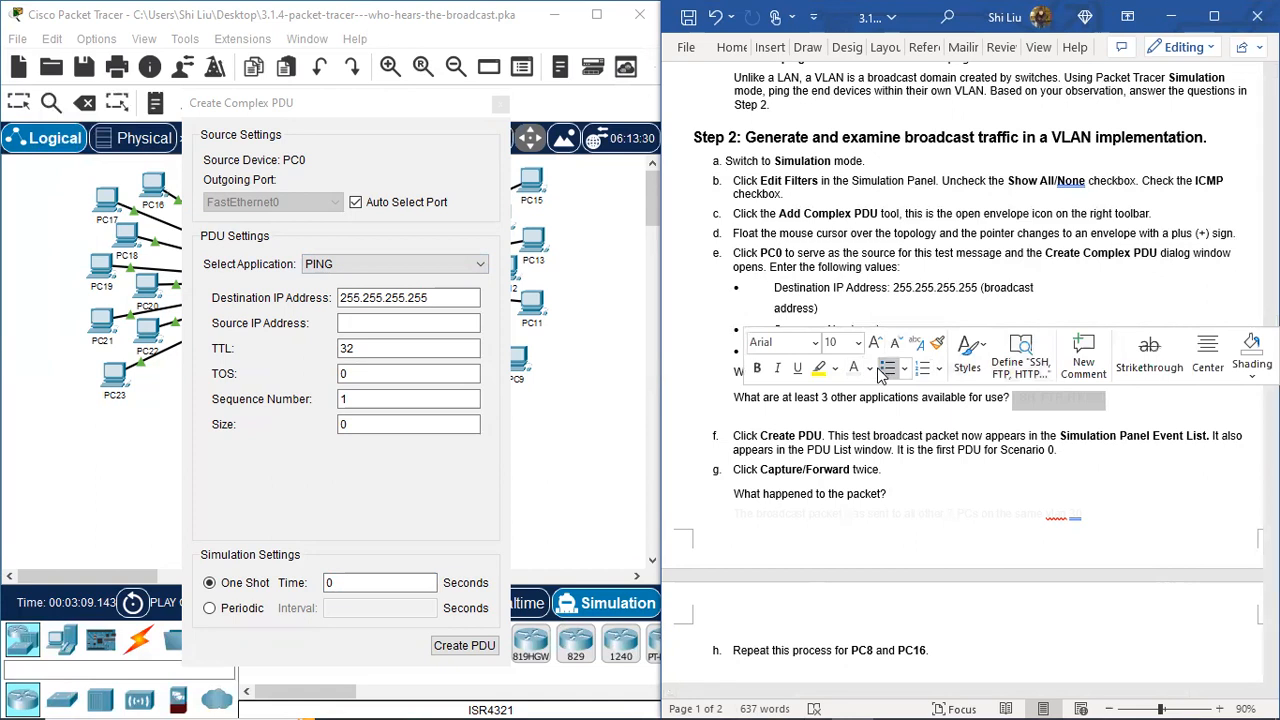
left_click(869, 368)
left_click(913, 448)
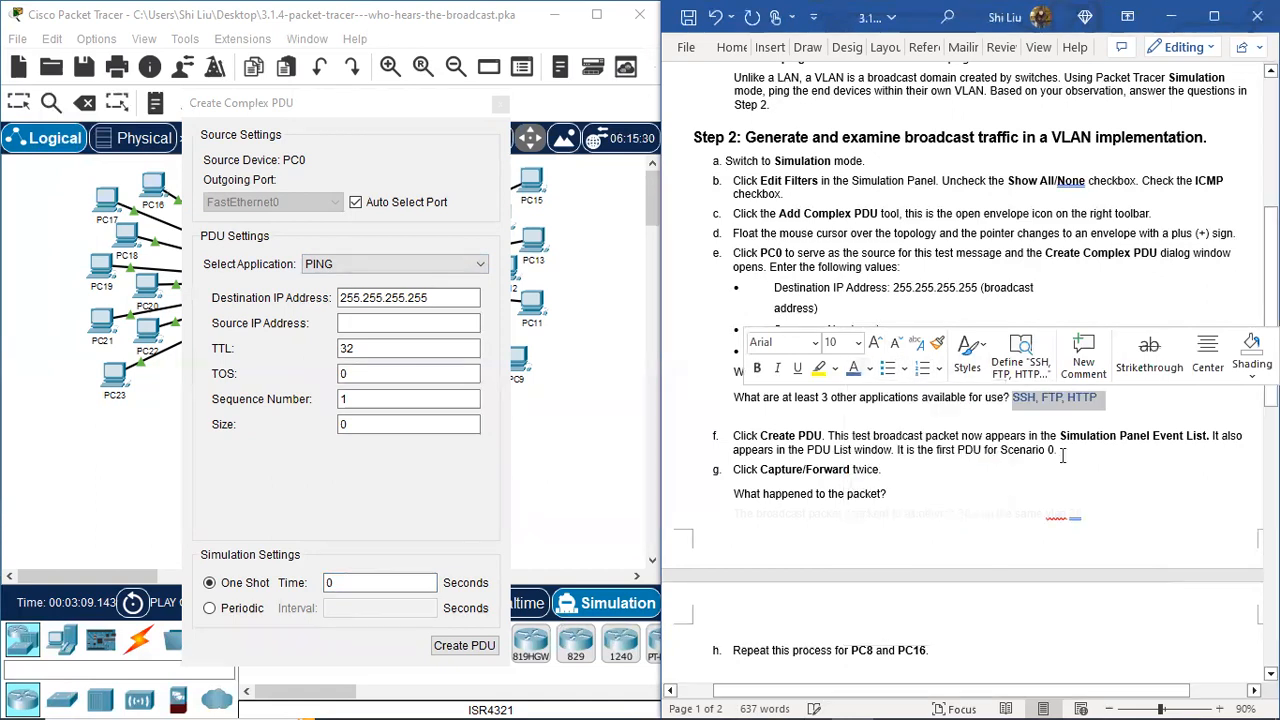
left_click(957, 397)
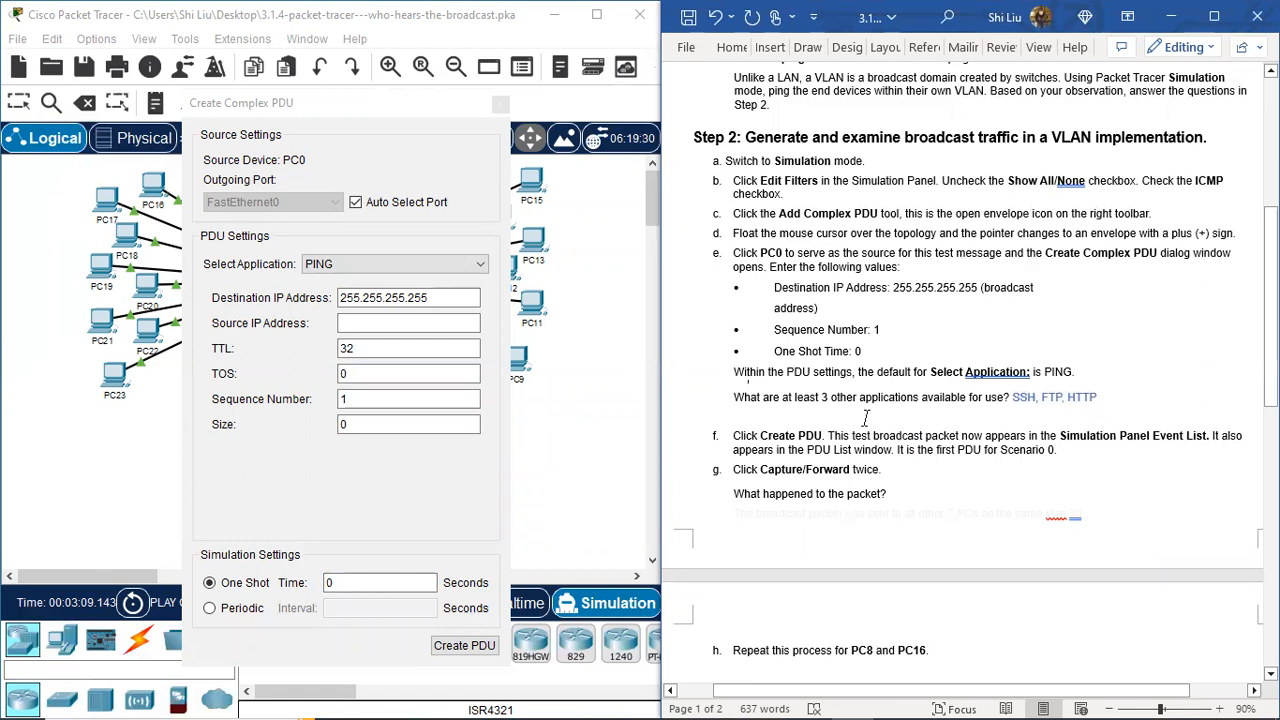
Create the broadcast PDU from PC0 and bring the Simulation Panel fully into view to check its event list.
scroll(866, 417, "down", 1)
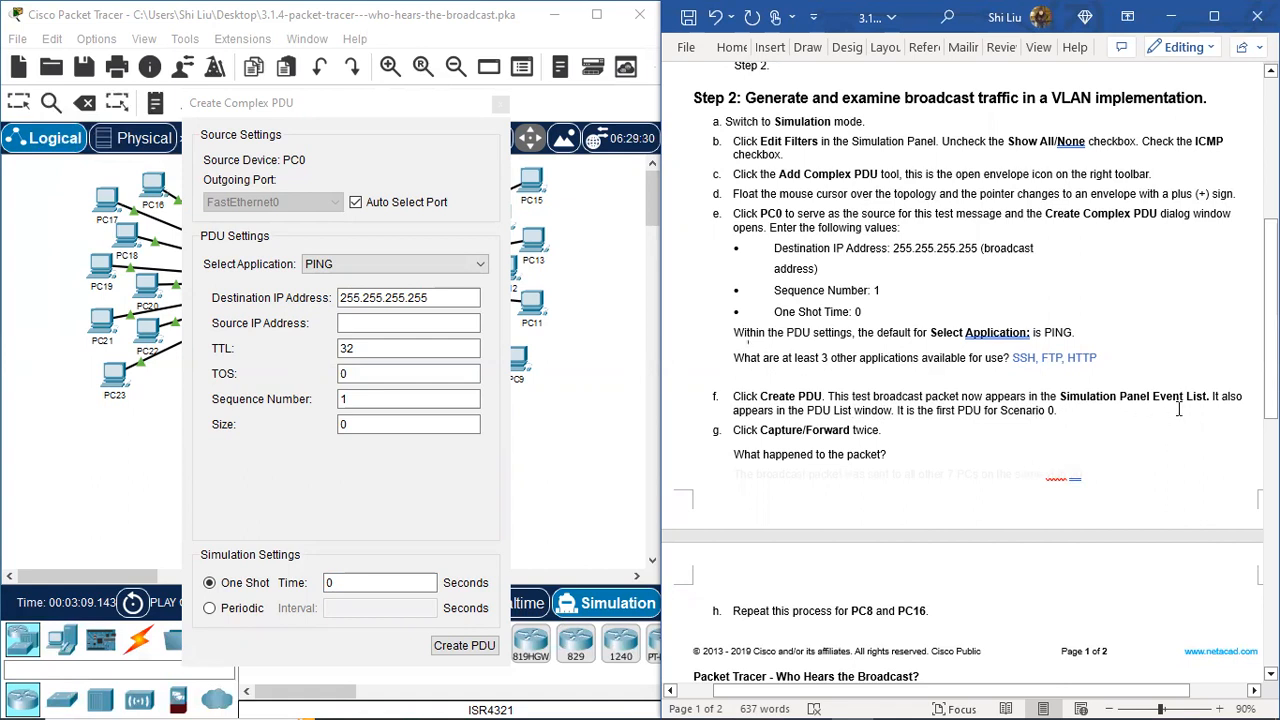
left_click(463, 646)
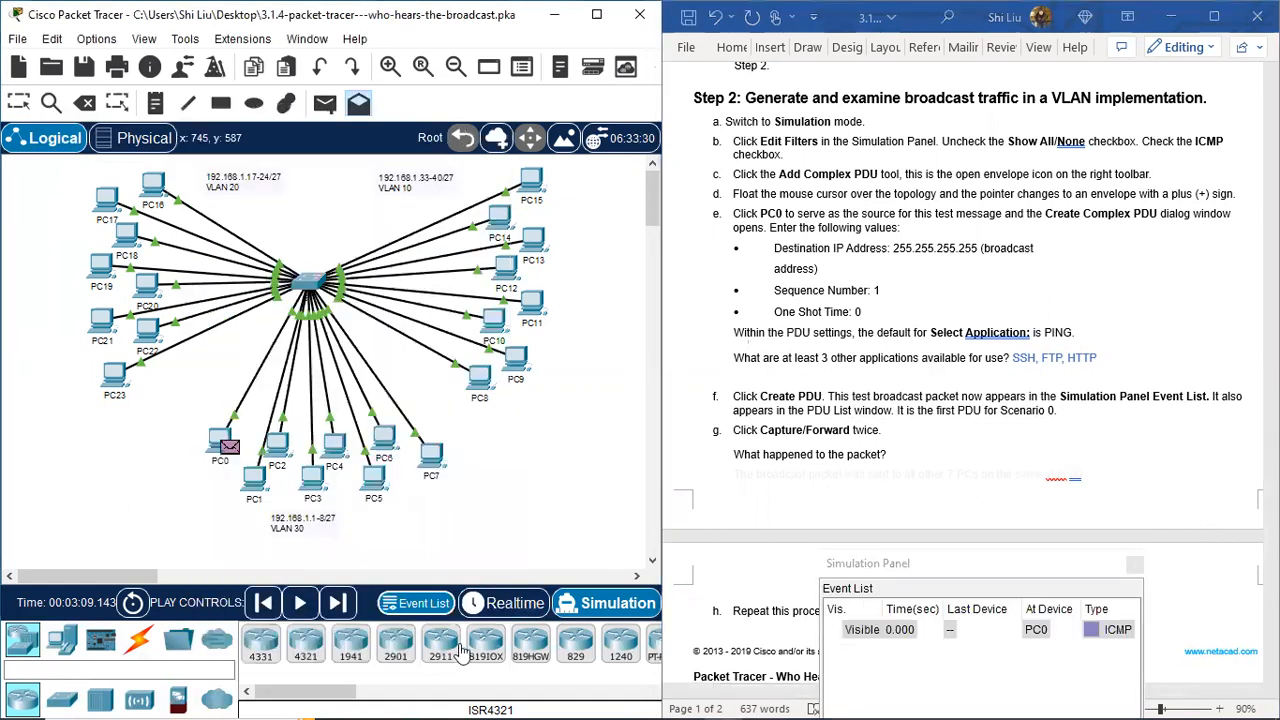
left_click(983, 571)
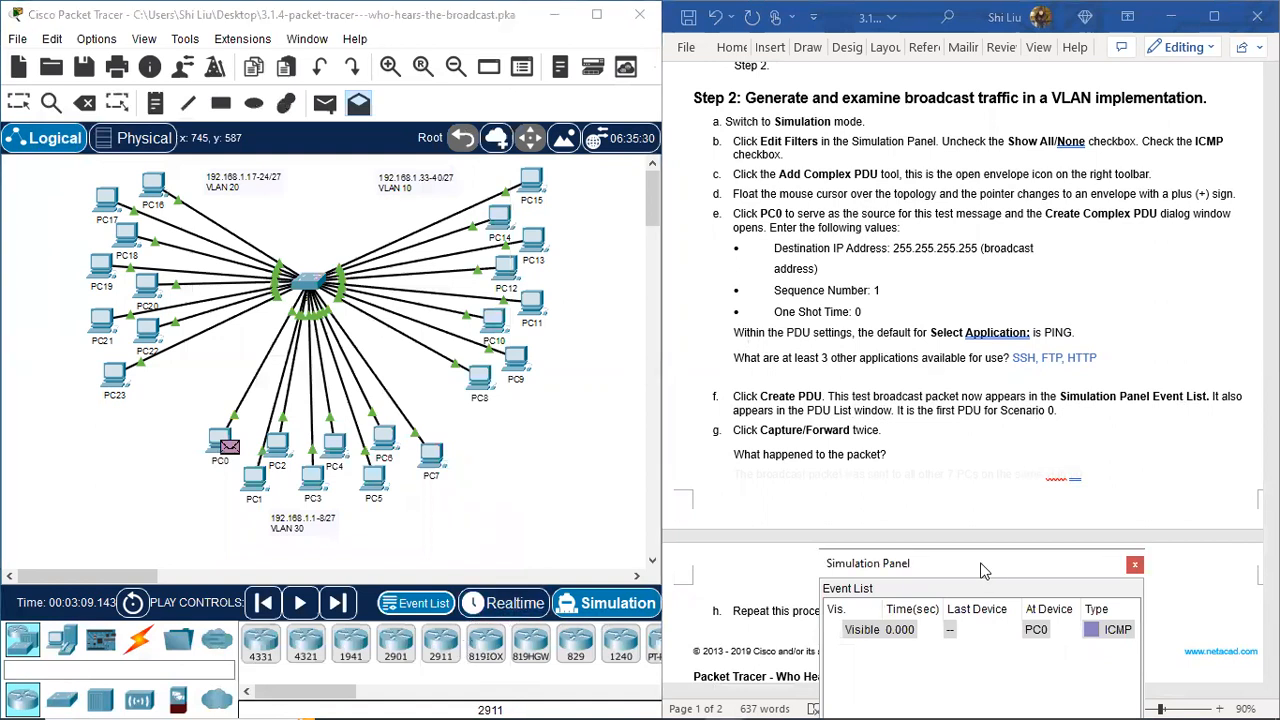
left_click_drag(983, 571, 472, 145)
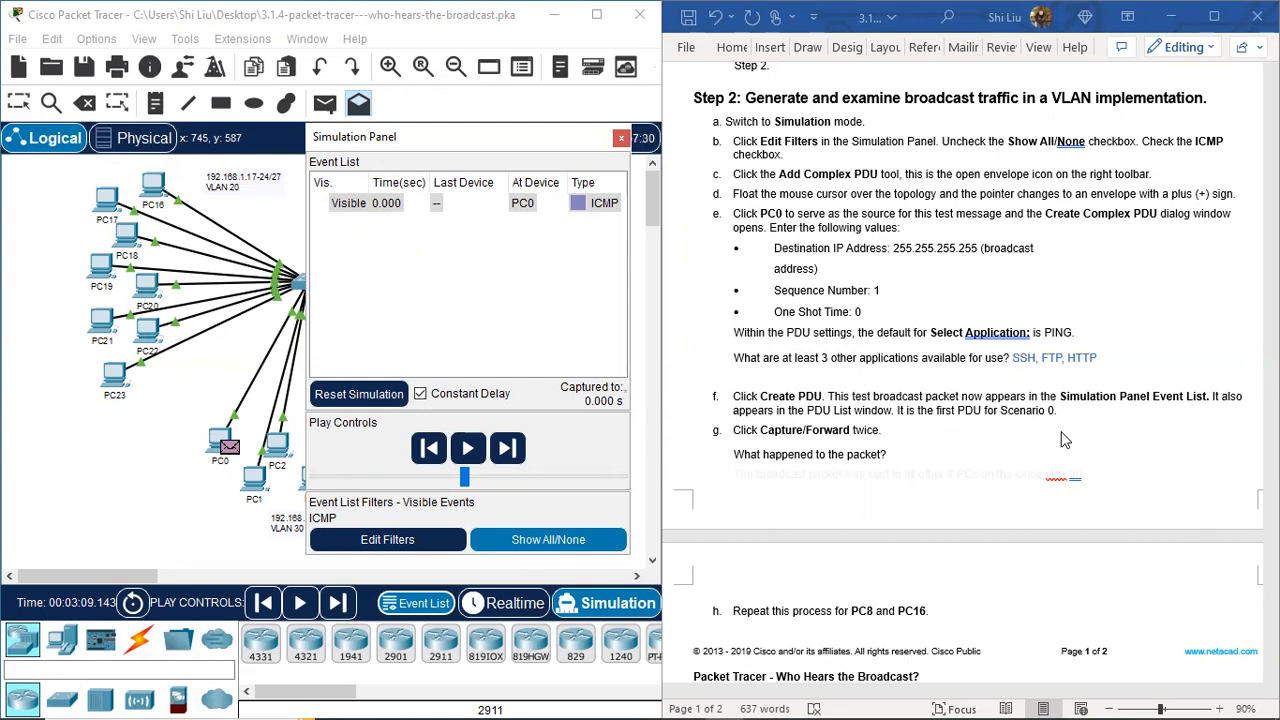
left_click_drag(386, 136, 106, 129)
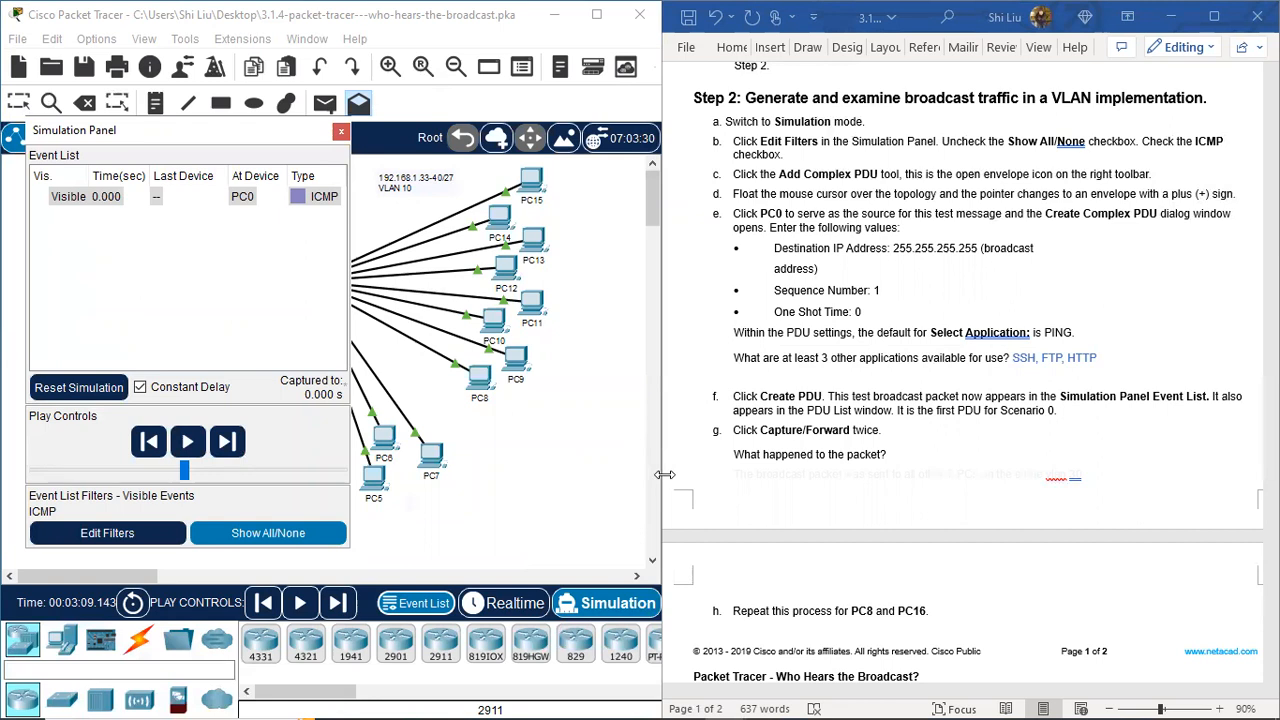
Widen the Packet Tracer window to show the scenario controls and check the PDU list, closing it again.
left_click_drag(665, 474, 947, 500)
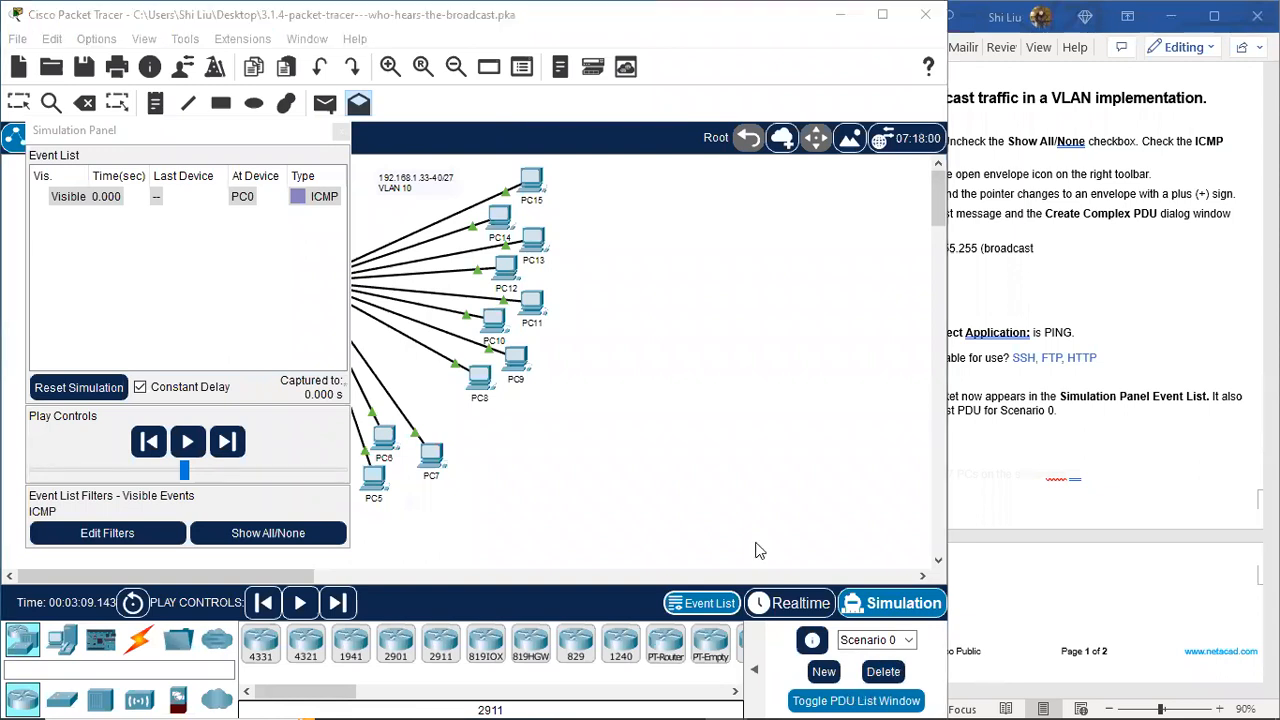
left_click(886, 700)
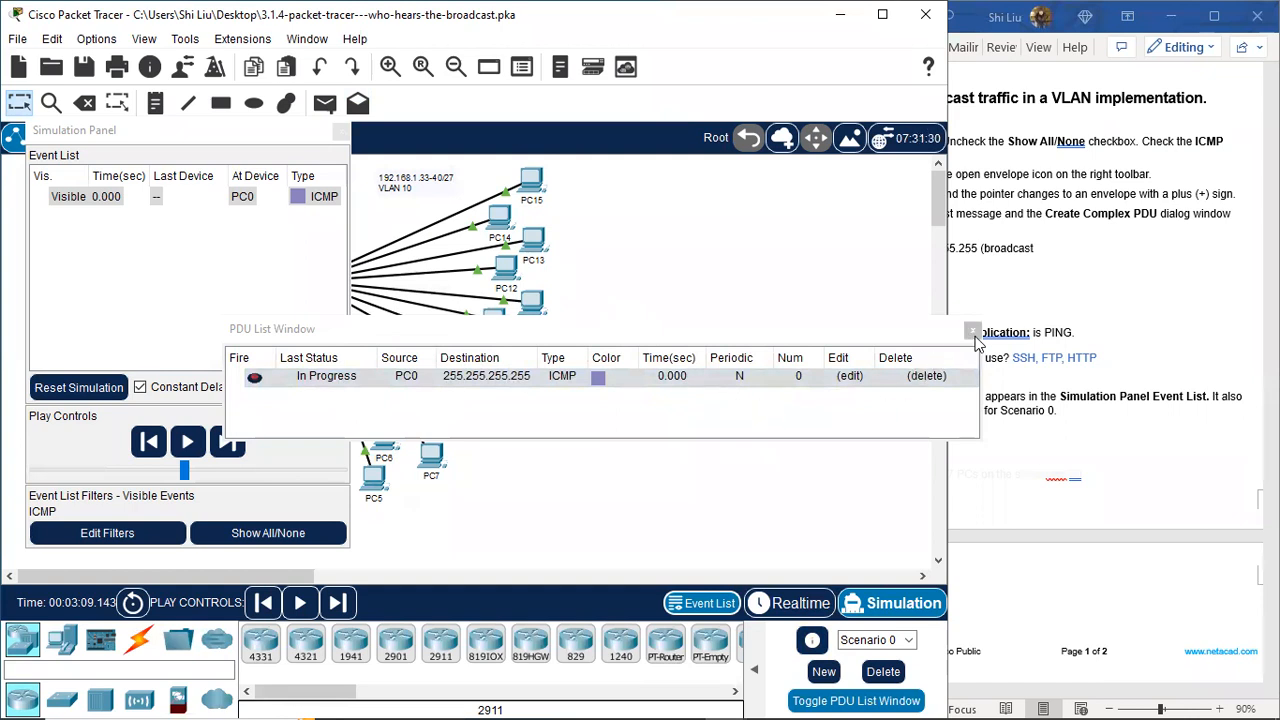
left_click(972, 332)
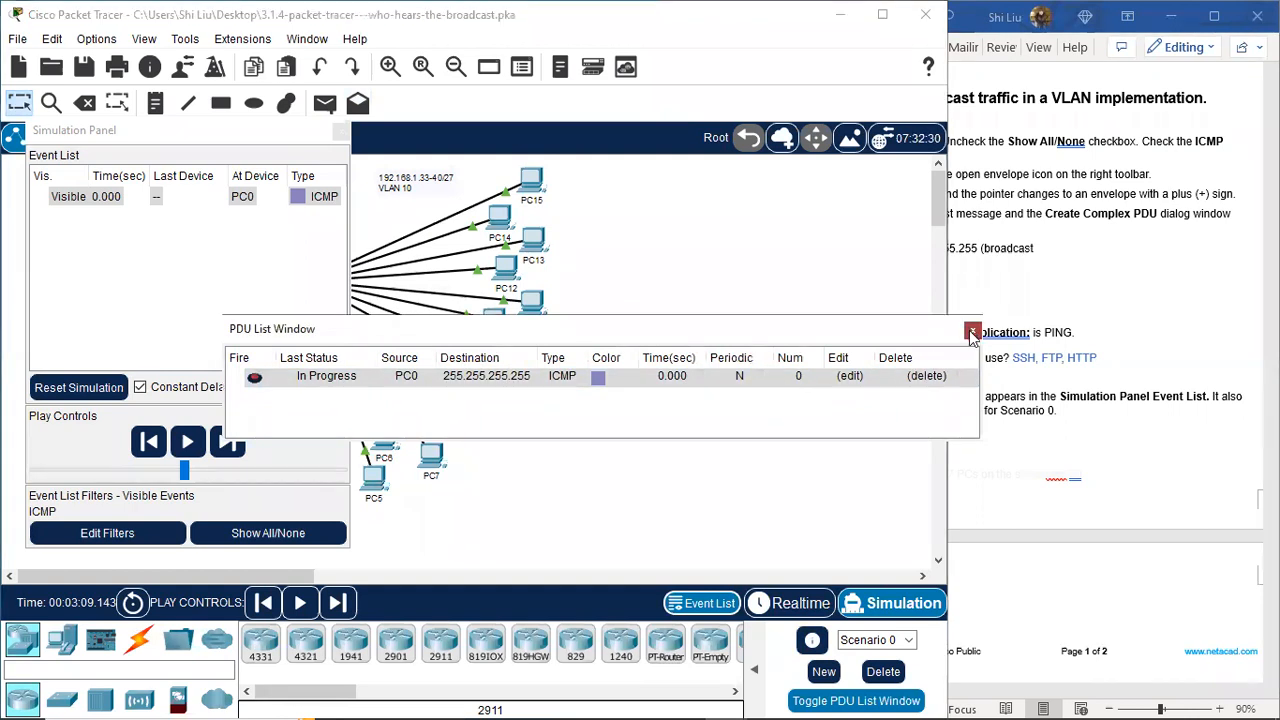
left_click(972, 333)
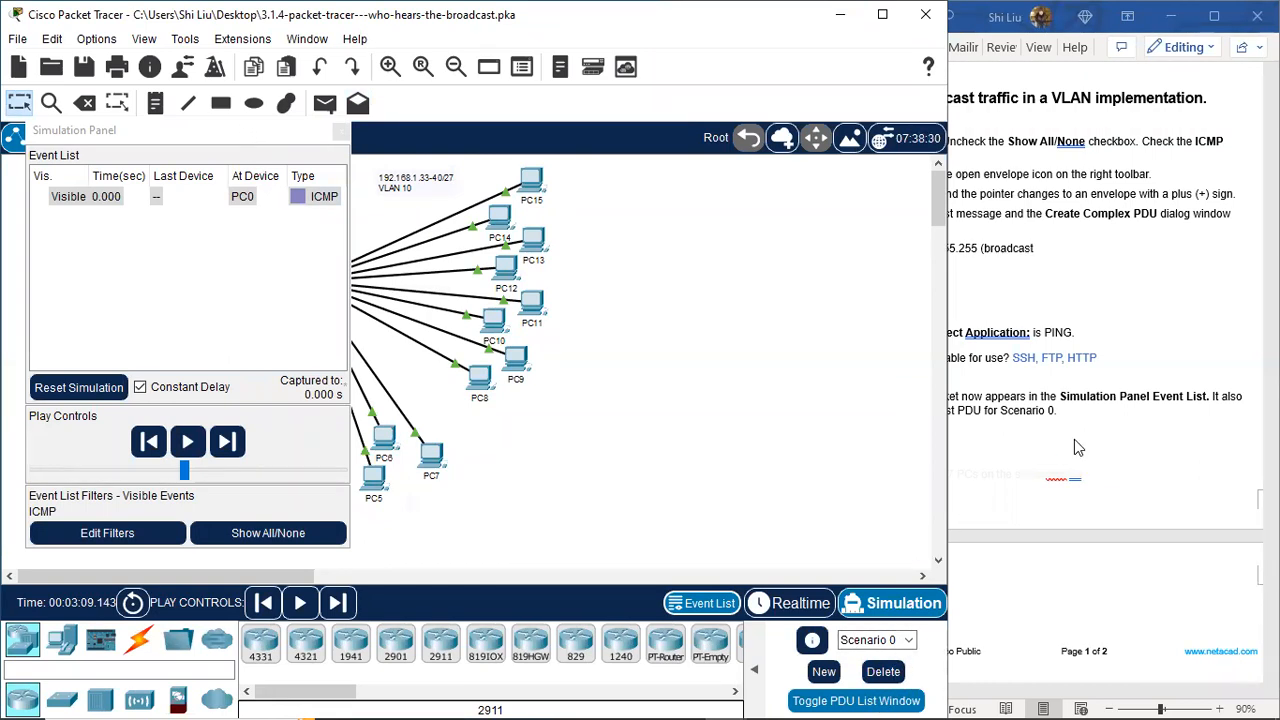
Move the Simulation Panel off the topology and capture the broadcast packet forward two steps.
left_click(1104, 341)
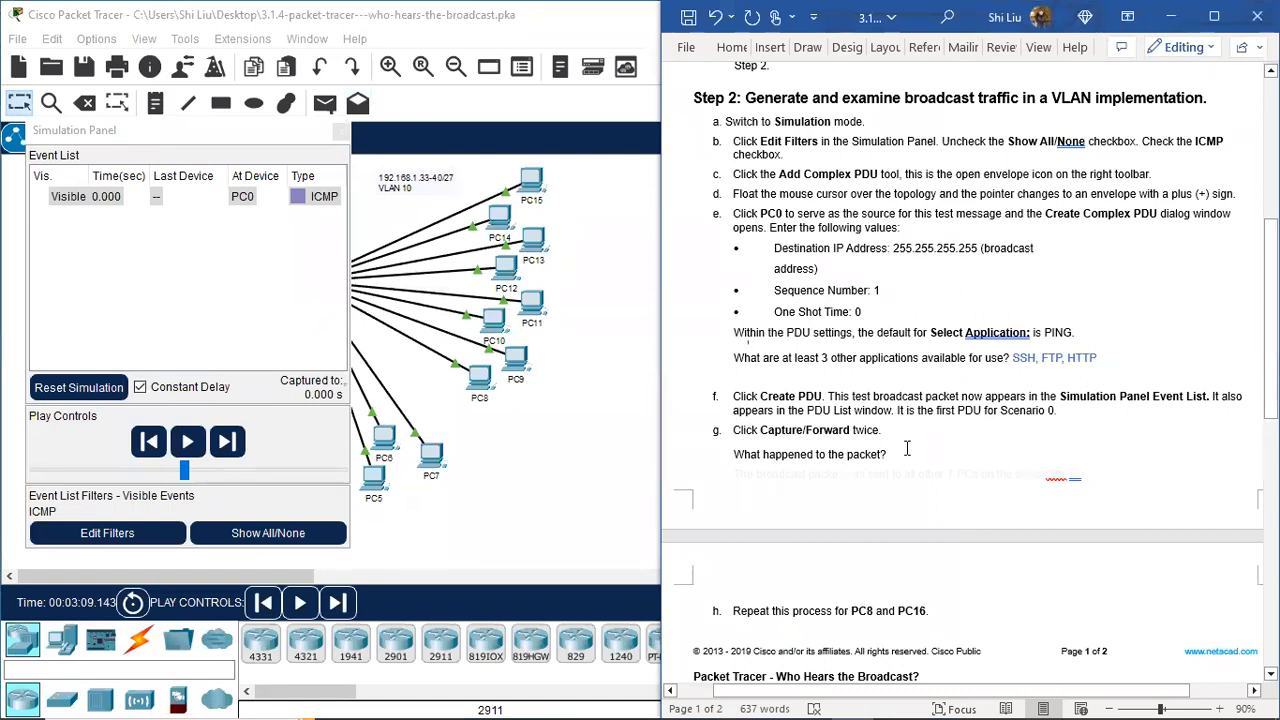
left_click(281, 138)
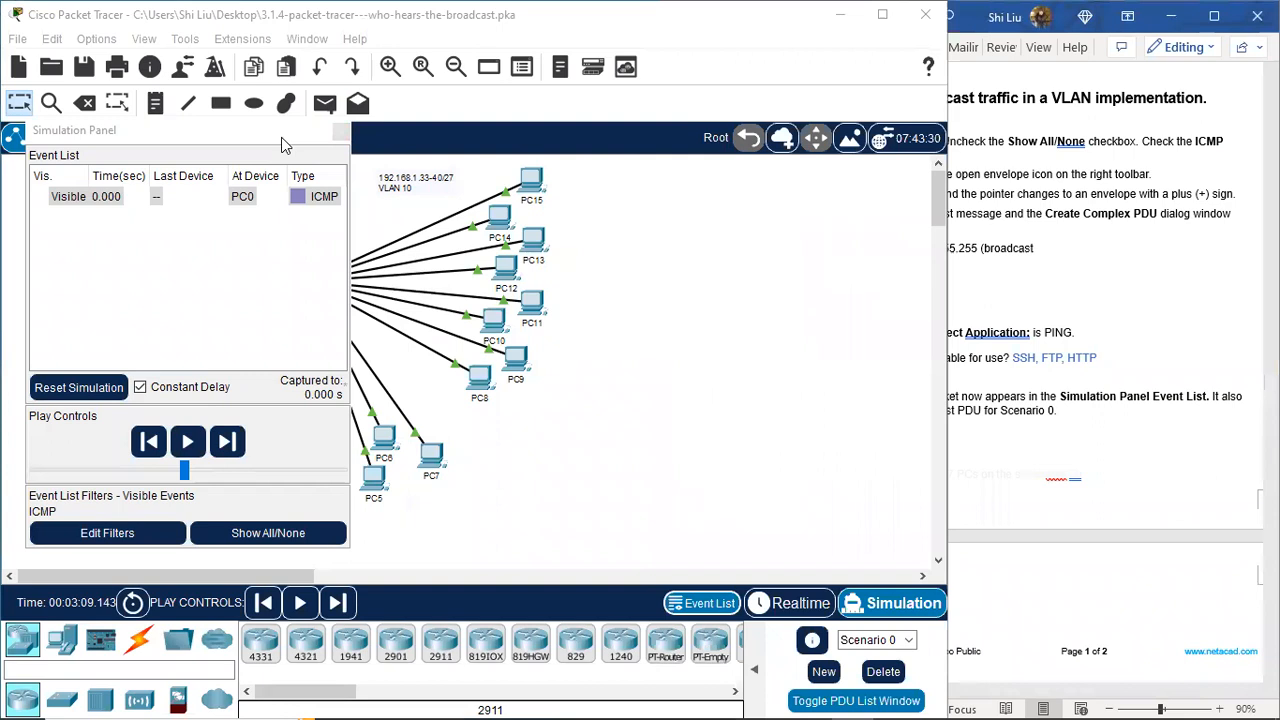
left_click_drag(281, 137, 1040, 232)
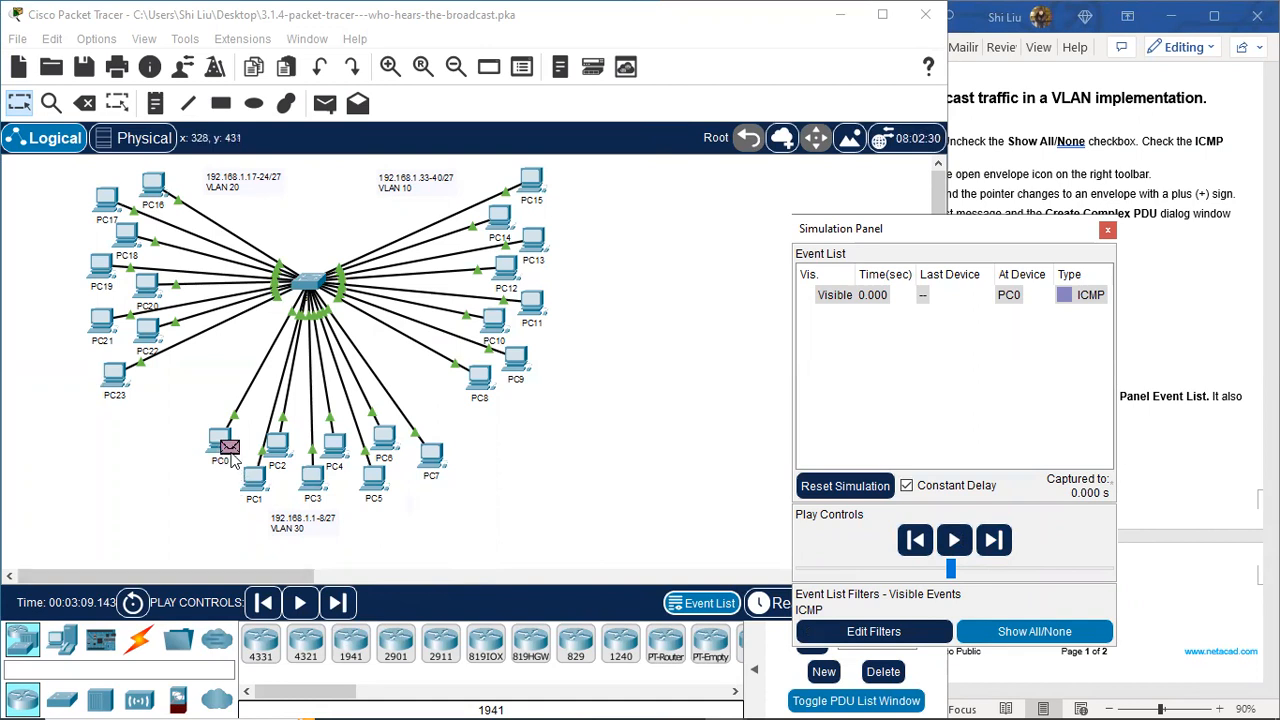
left_click(337, 603)
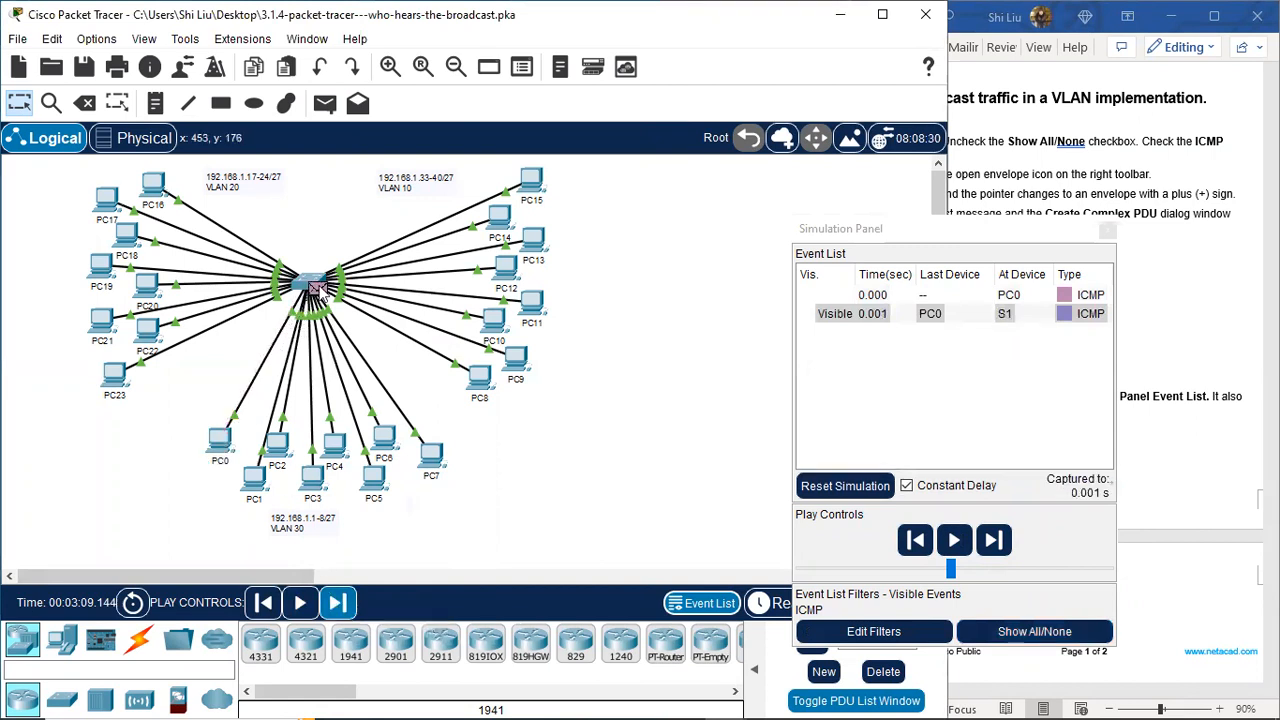
left_click(337, 603)
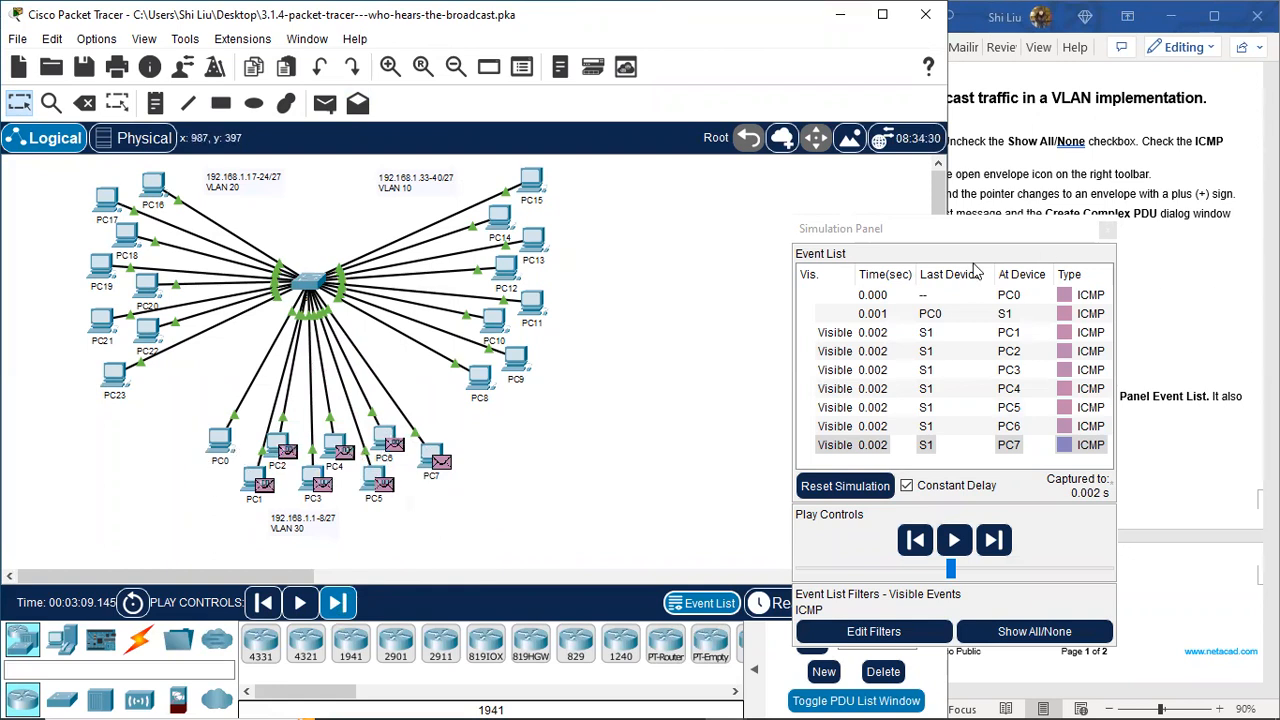
Move the Simulation Panel clear of the lab document and color the hidden answer below "What happened to the packet?" blue.
left_click(932, 240)
left_click_drag(932, 240, 445, 302)
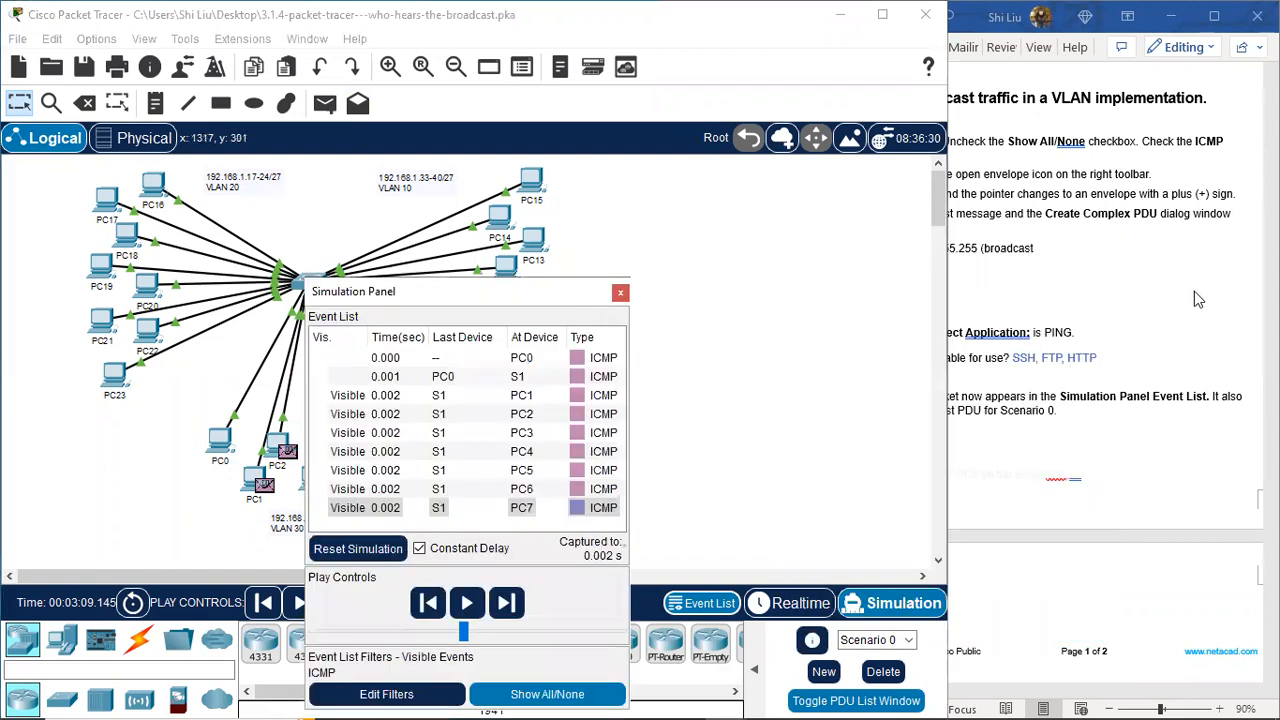
left_click(1104, 360)
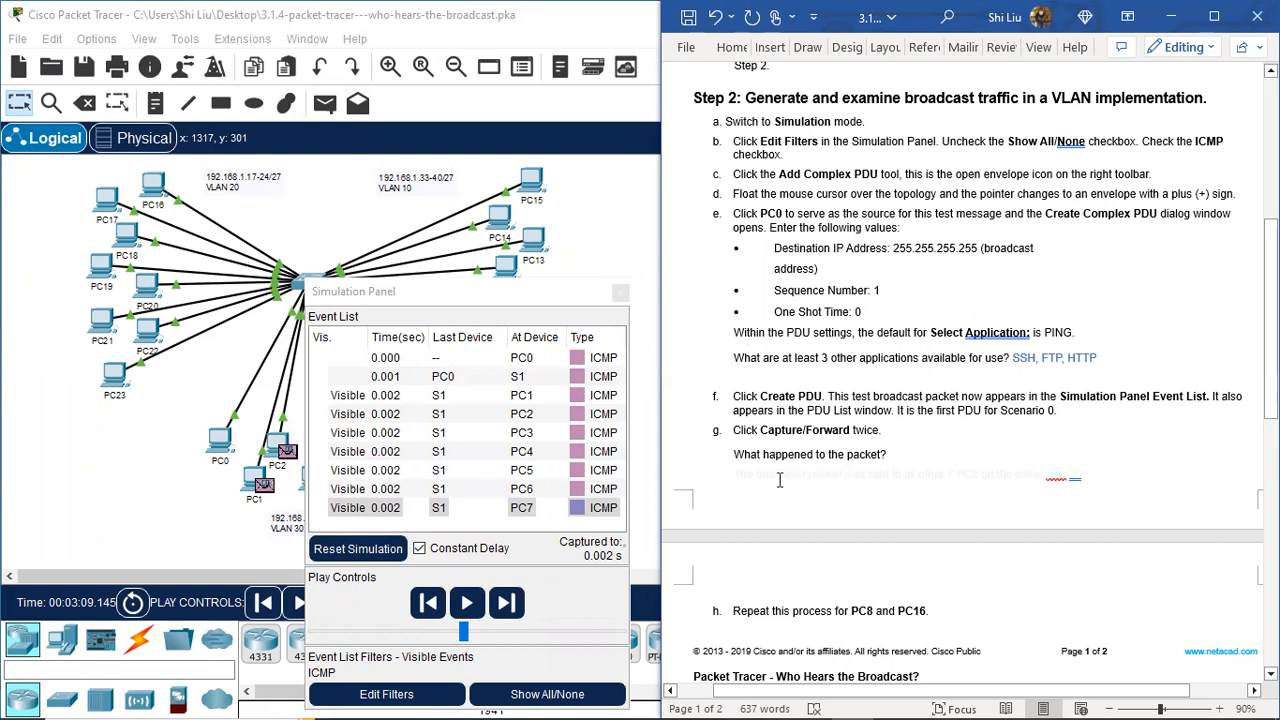
left_click_drag(738, 476, 1088, 478)
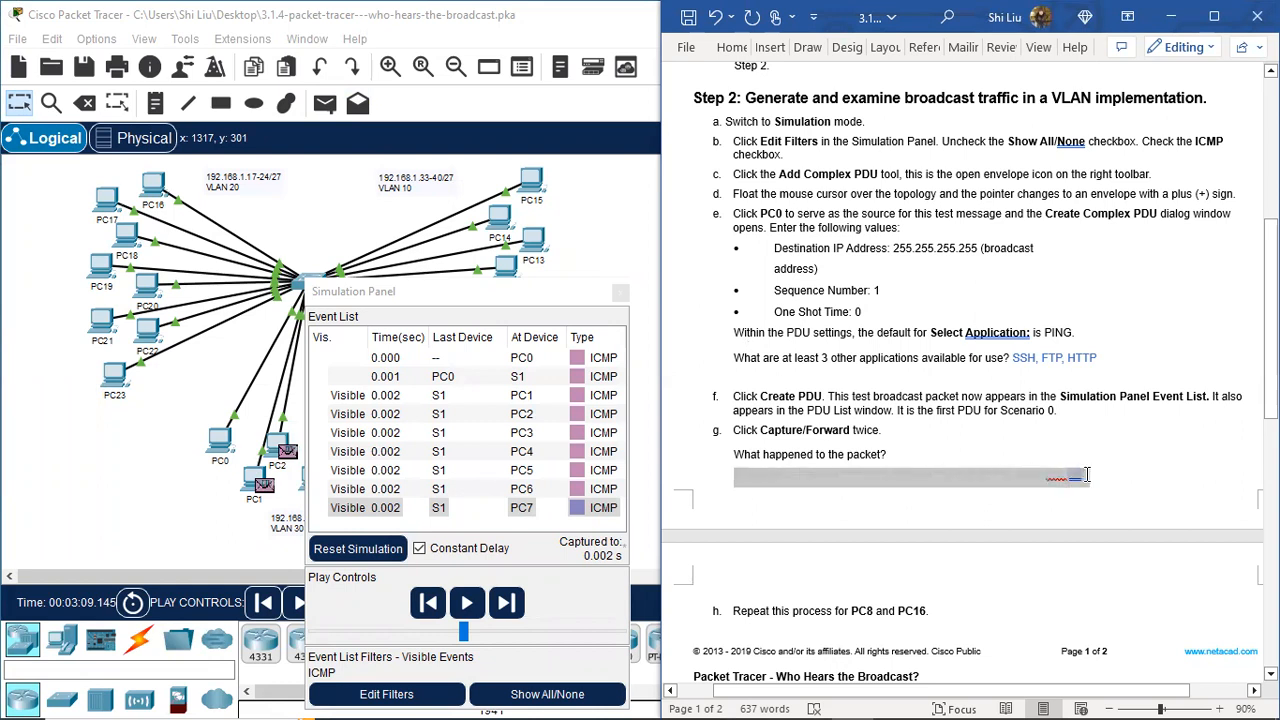
left_click(921, 442)
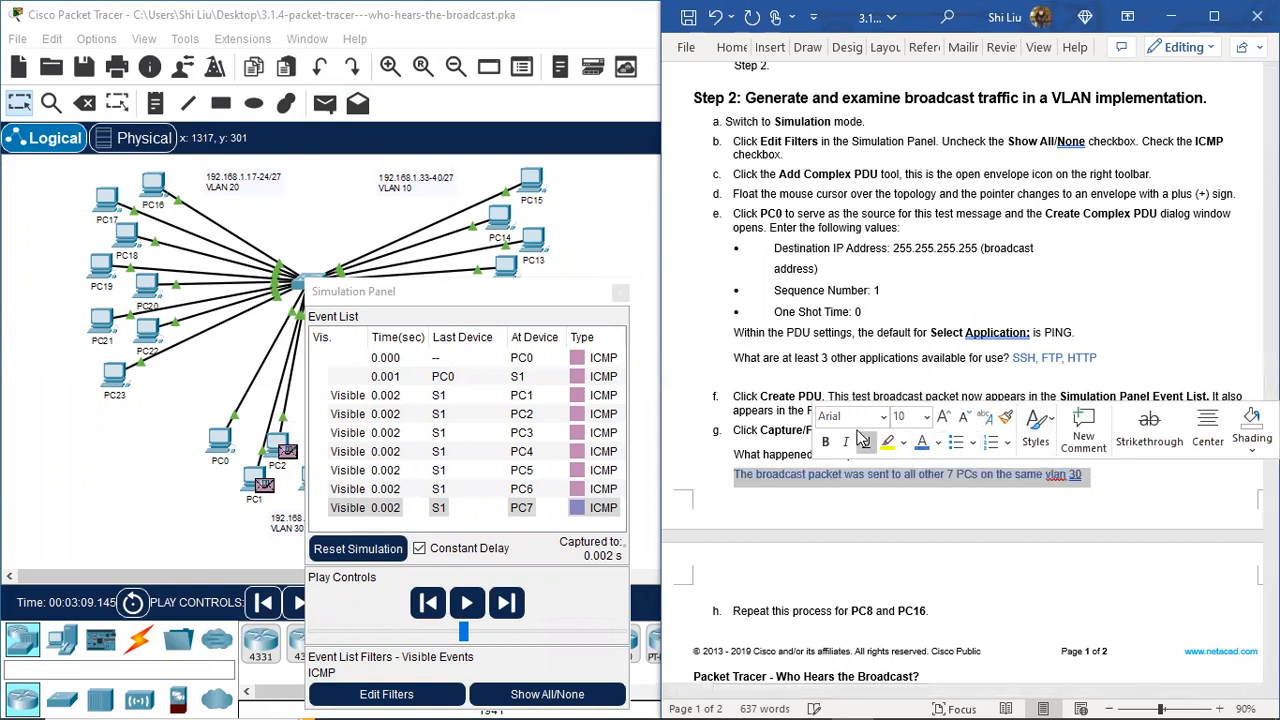
Move the Simulation Panel below the topology's PCs and read the lab document's instruction for PC8 and PC16.
left_click(530, 302)
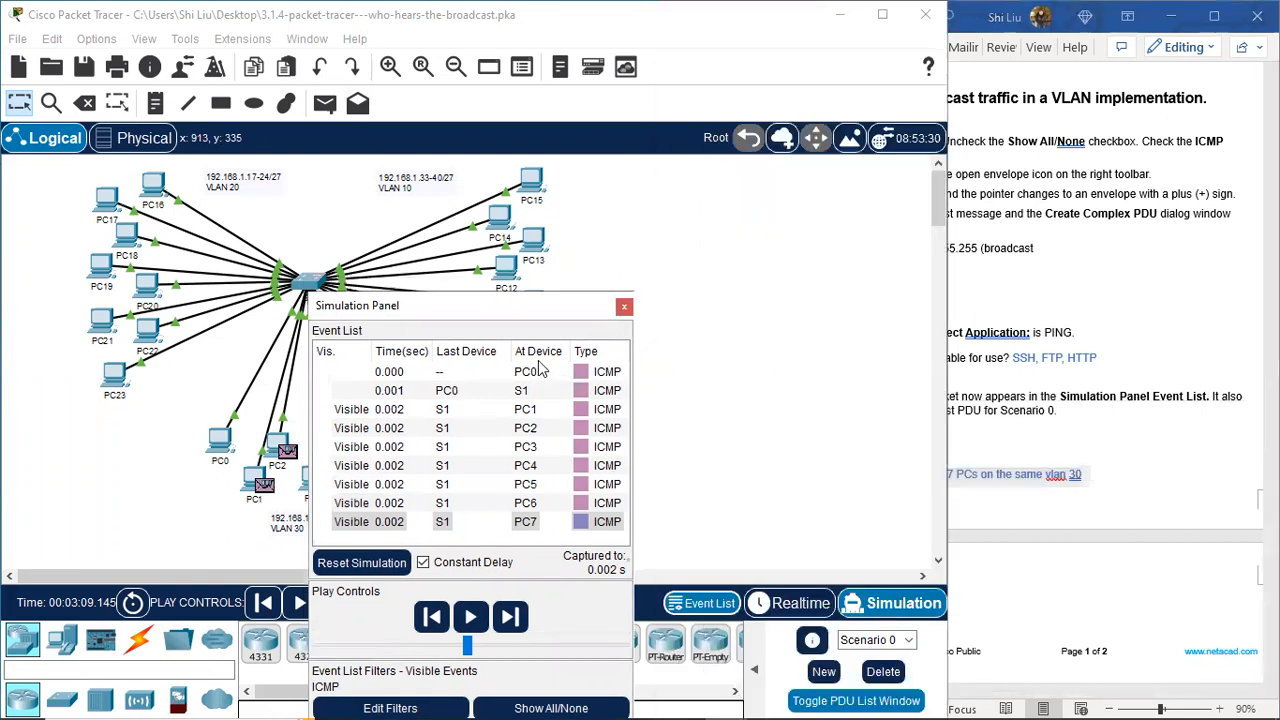
left_click_drag(540, 368, 615, 556)
left_click(1137, 386)
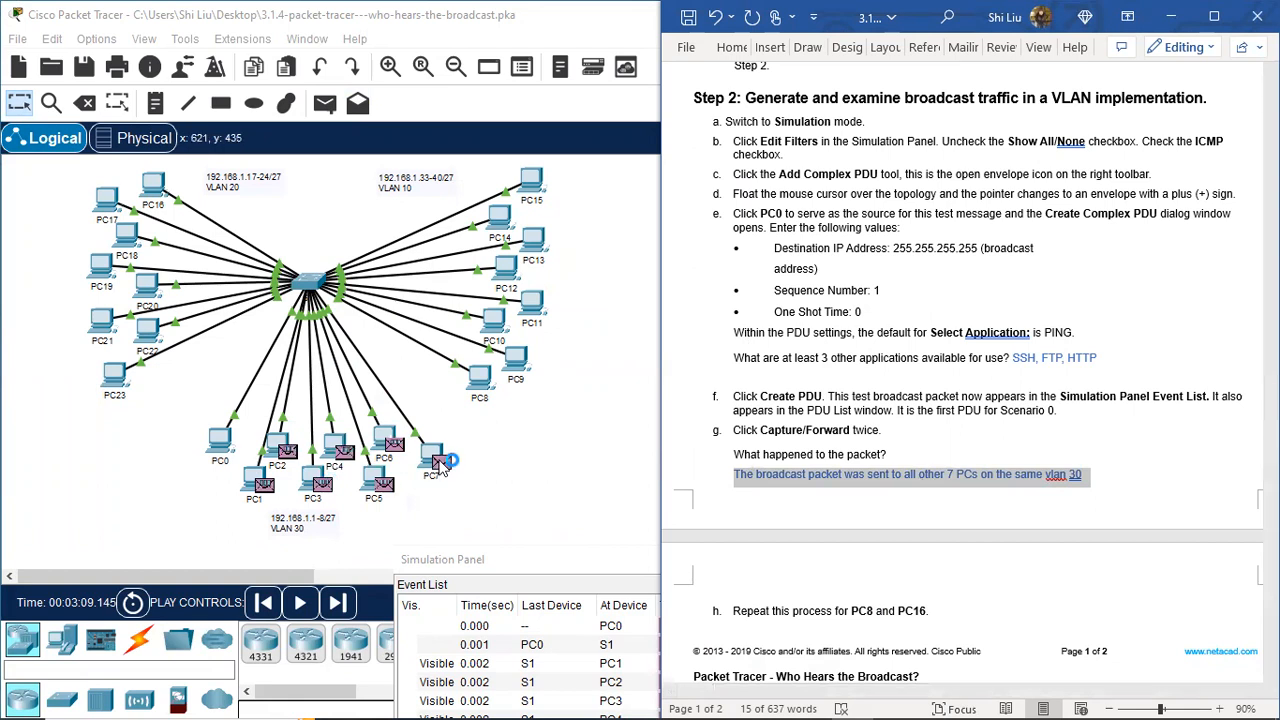
scroll(1142, 281, "down", 3)
left_click(1142, 281)
scroll(1043, 349, "down", 2)
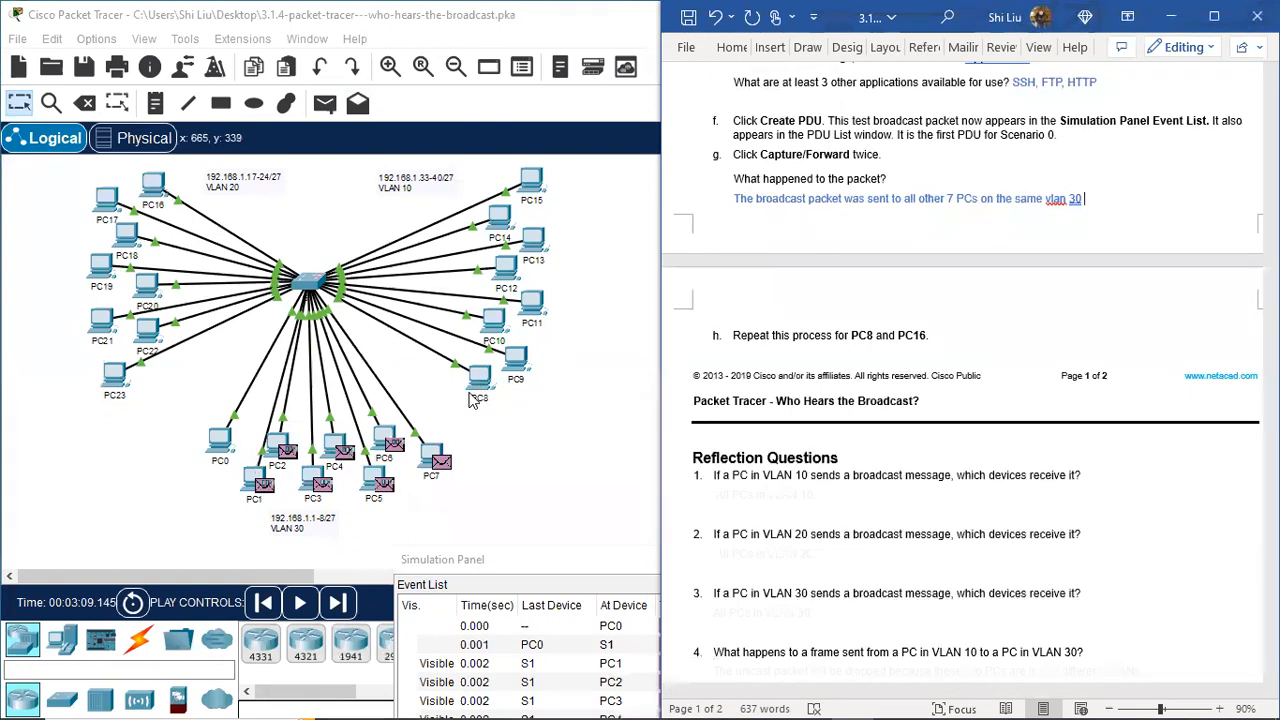
Delete Scenario 0 to clear the PC0 broadcast PDU and its captured events.
left_click(151, 181)
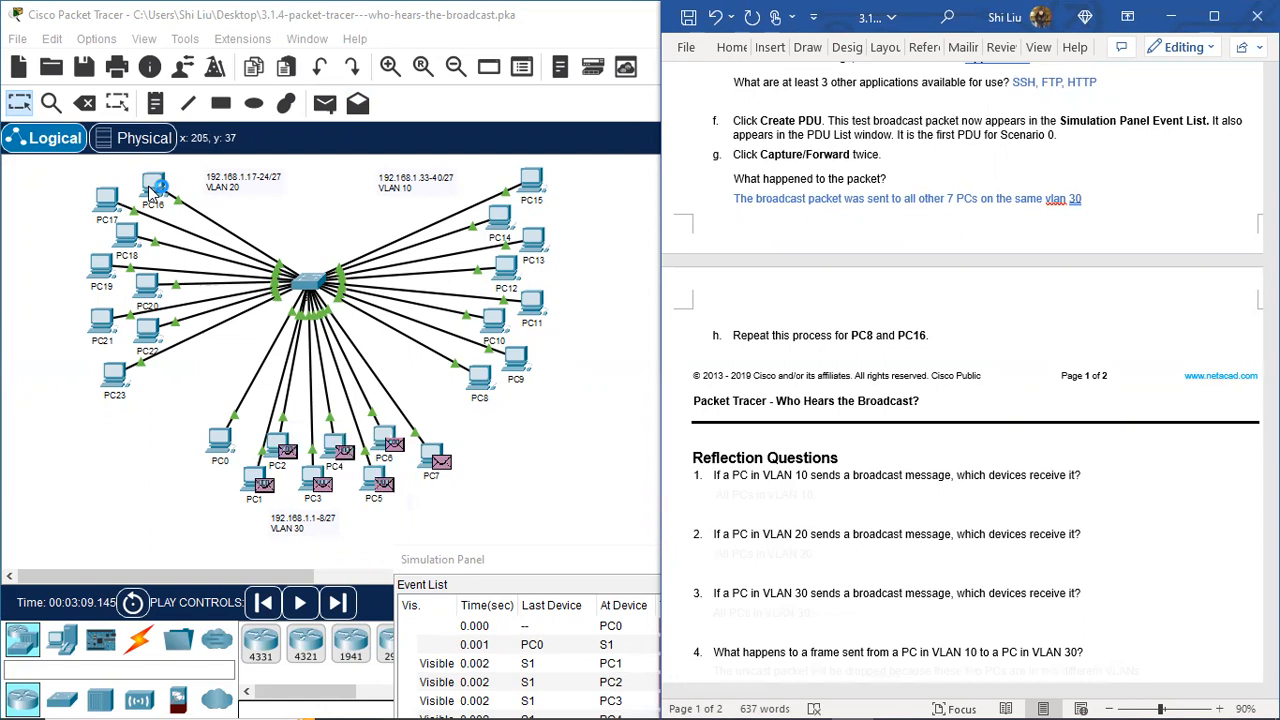
left_click(560, 586)
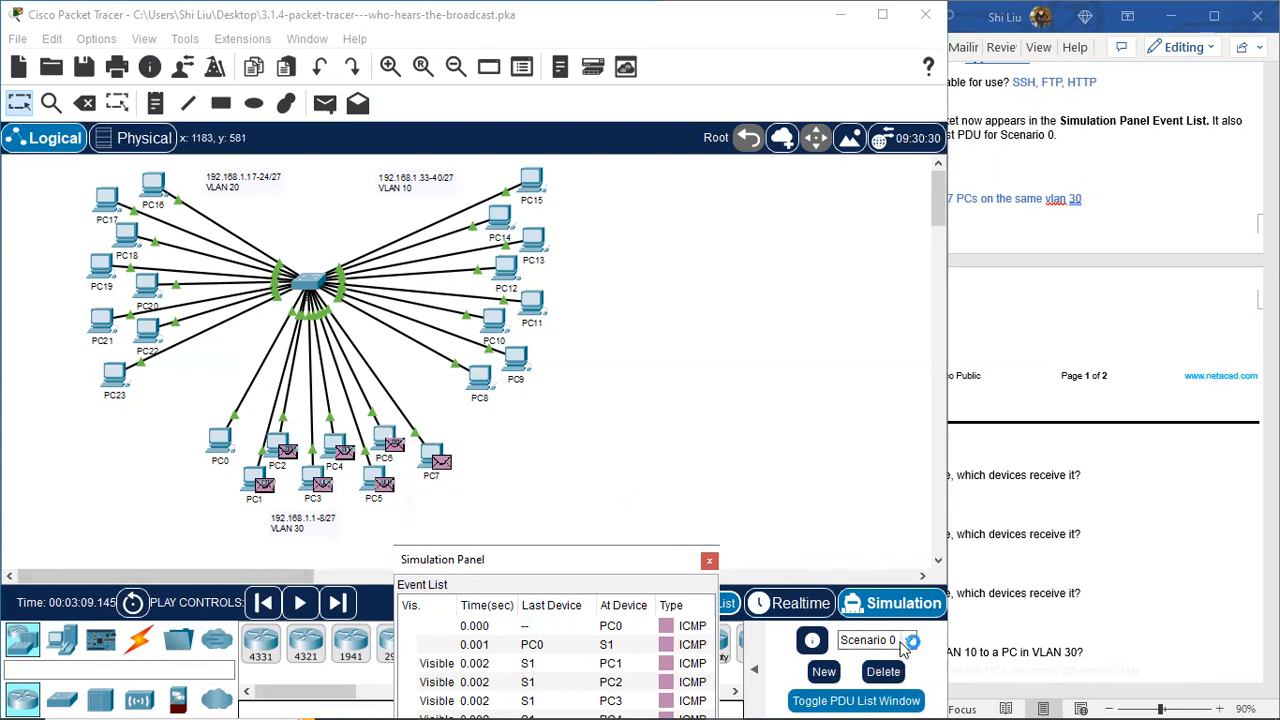
left_click(884, 675)
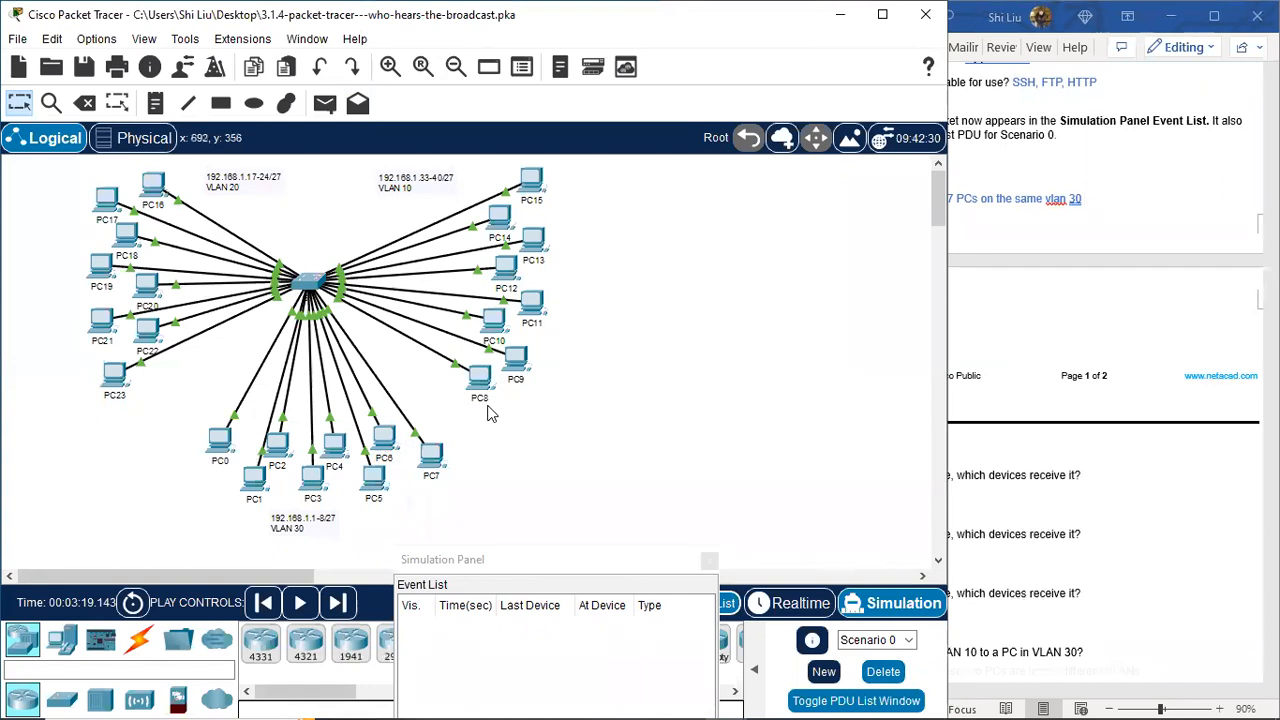
Start a new complex PDU with PC8 as the source.
mouse_move(488, 411)
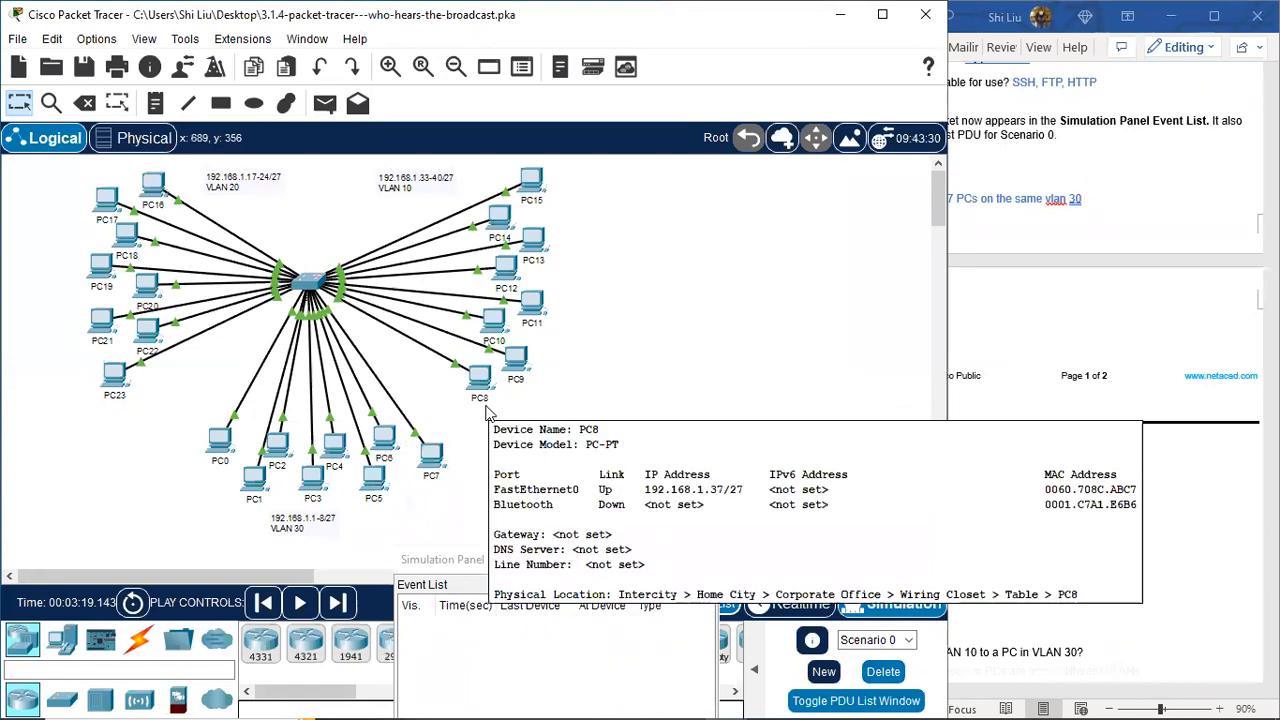
left_click(358, 104)
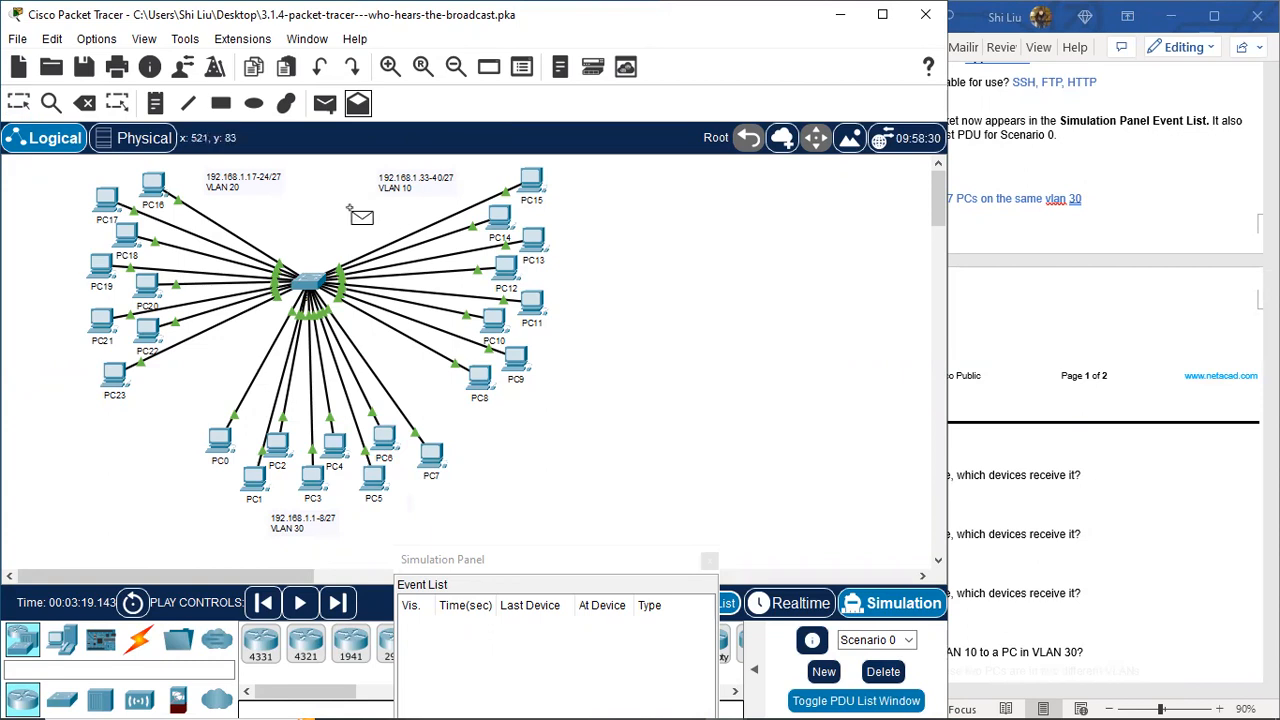
left_click(480, 380)
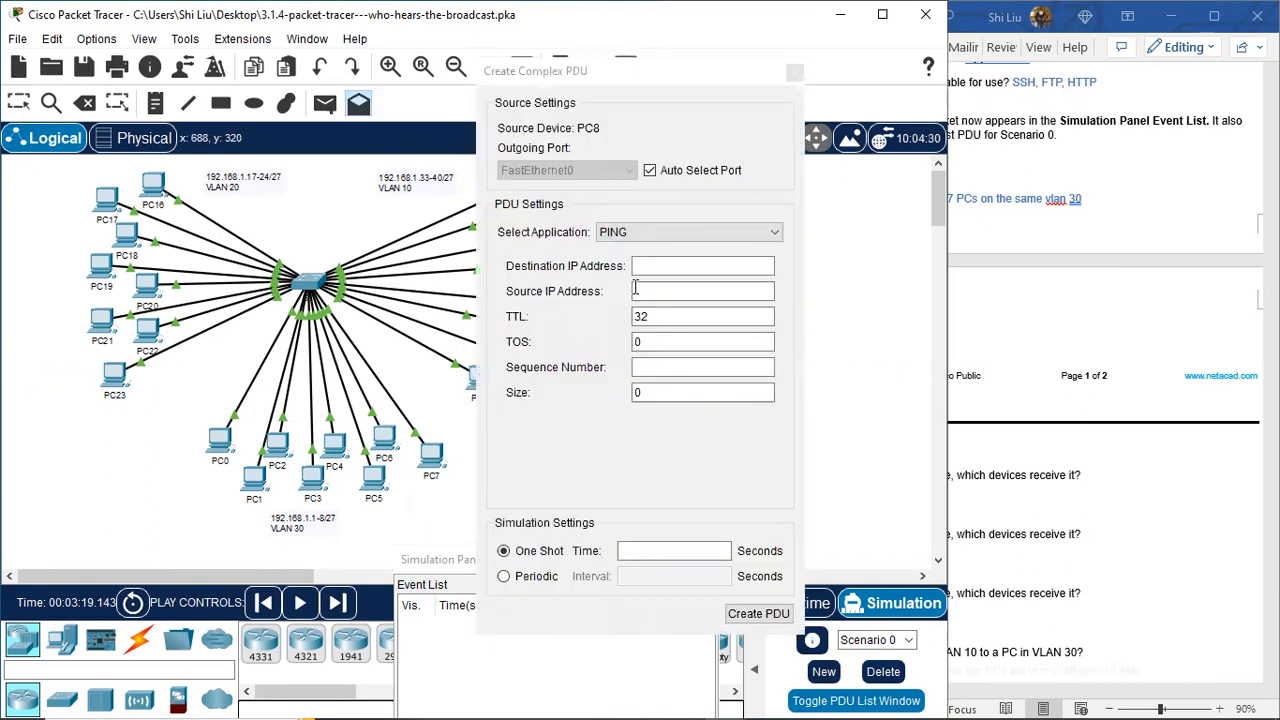
Create the PC8 ping PDU with destination IP 255.255.255.255, sequence number 1 and a one-shot time of 0 seconds.
left_click(678, 266)
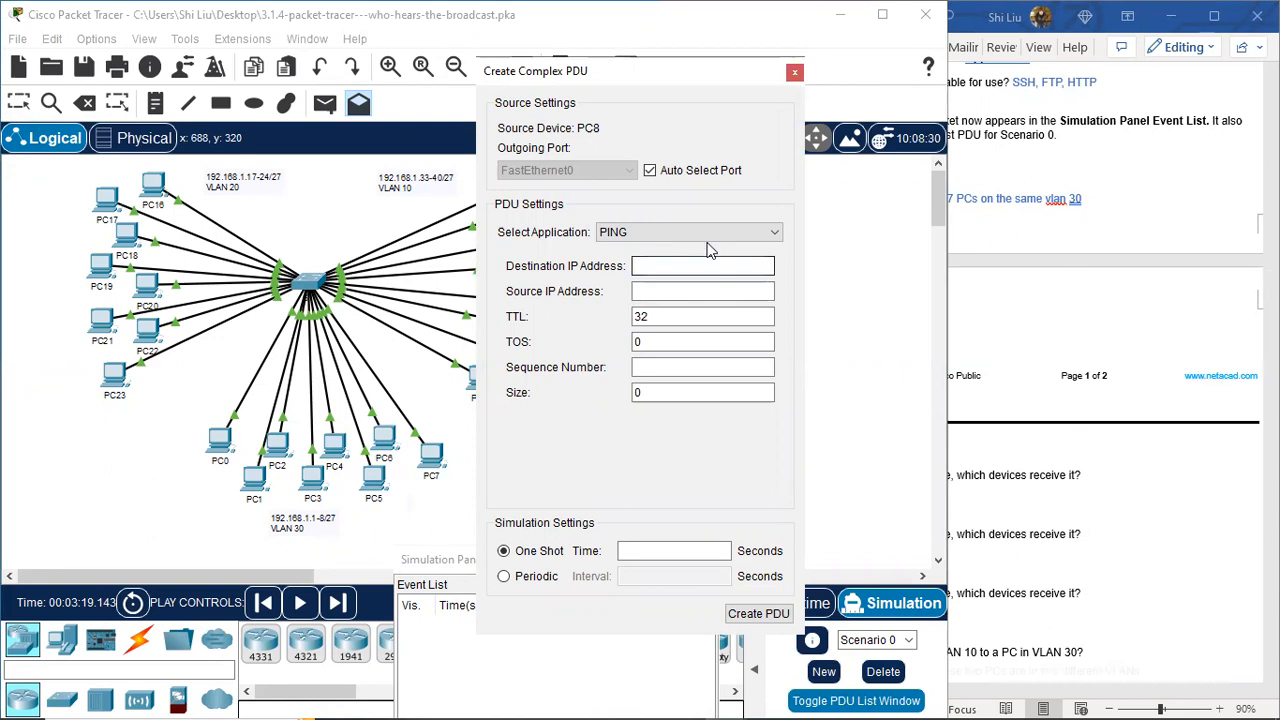
type("255.255.255.255")
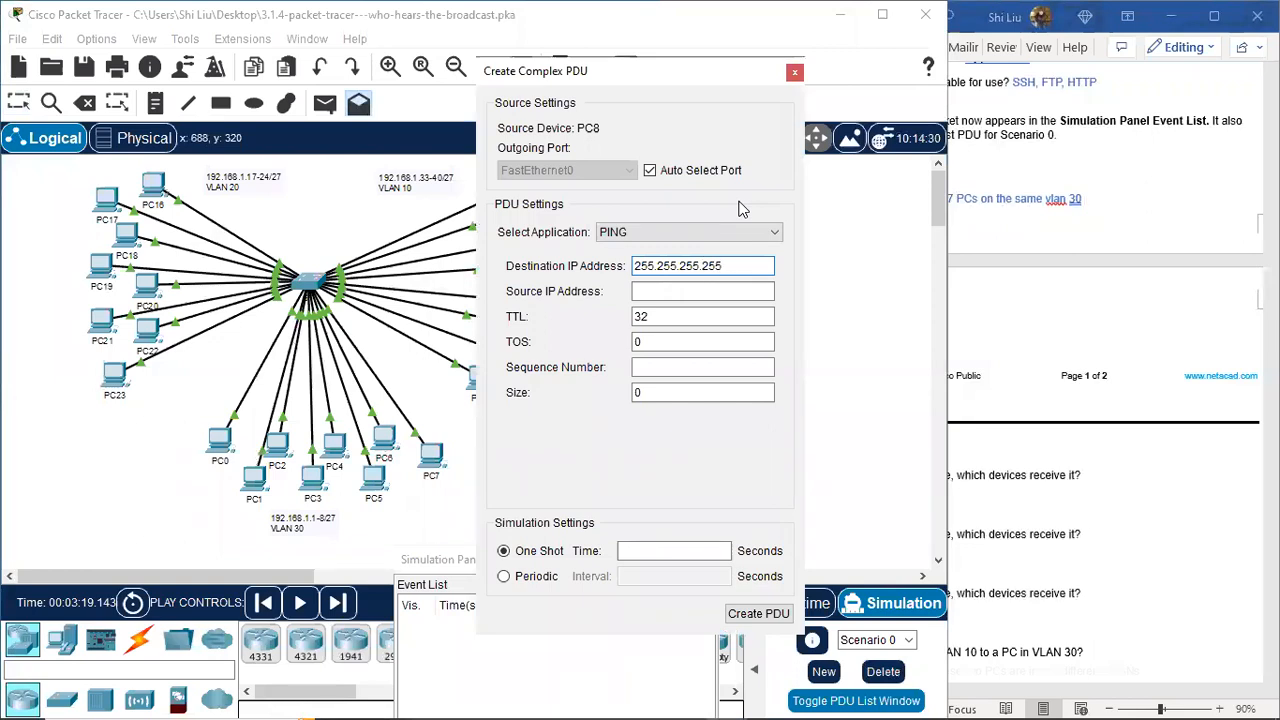
left_click(732, 374)
type("1")
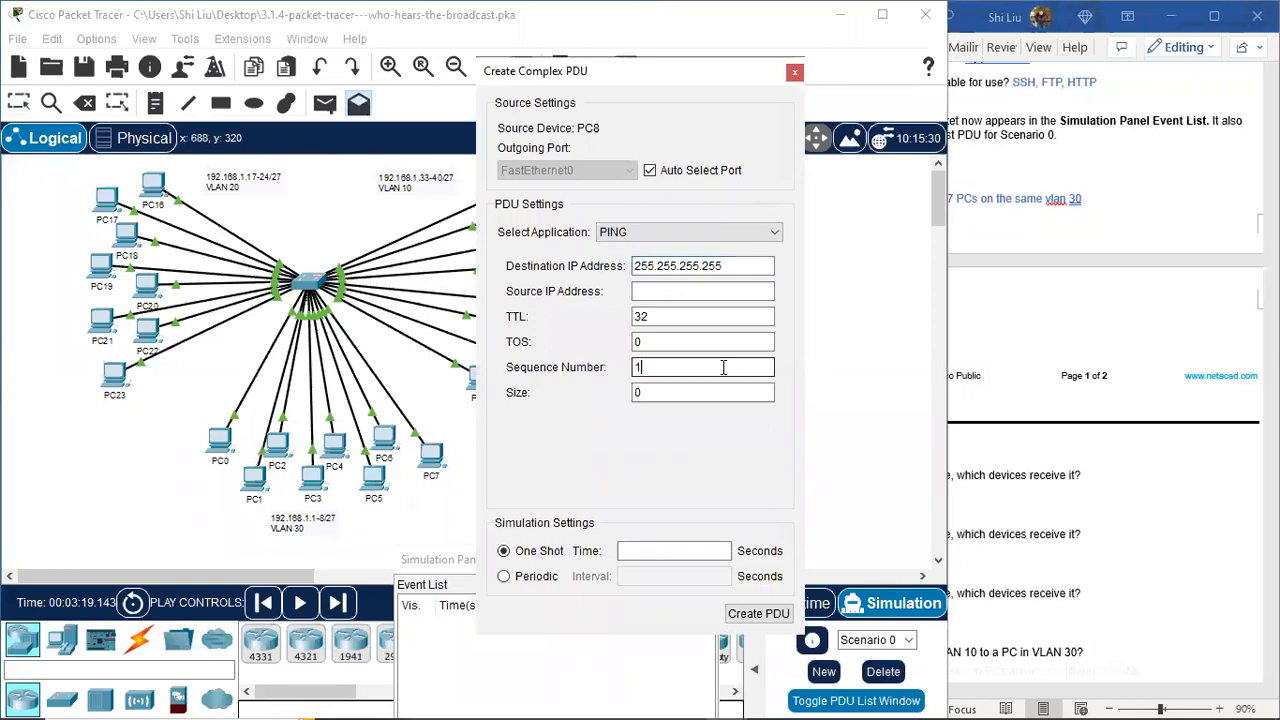
left_click(654, 549)
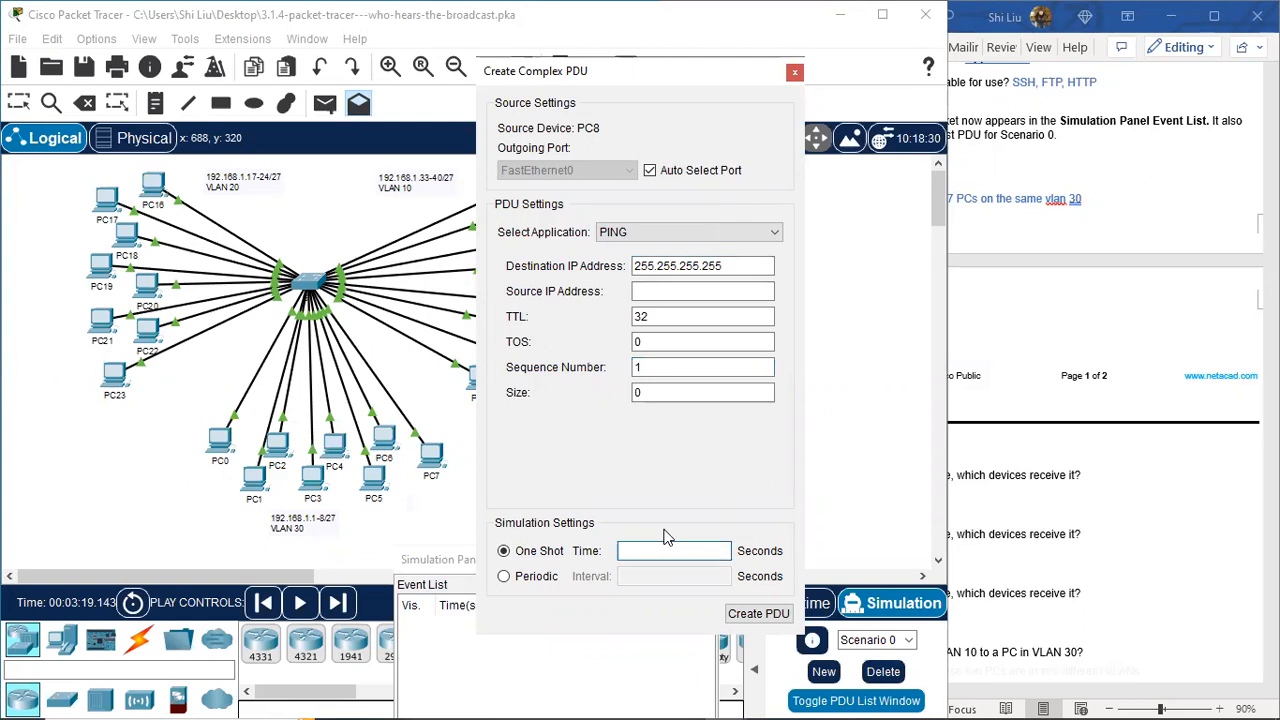
type("0")
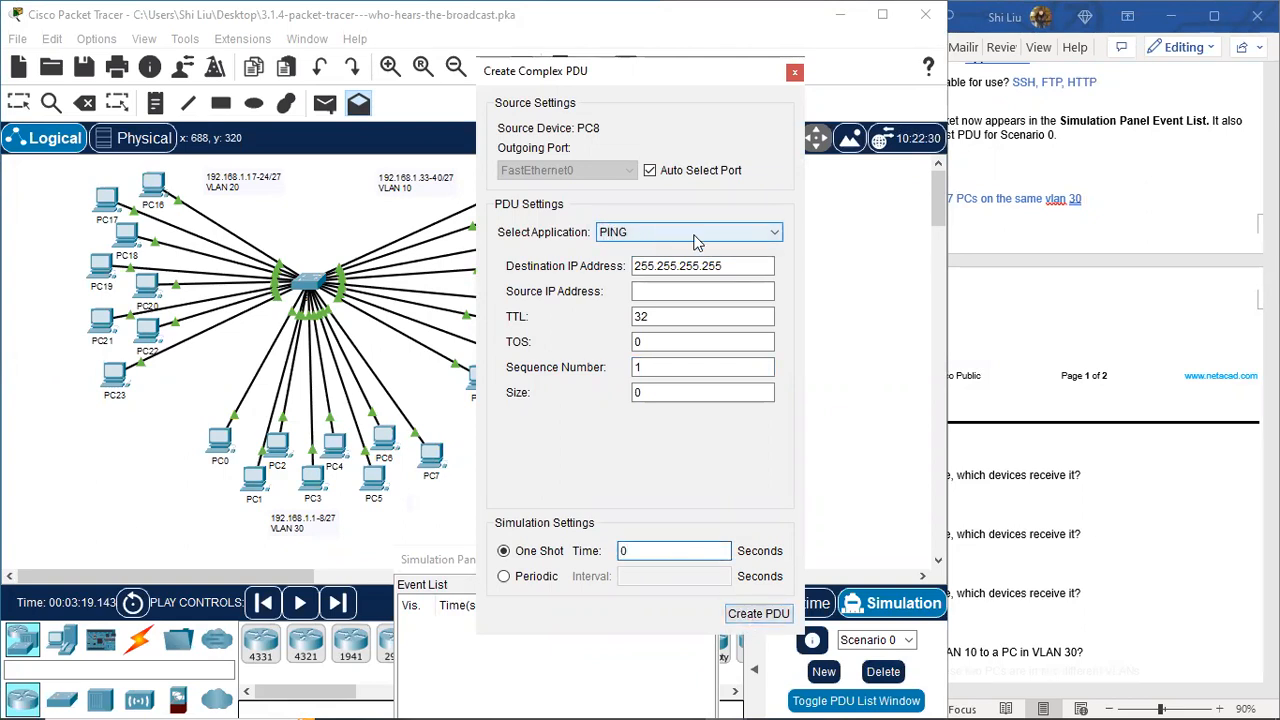
left_click(757, 614)
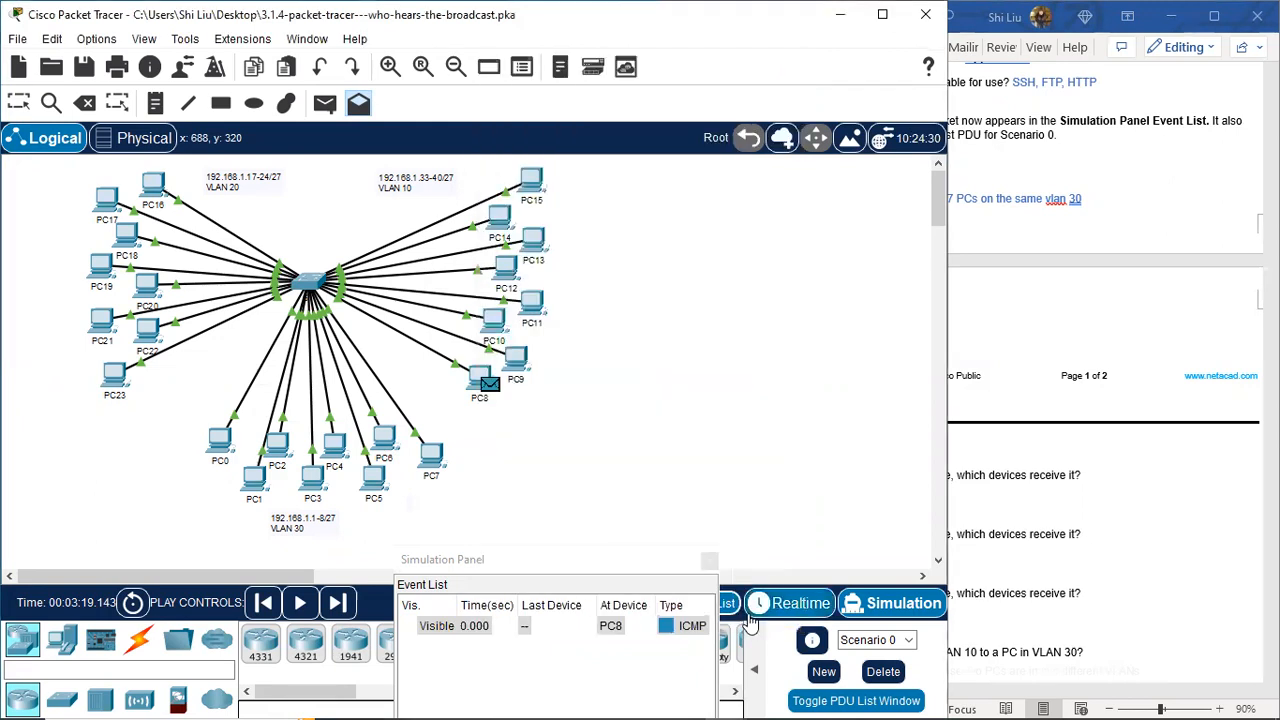
Advance the PC8 broadcast by two simulation events and delete Scenario 0.
left_click(340, 605)
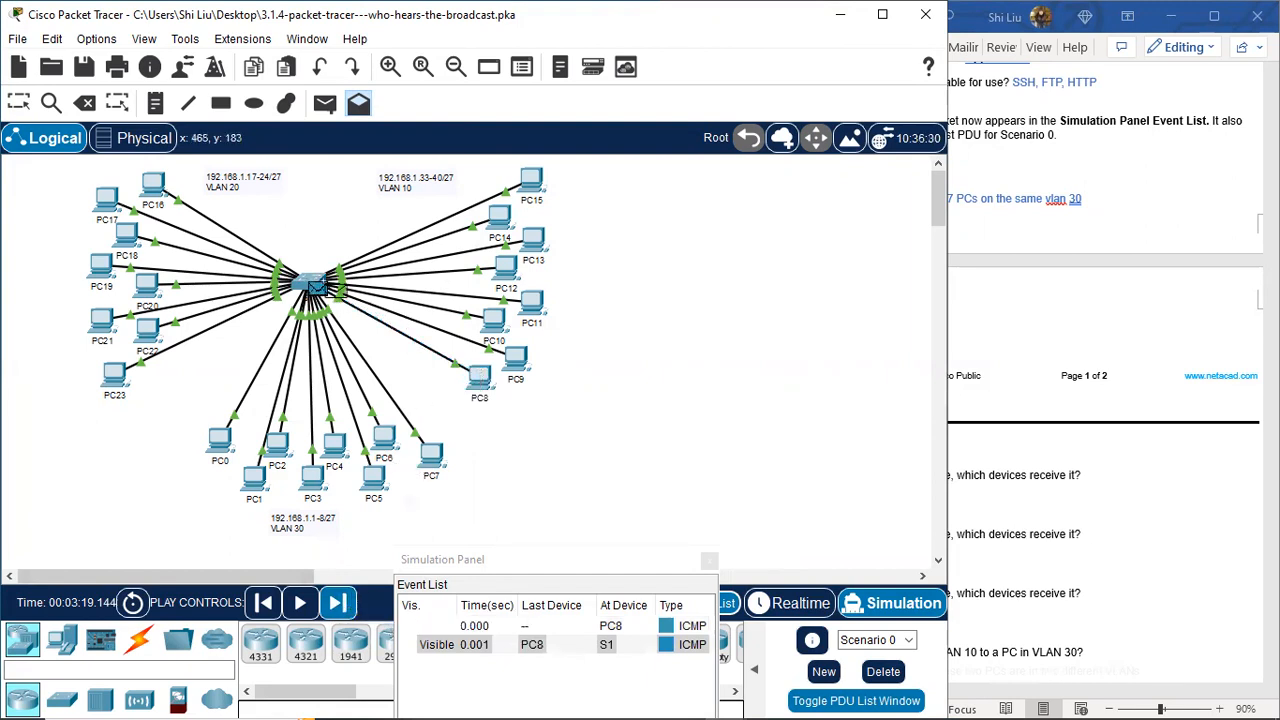
left_click(340, 605)
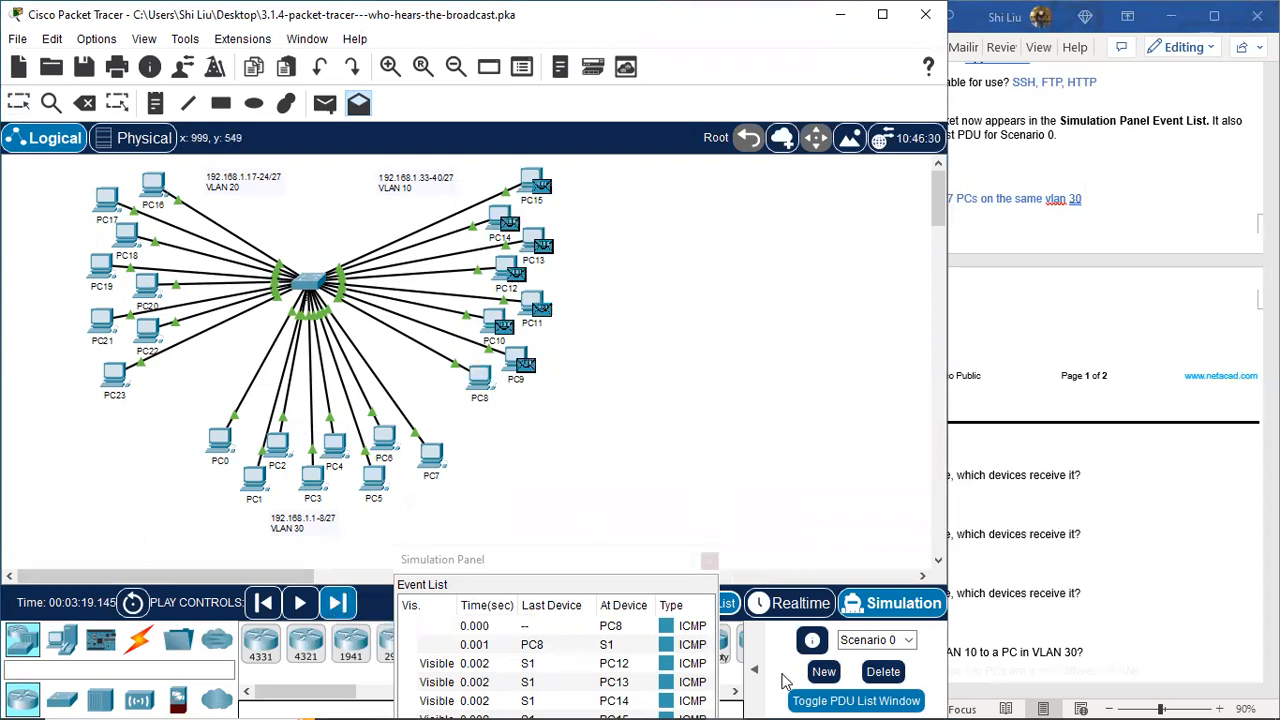
left_click(884, 674)
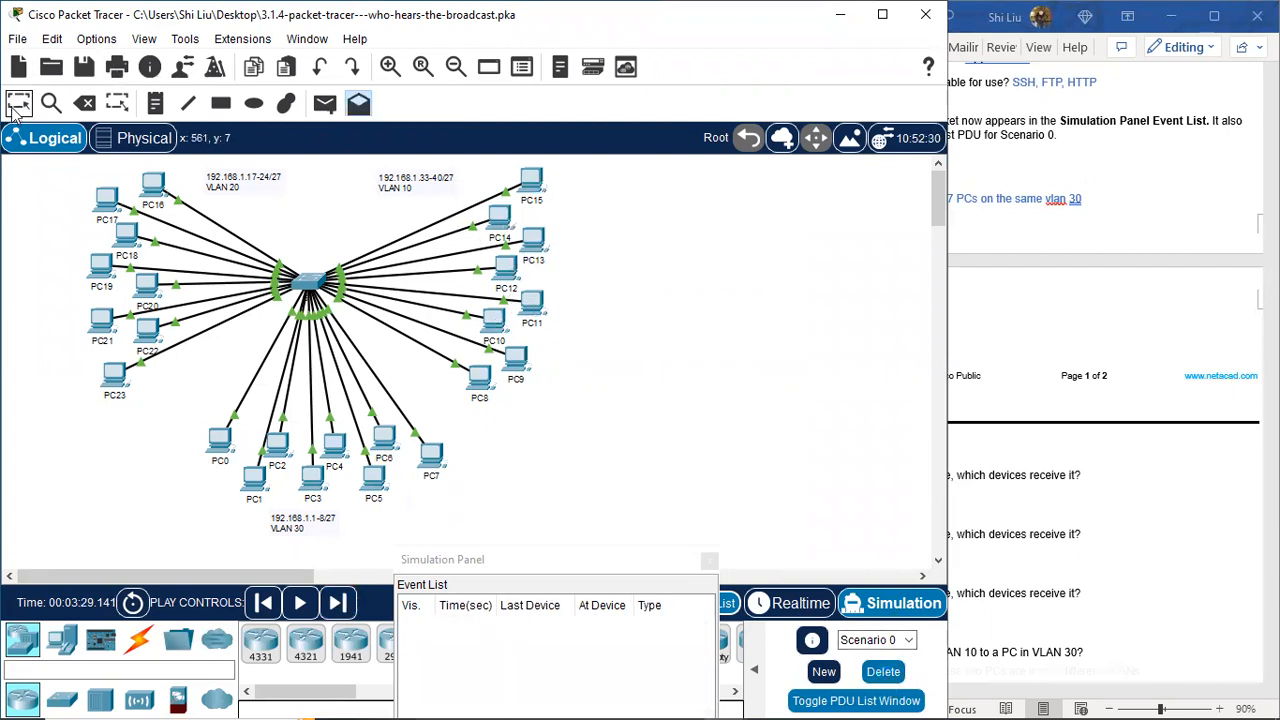
Create a complex ping PDU from PC16 to 255.255.255.255 with sequence number 1 and a one-shot time of 0 seconds.
left_click(18, 103)
left_click(358, 103)
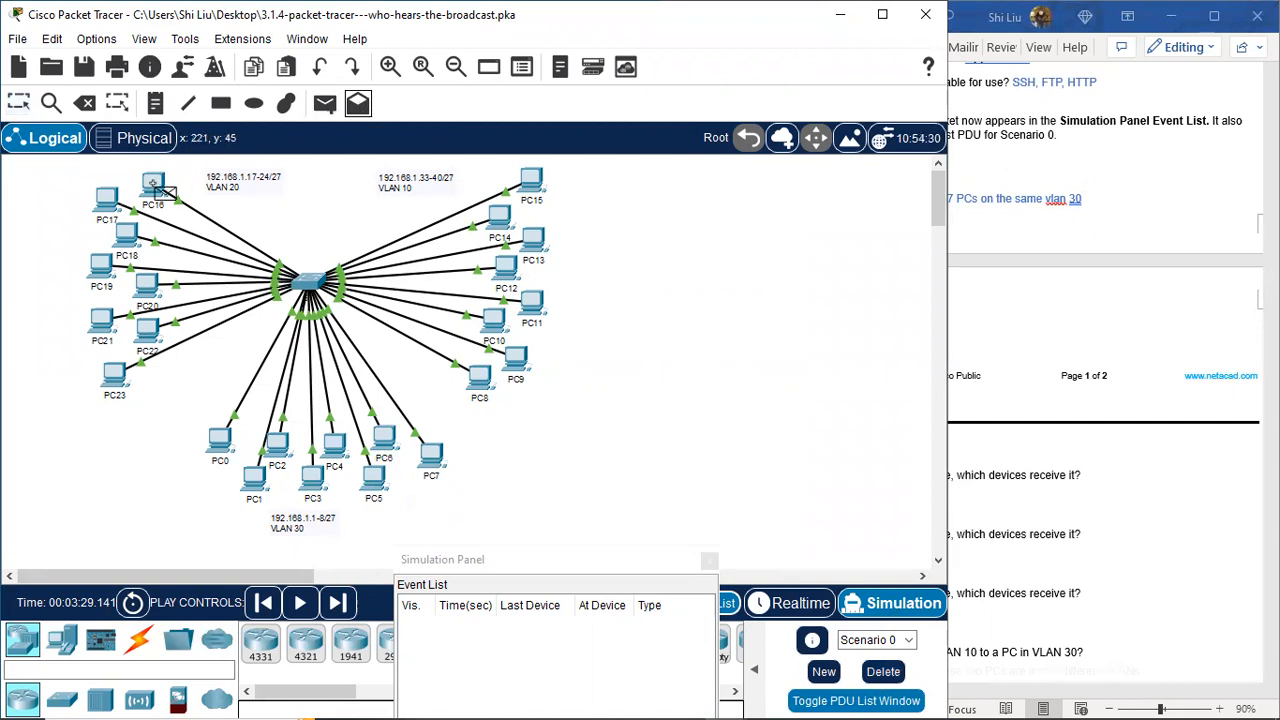
left_click(152, 184)
left_click(646, 266)
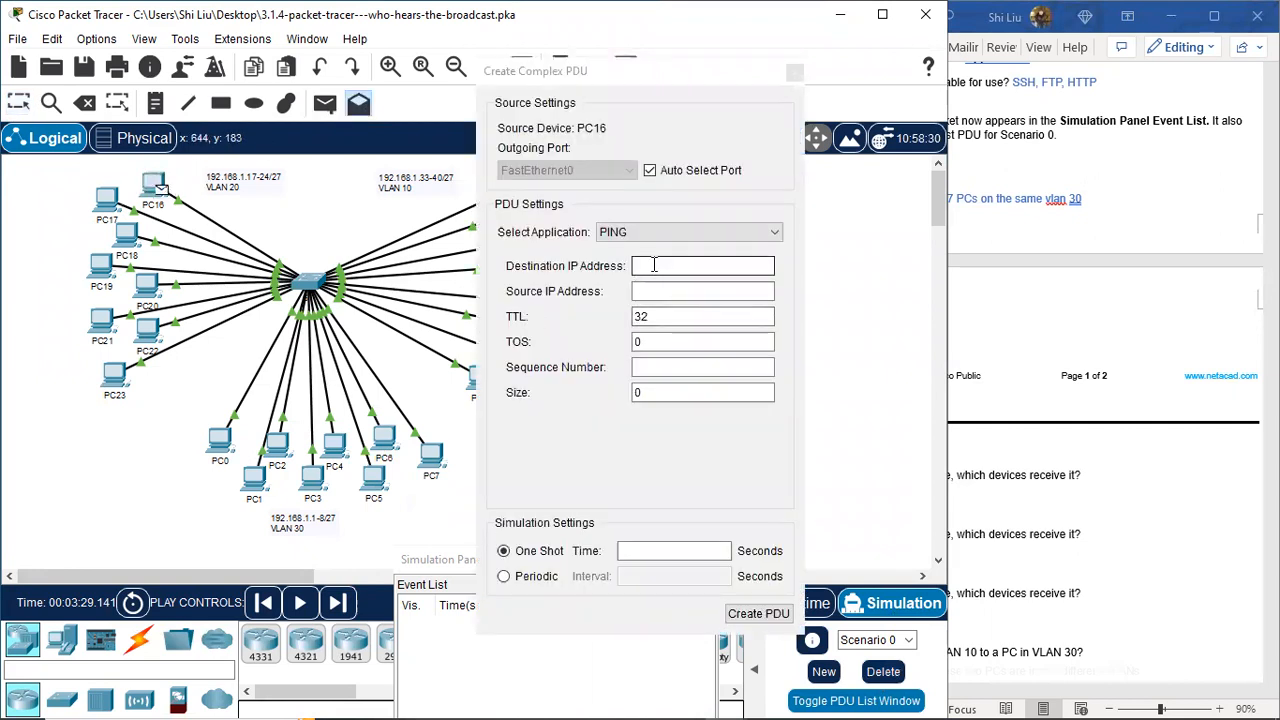
left_click(661, 265)
type("255.255.255.255")
left_click(663, 367)
type("1")
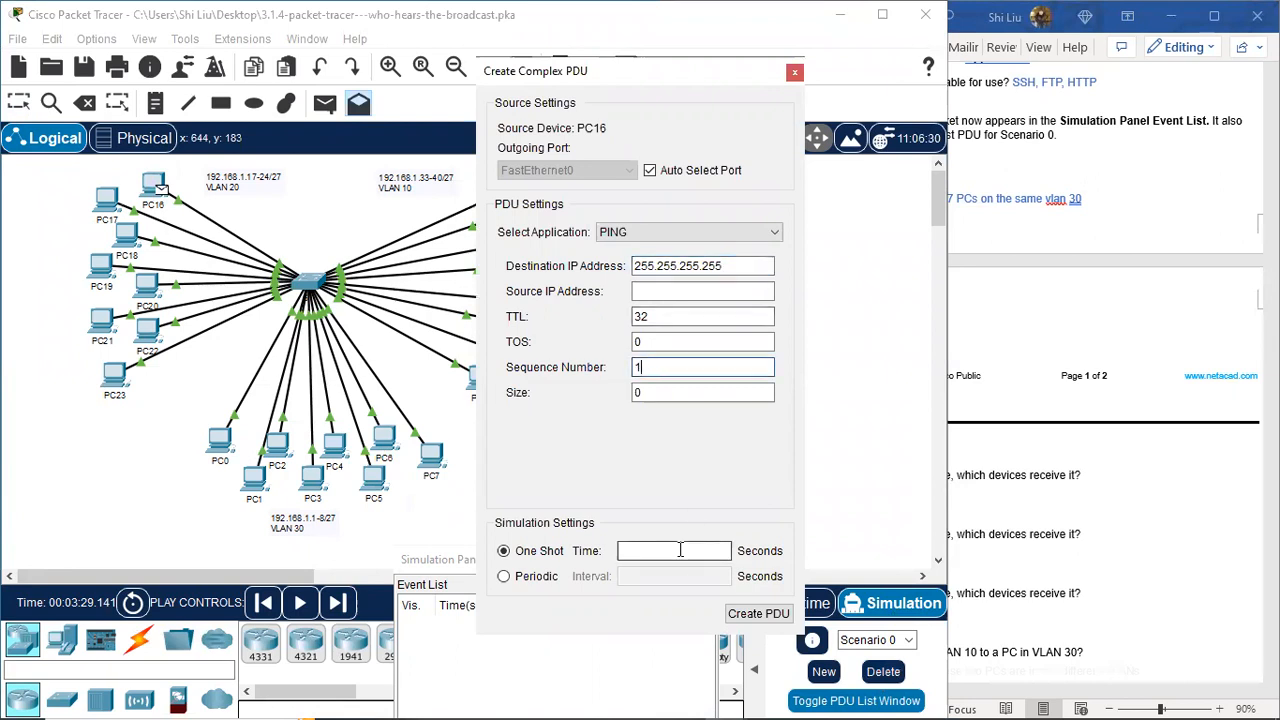
left_click(681, 550)
type("0")
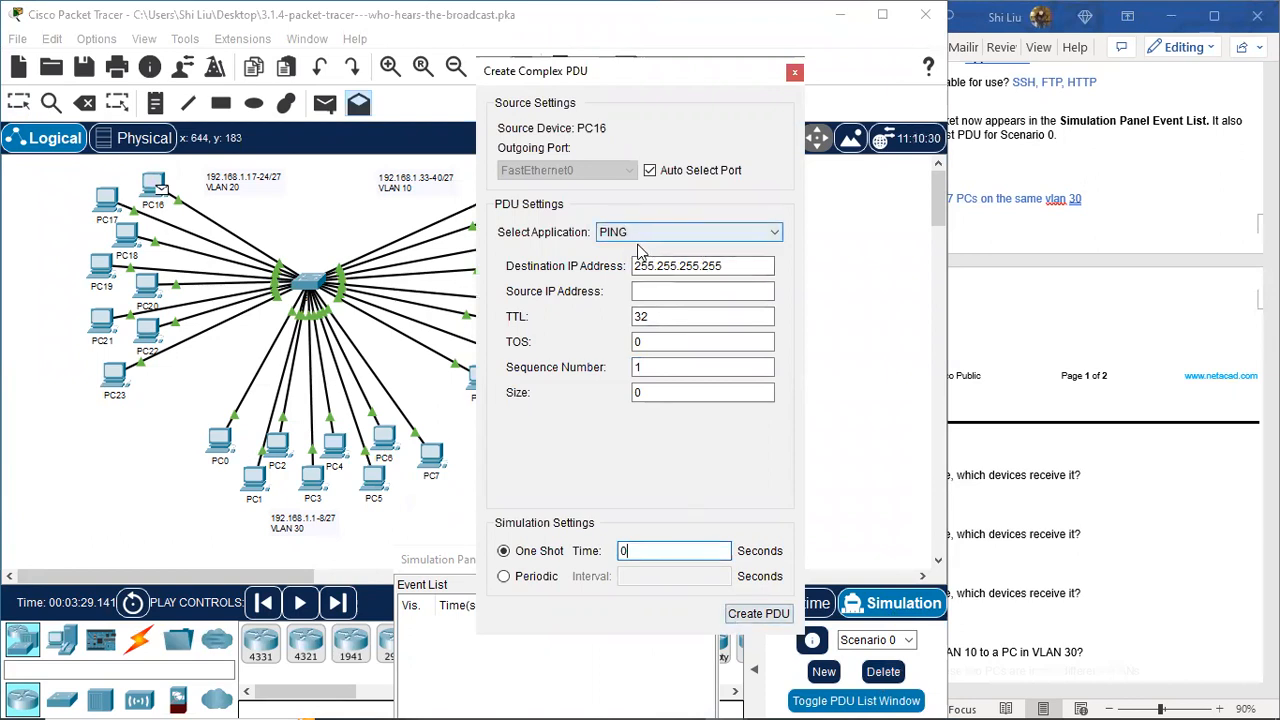
left_click(758, 614)
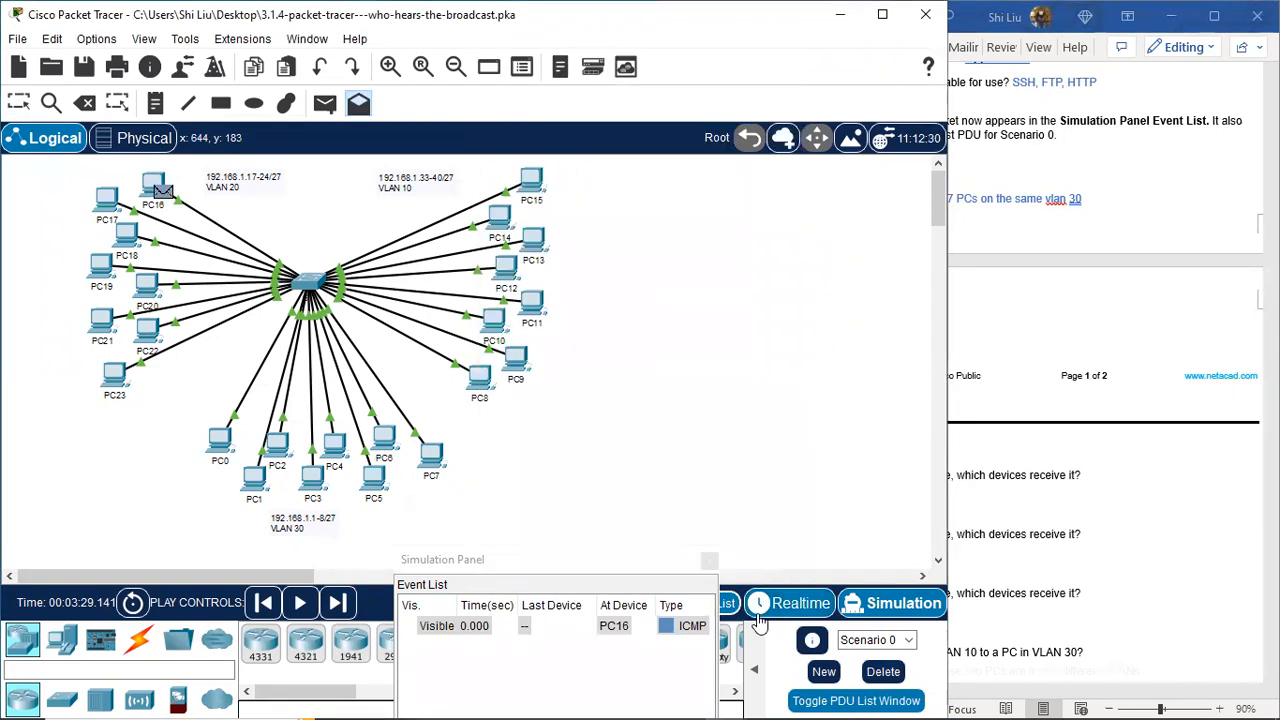
Advance the PC16 broadcast by two simulation events.
left_click(340, 606)
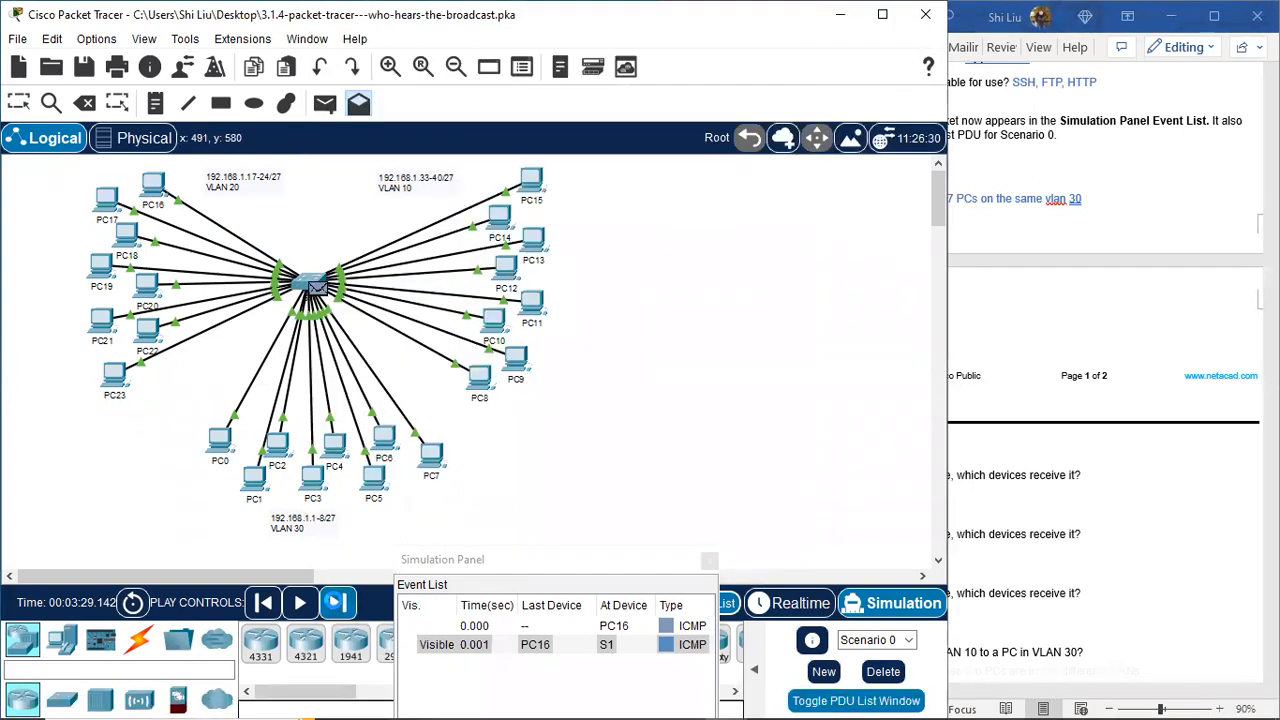
left_click(337, 603)
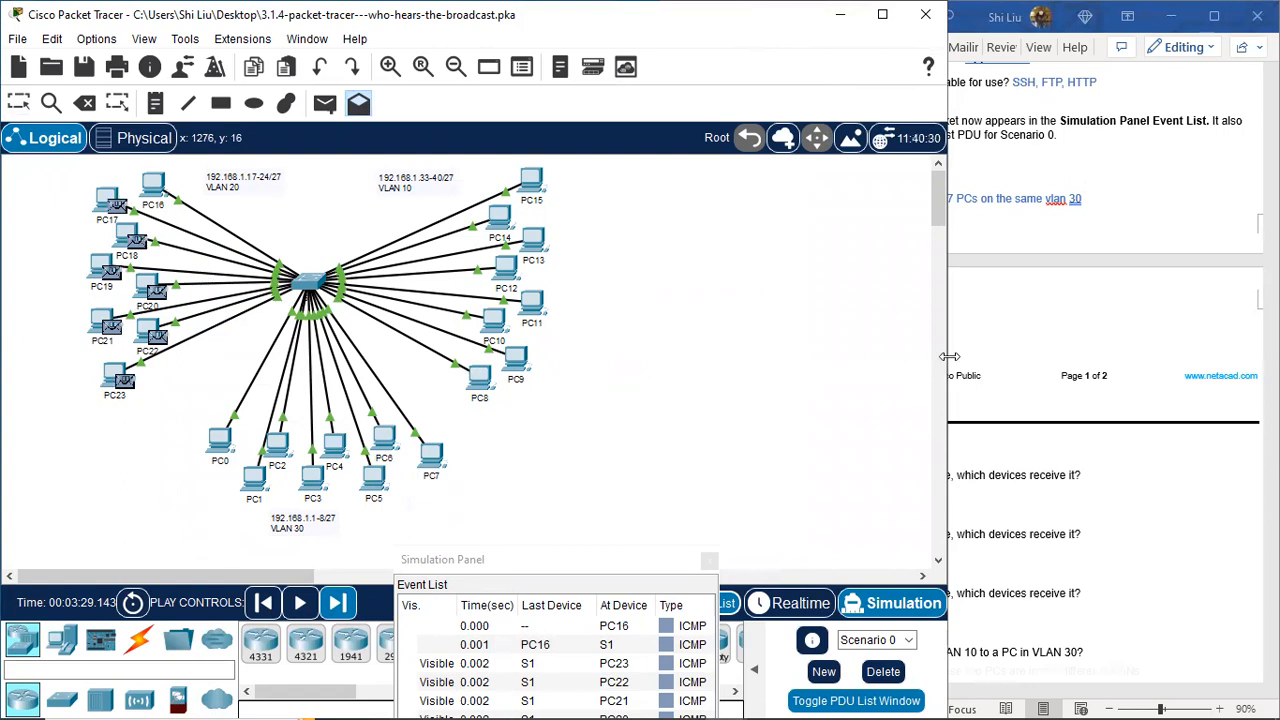
Switch to the lab document in Word, review the Reflection Questions and color the hidden answer to question 1 blue.
left_click(1055, 305)
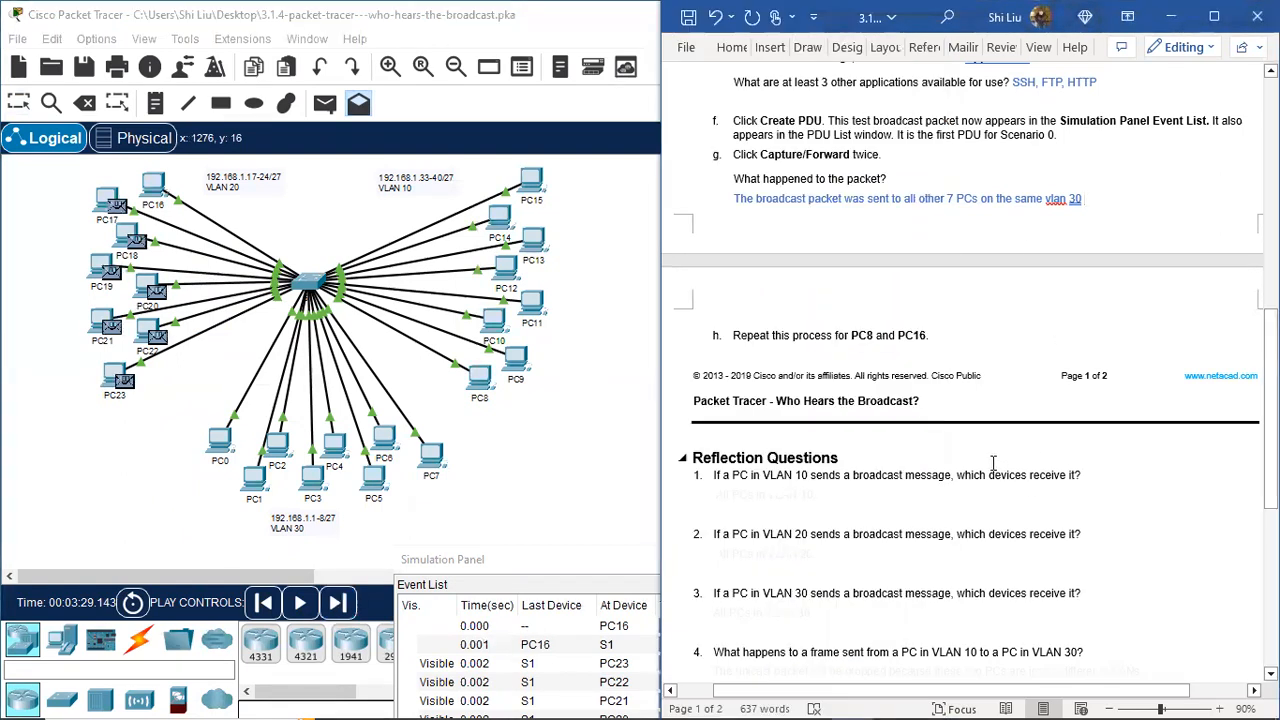
scroll(928, 337, "down", 2)
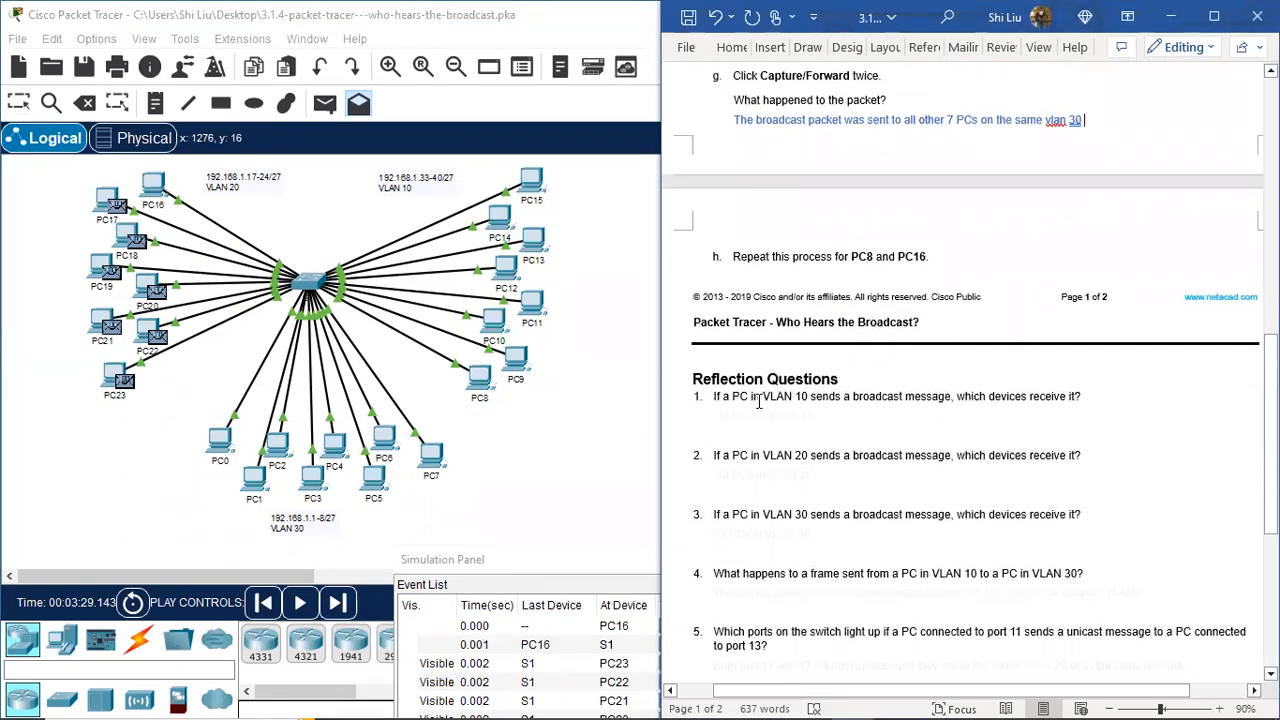
scroll(861, 417, "down", 10)
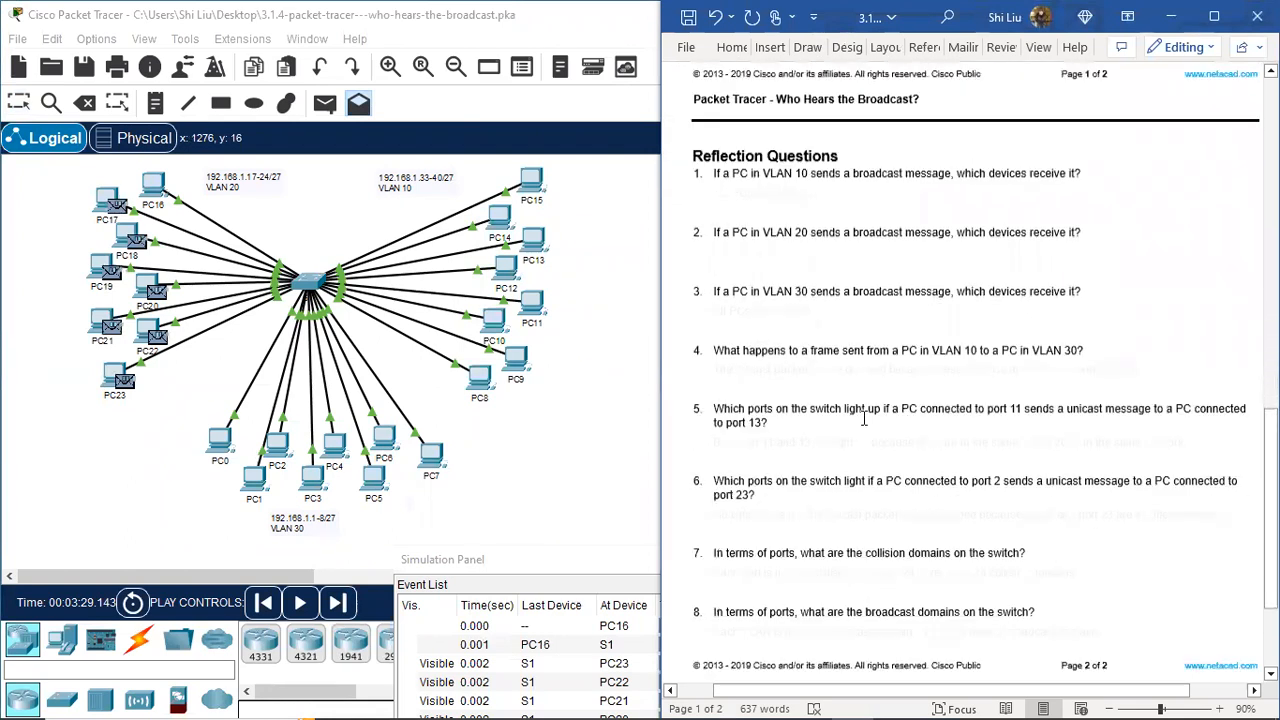
scroll(864, 418, "up", 8)
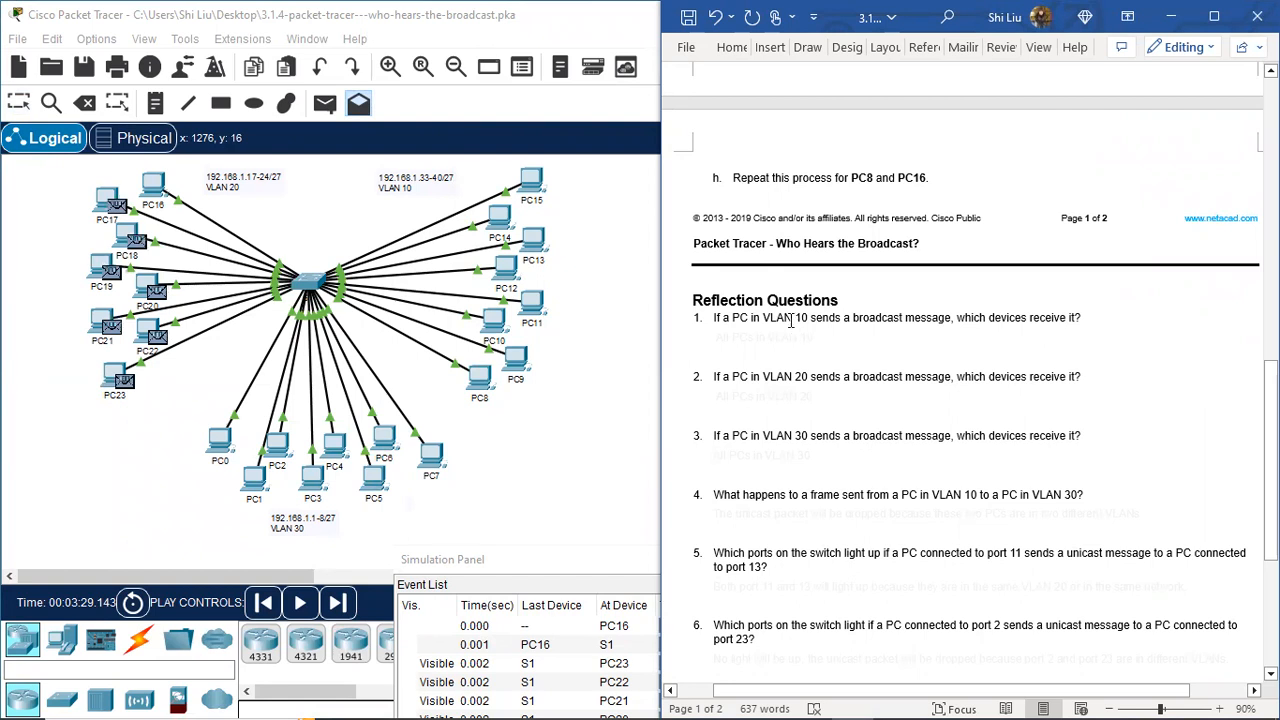
left_click_drag(715, 337, 822, 340)
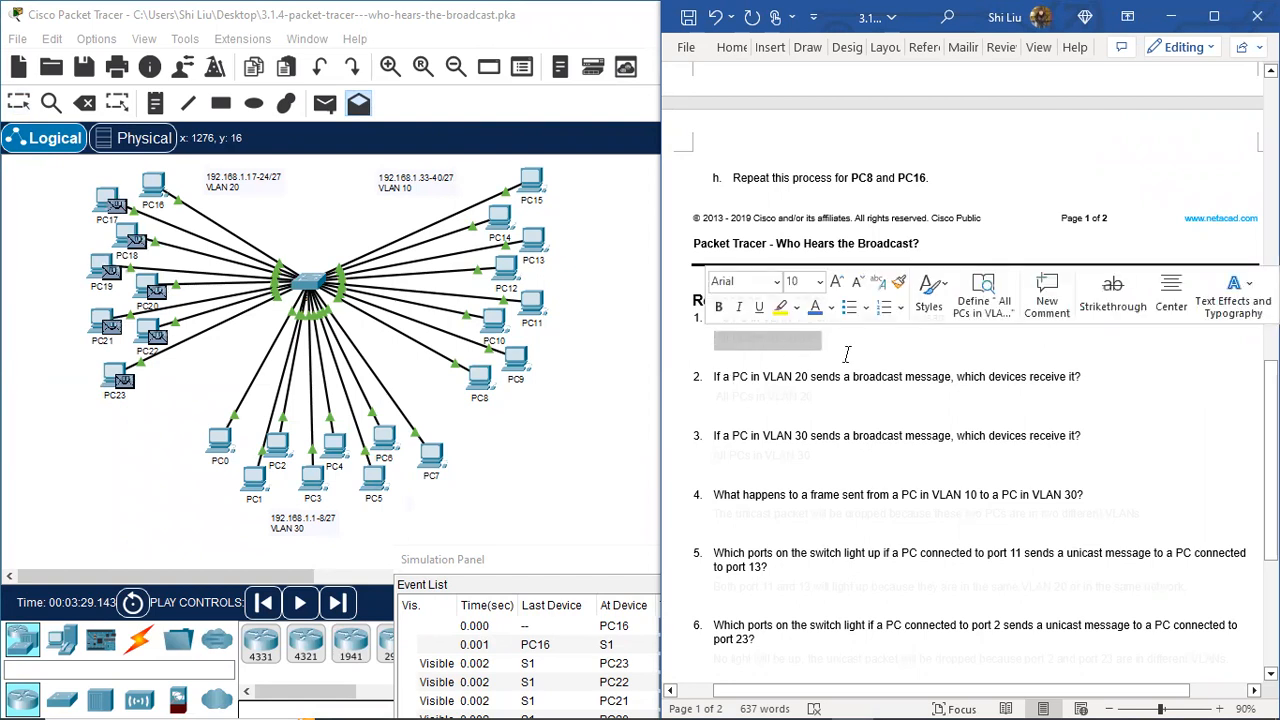
left_click(817, 308)
left_click(913, 379)
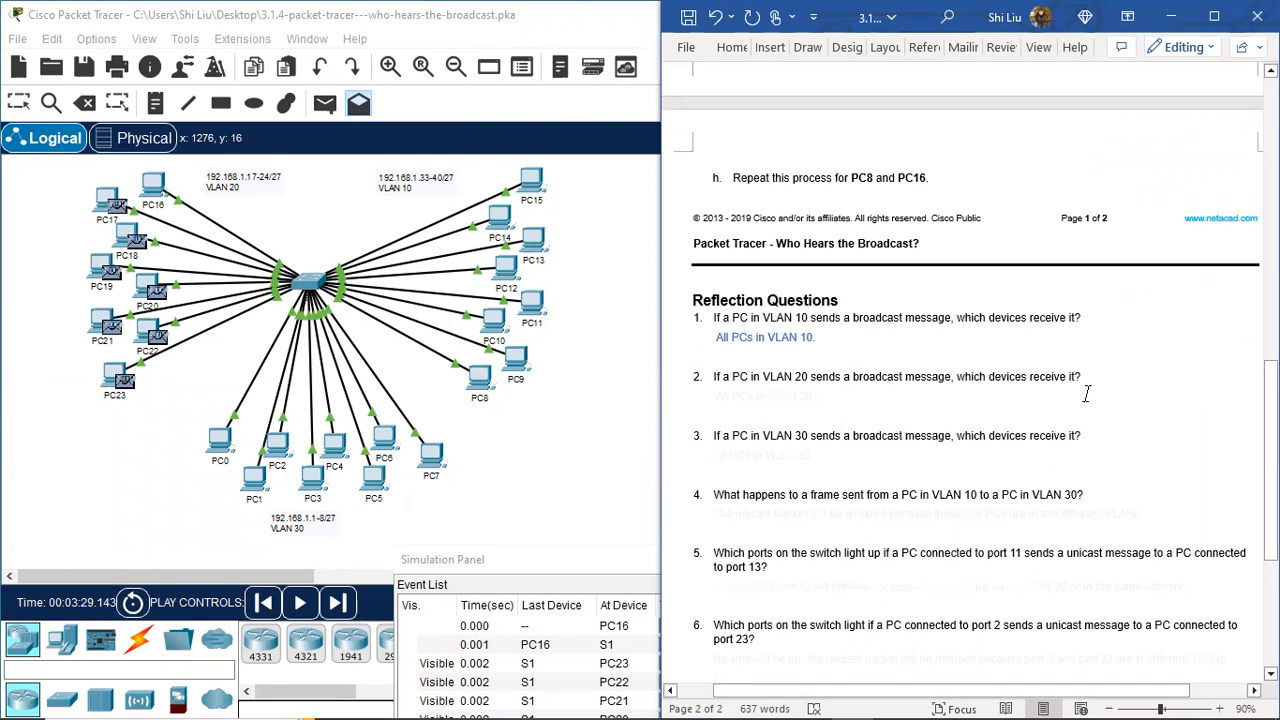
Color the hidden answers to Reflection Questions 2 and 3 blue.
left_click_drag(715, 395, 862, 415)
left_click(808, 377)
scroll(802, 436, "down", 1)
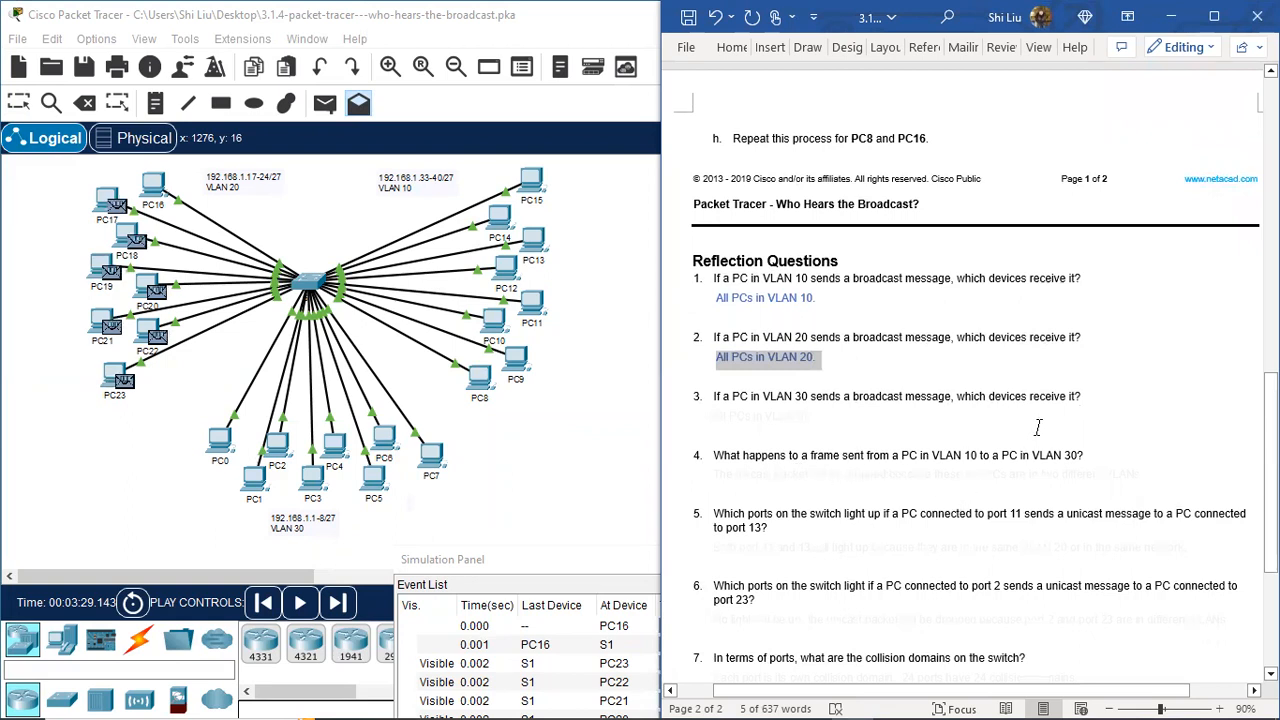
left_click(715, 414)
left_click_drag(730, 421, 842, 424)
left_click(808, 395)
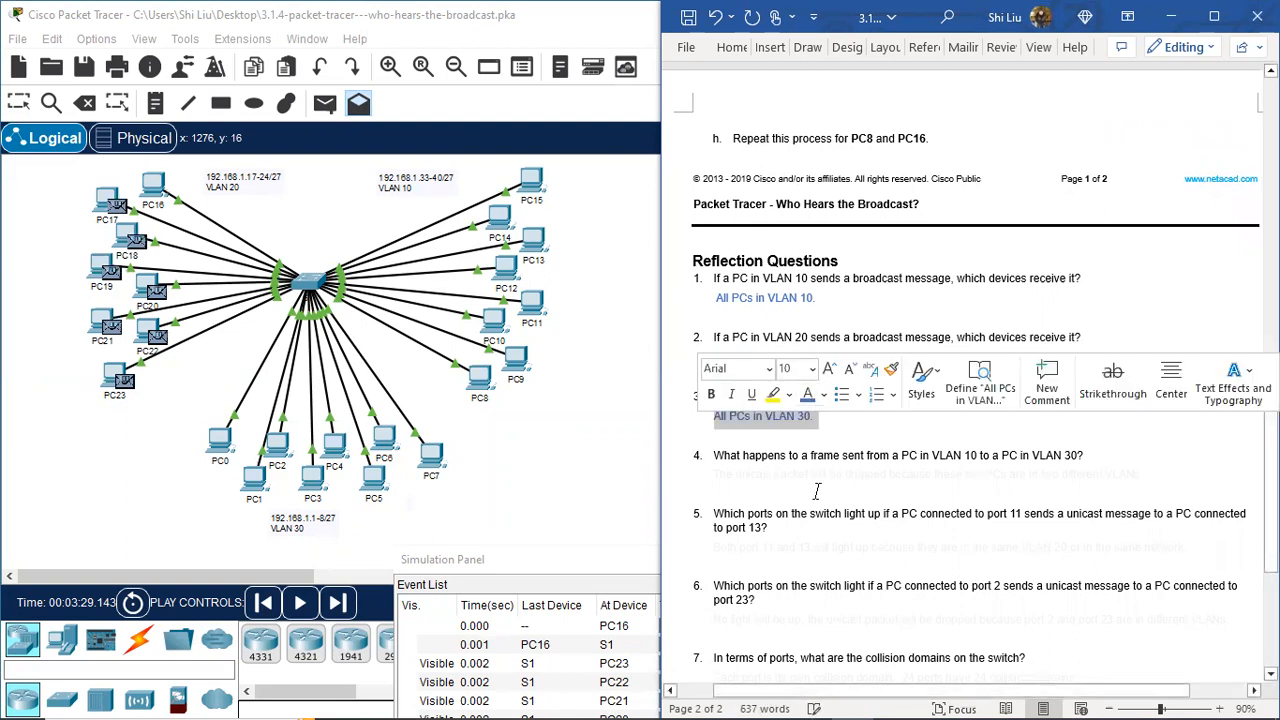
left_click(1075, 443)
scroll(927, 316, "down", 2)
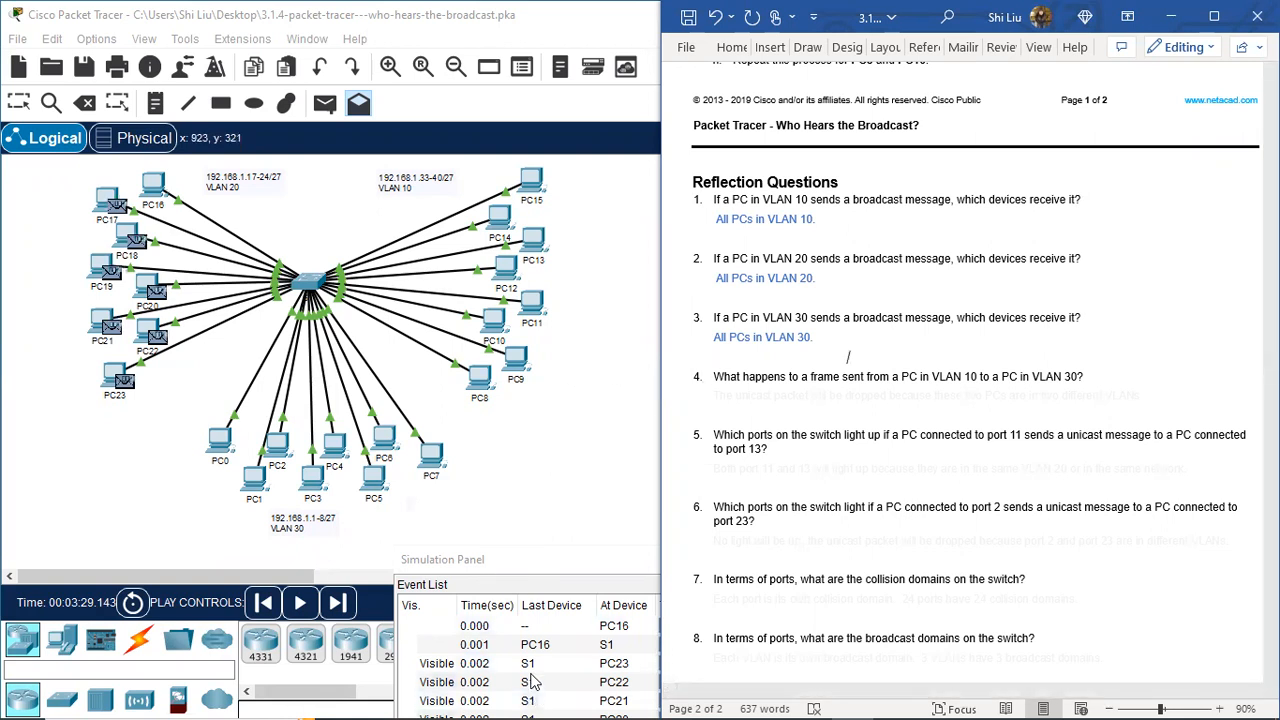
Switch to Packet Tracer and delete Scenario 0 to clear the PC16 broadcast.
left_click(578, 583)
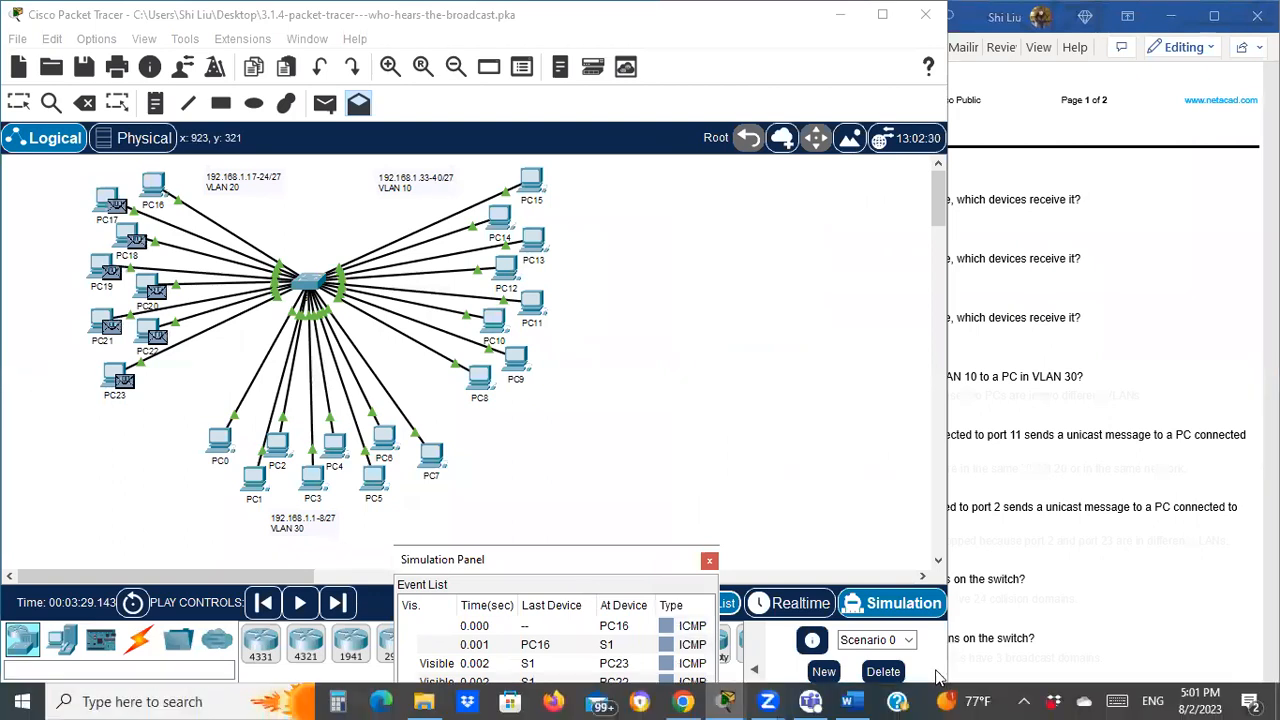
left_click(883, 672)
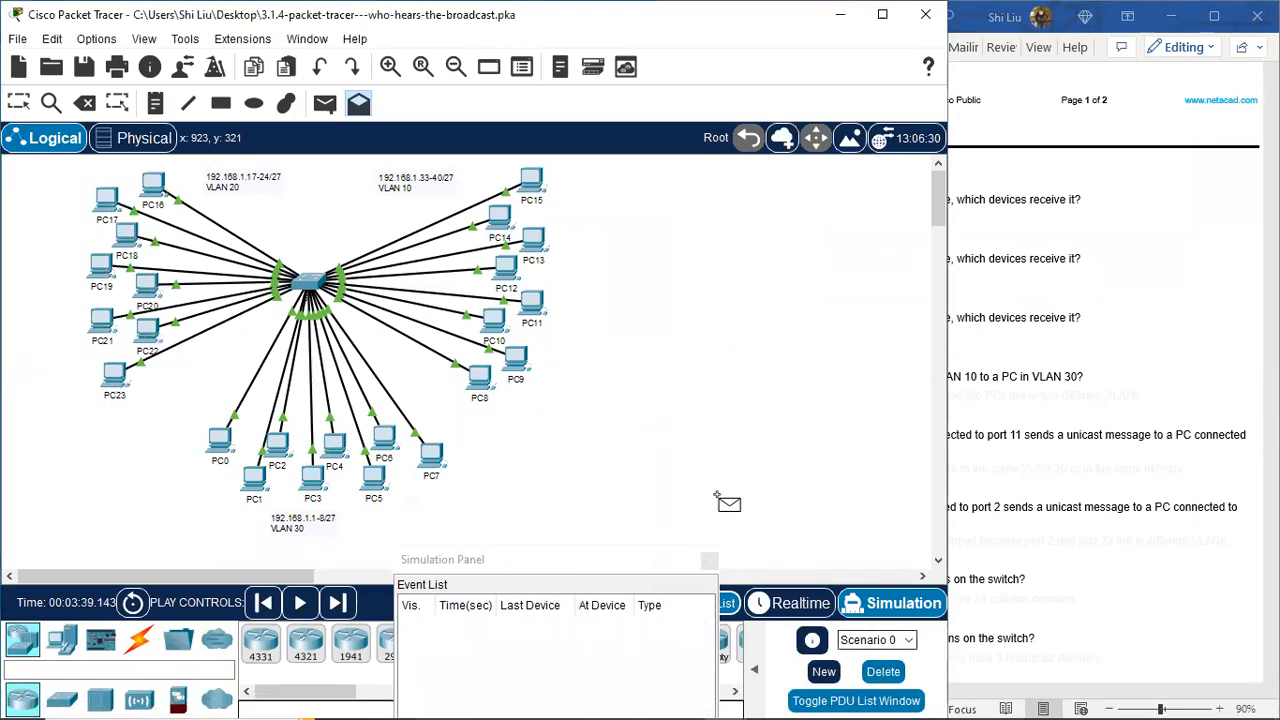
Add a simple PDU from PC15 in VLAN 10 to PC7 in VLAN 30 and advance the simulation.
left_click(356, 112)
left_click(326, 107)
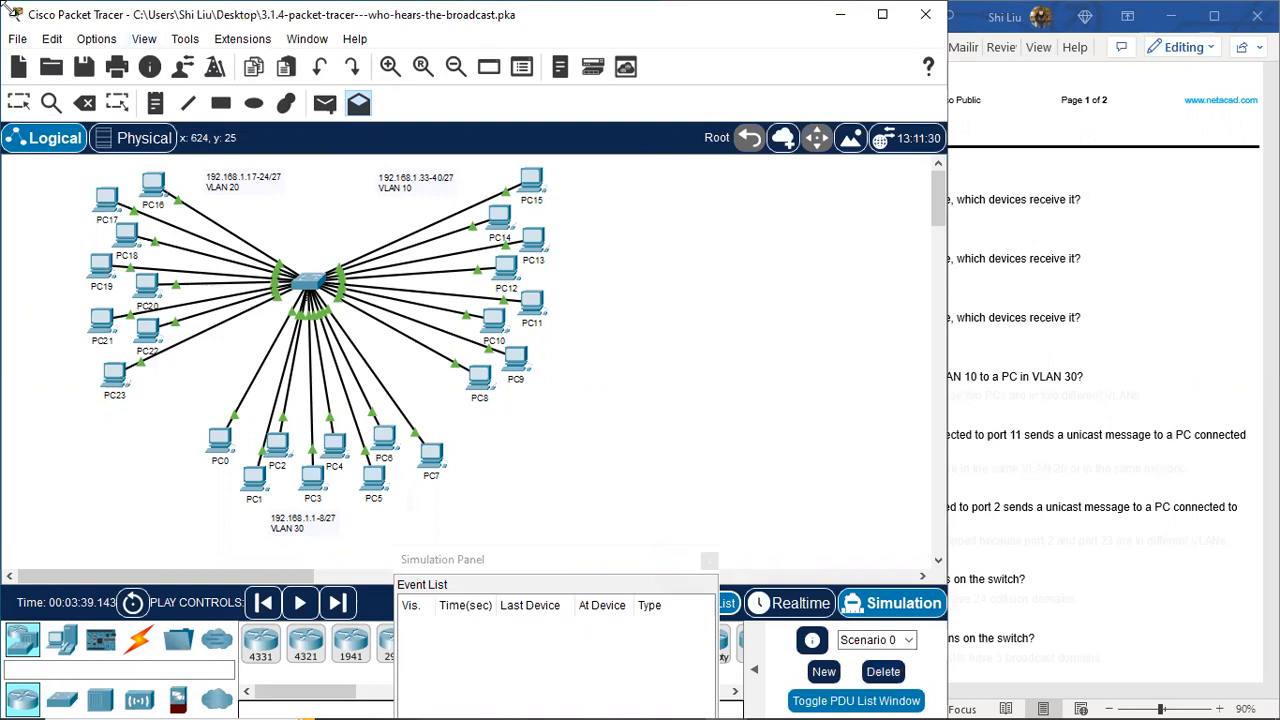
left_click(18, 108)
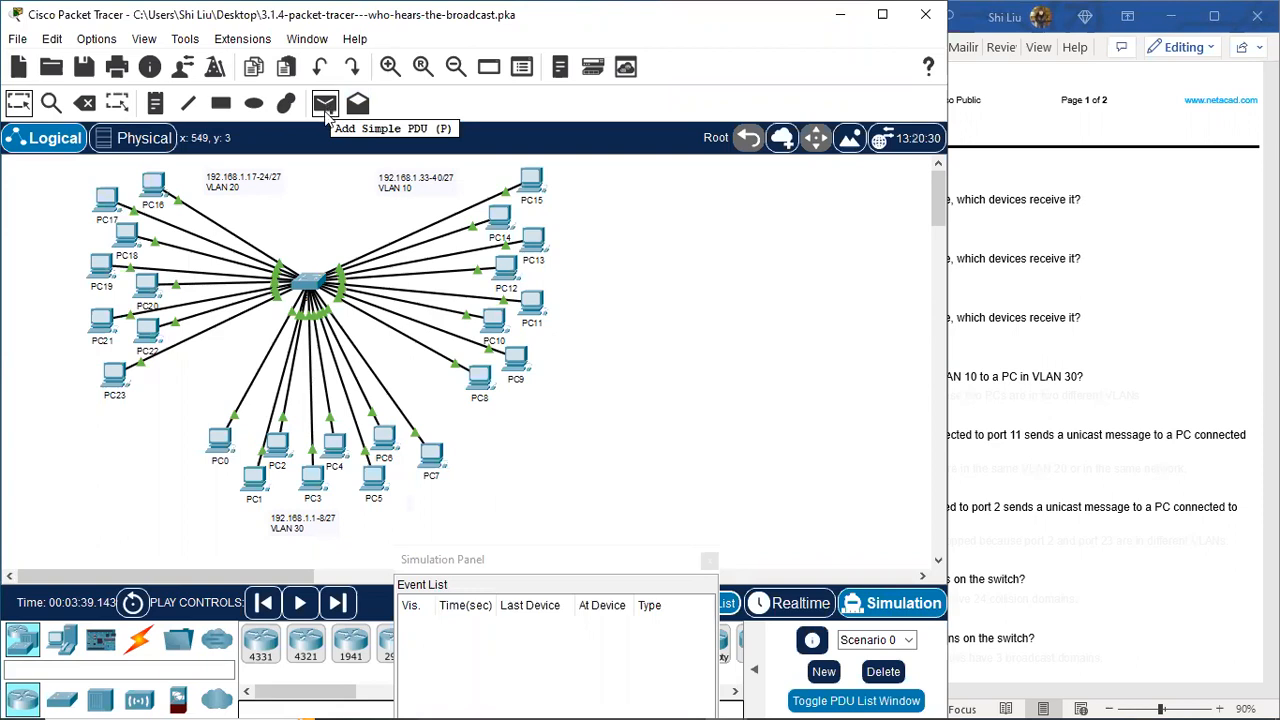
left_click(325, 110)
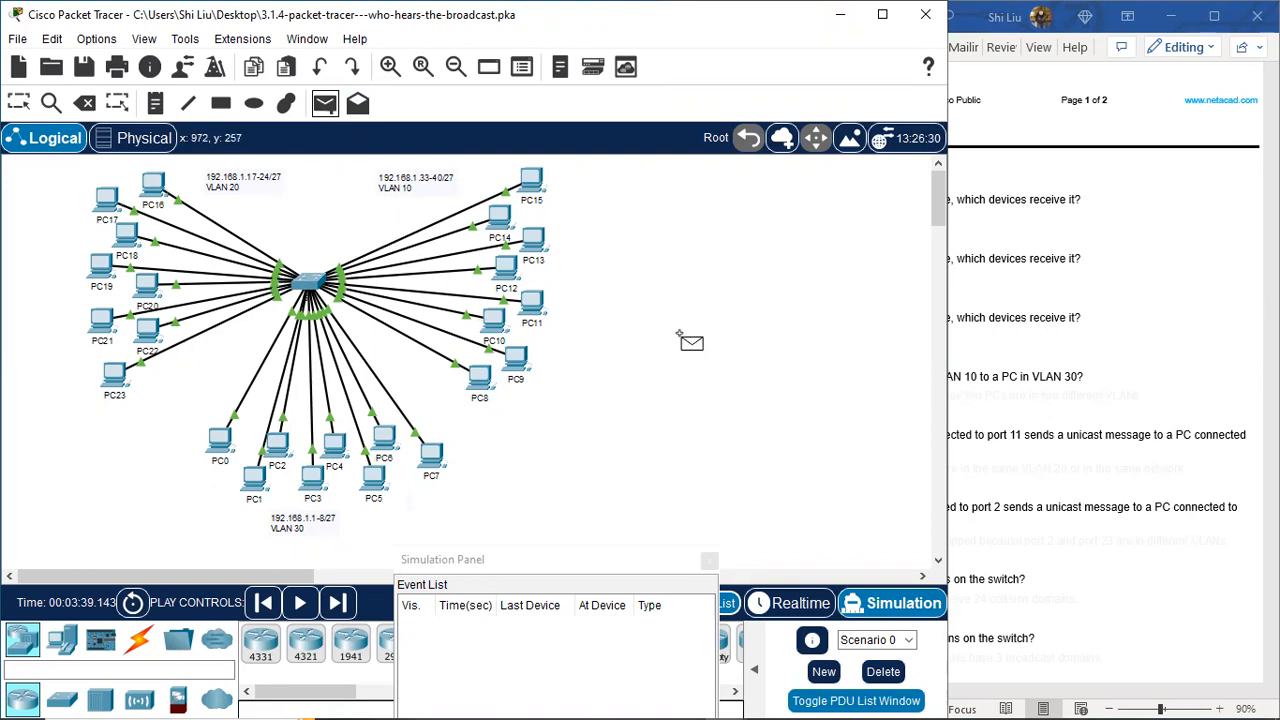
left_click(545, 192)
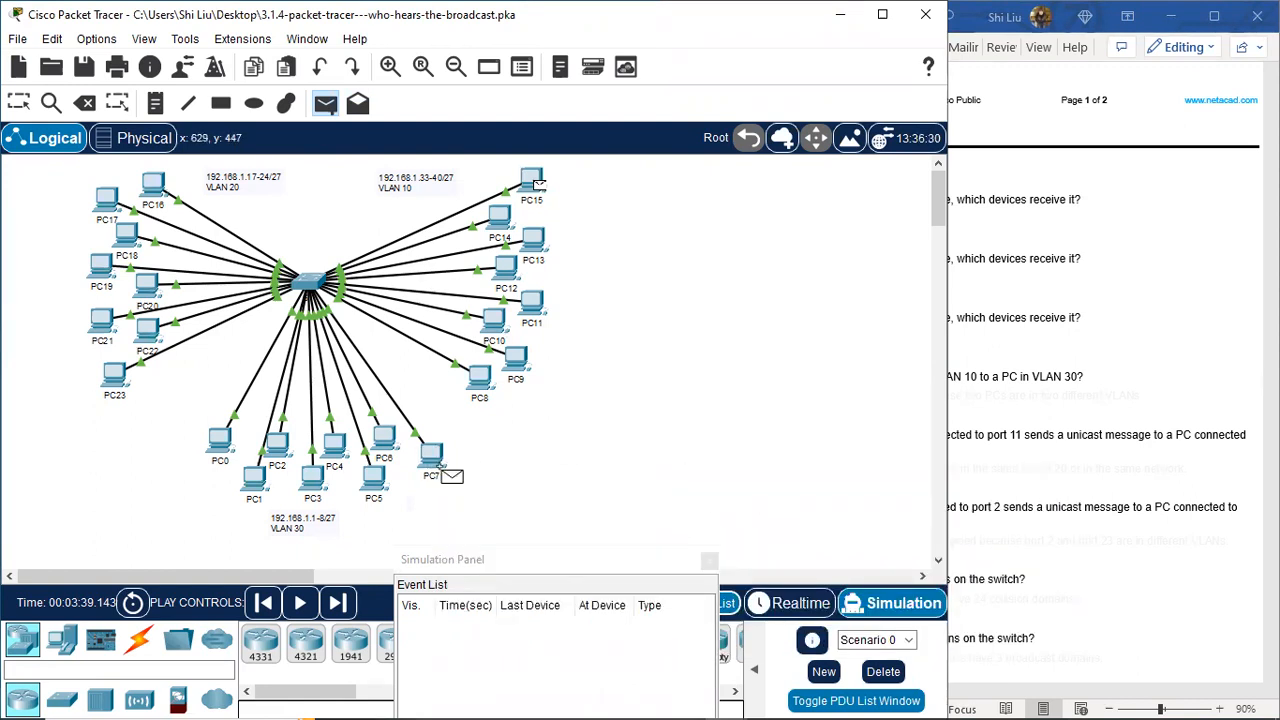
left_click(433, 455)
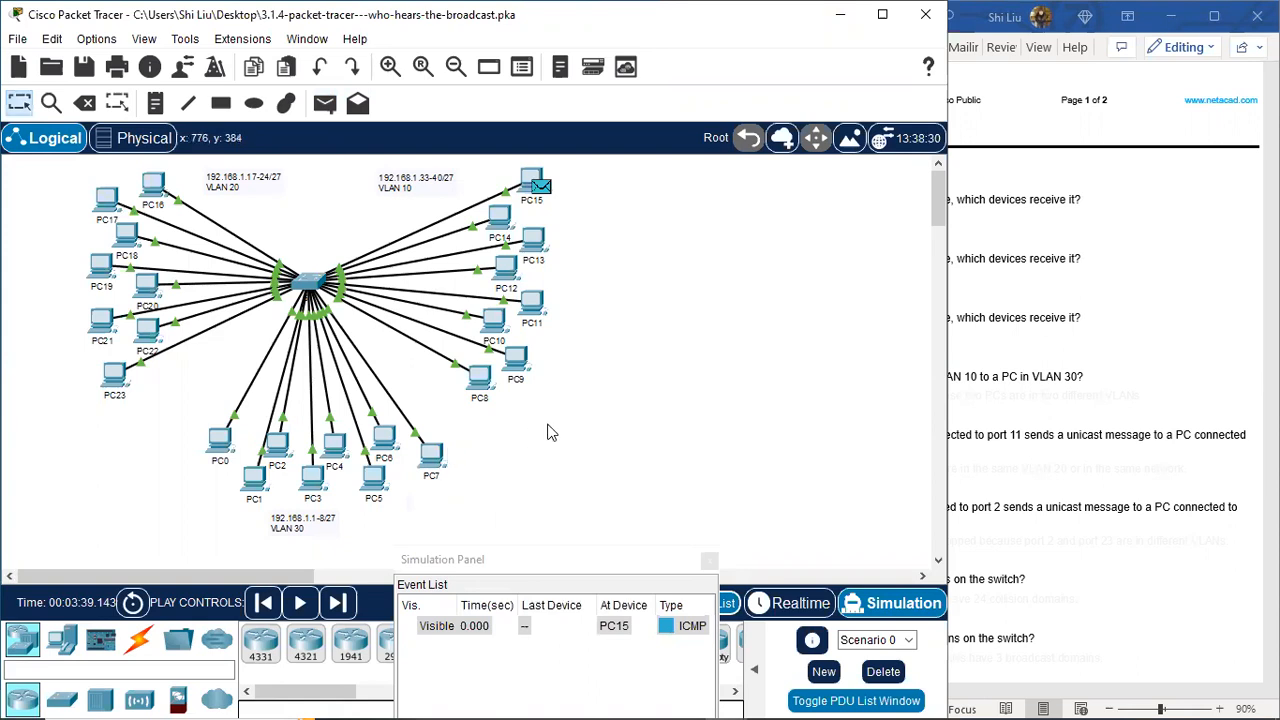
left_click(337, 605)
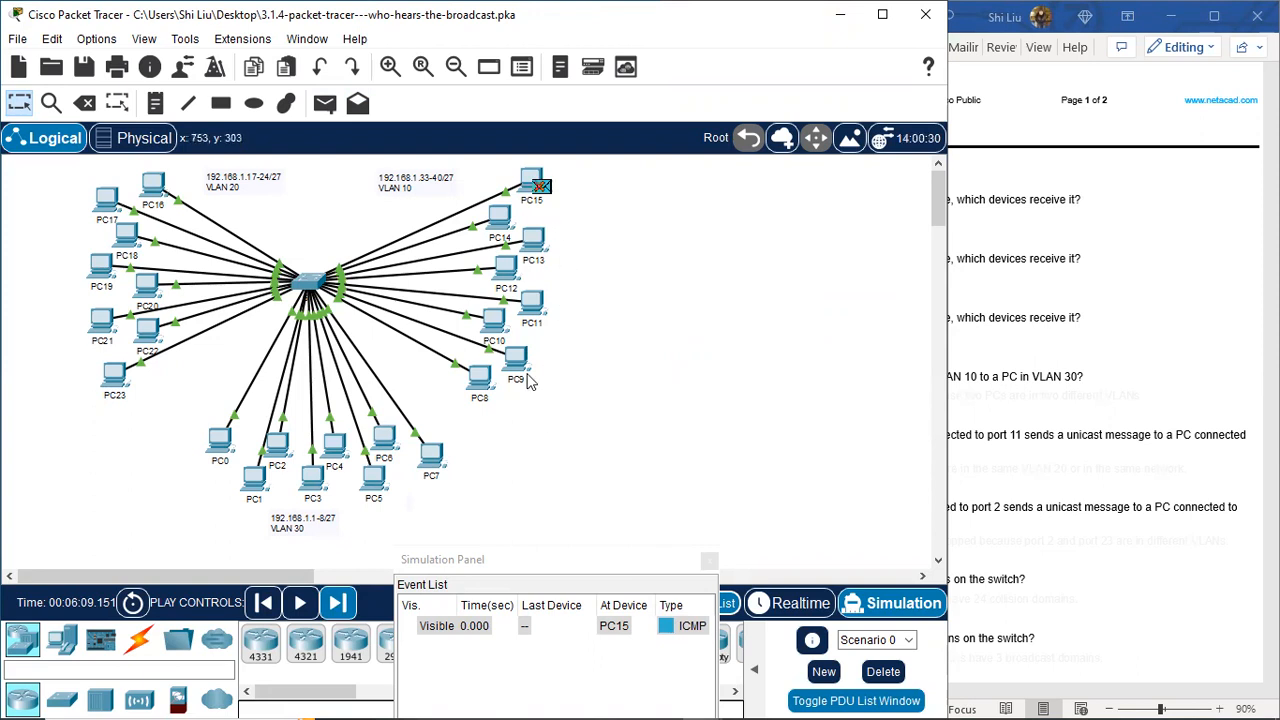
Switch to the lab document in Word and color the hidden answer to Reflection Question 4 blue.
left_click(1136, 295)
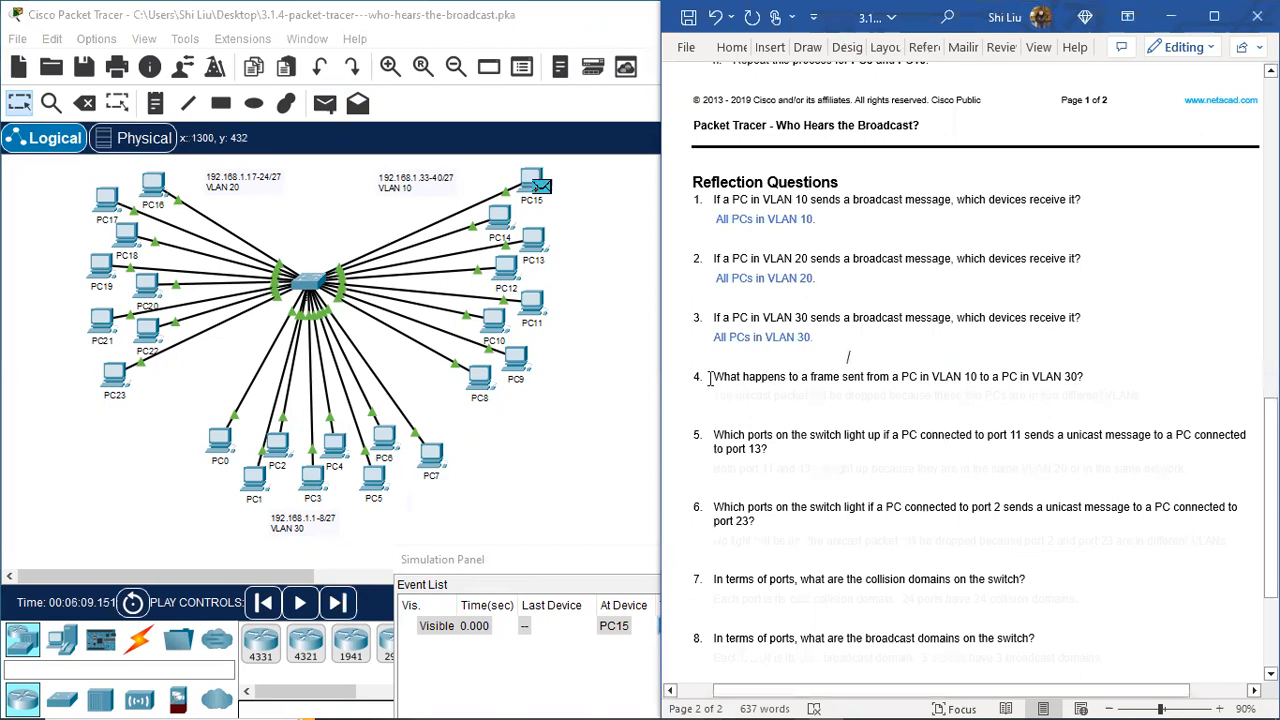
left_click_drag(720, 397, 1152, 398)
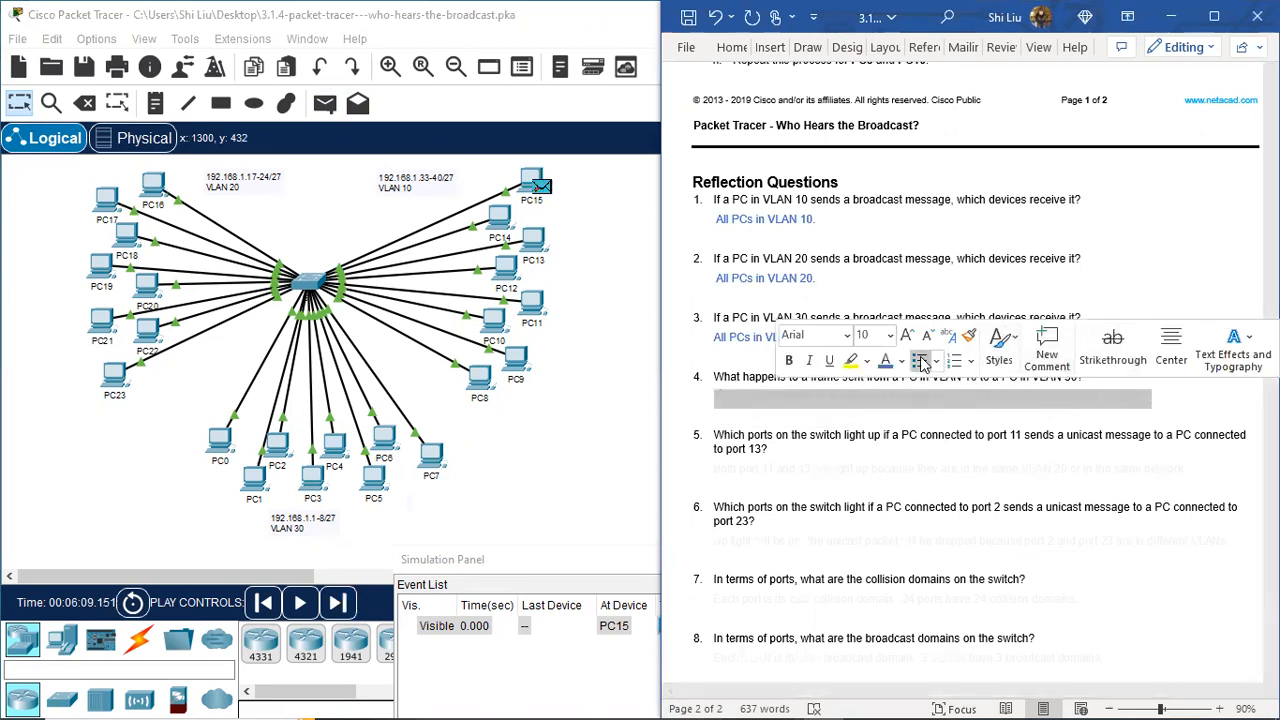
left_click(920, 362)
left_click(789, 434)
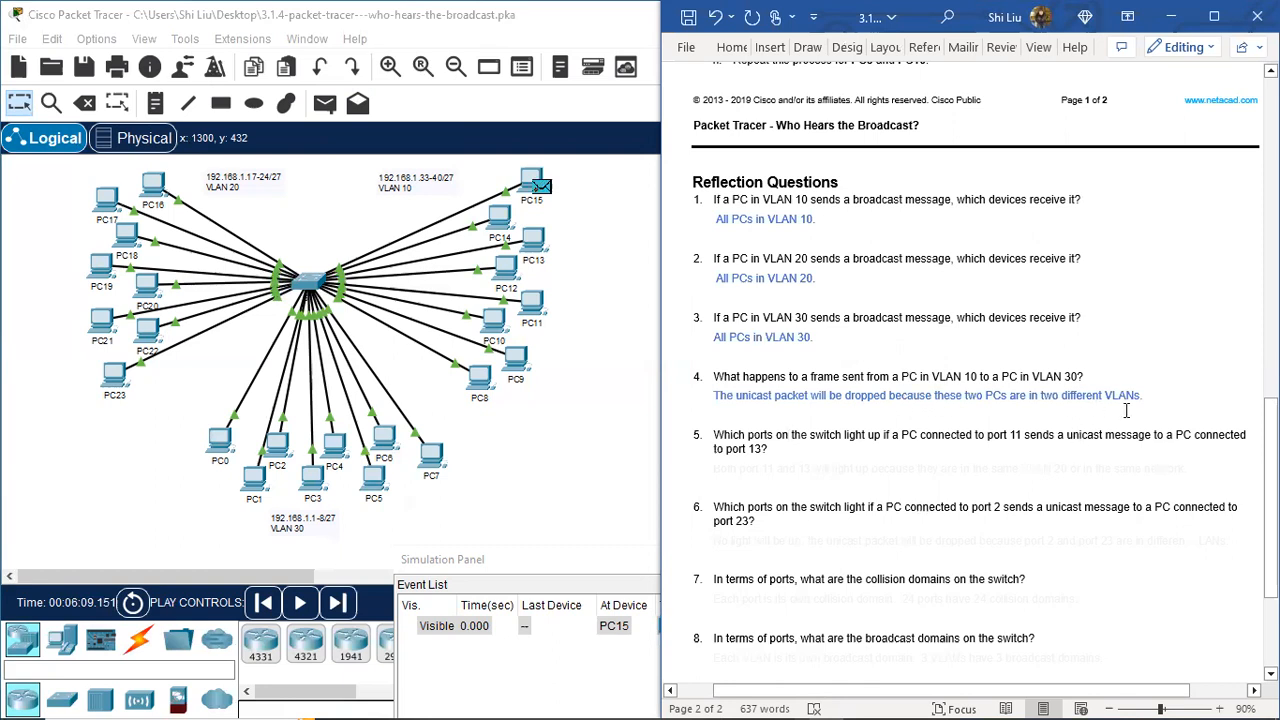
Switch to Packet Tracer and check the VLAN assignments of ports 11 and 13 on the central switch for Reflection Question 5.
scroll(1126, 410, "down", 2)
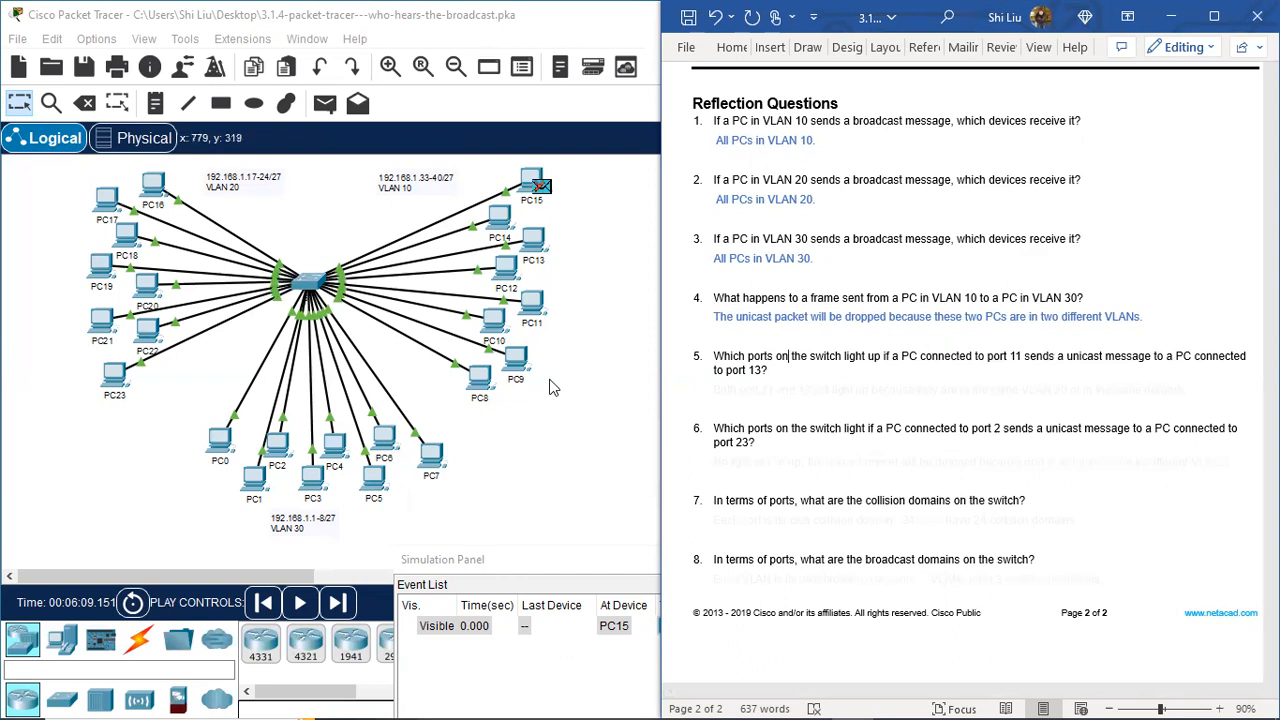
left_click(538, 452)
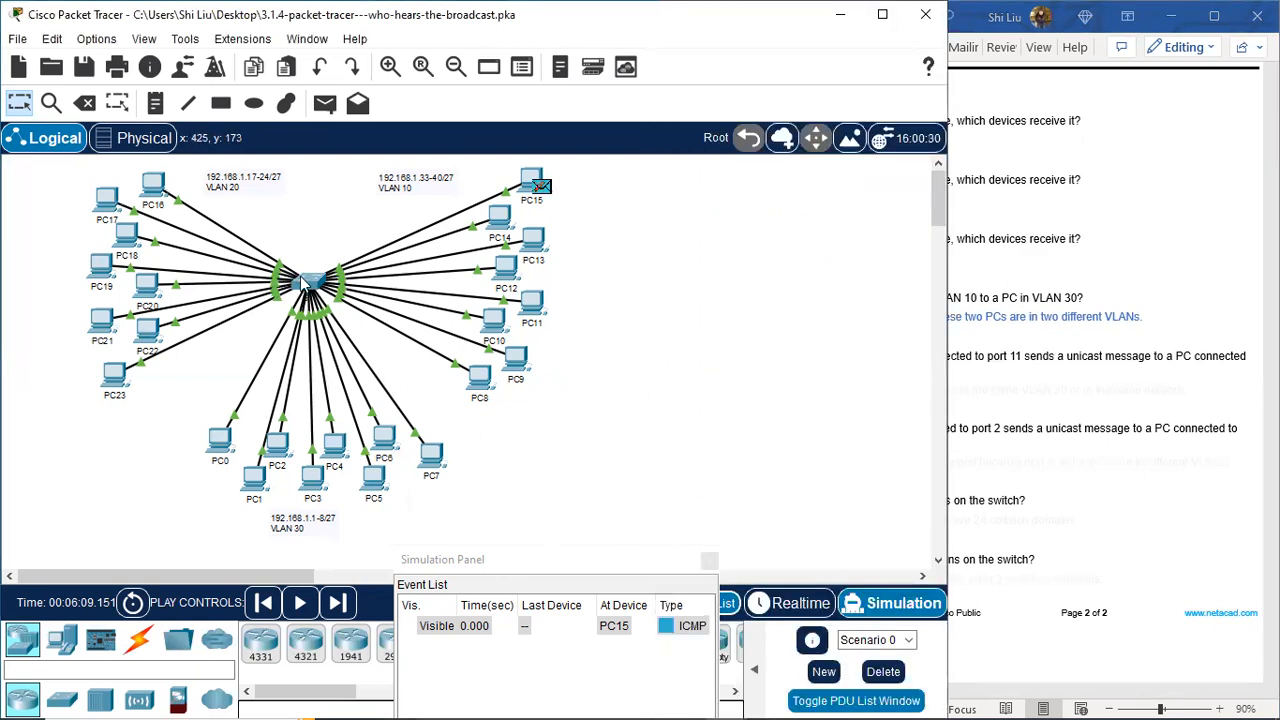
mouse_move(300, 283)
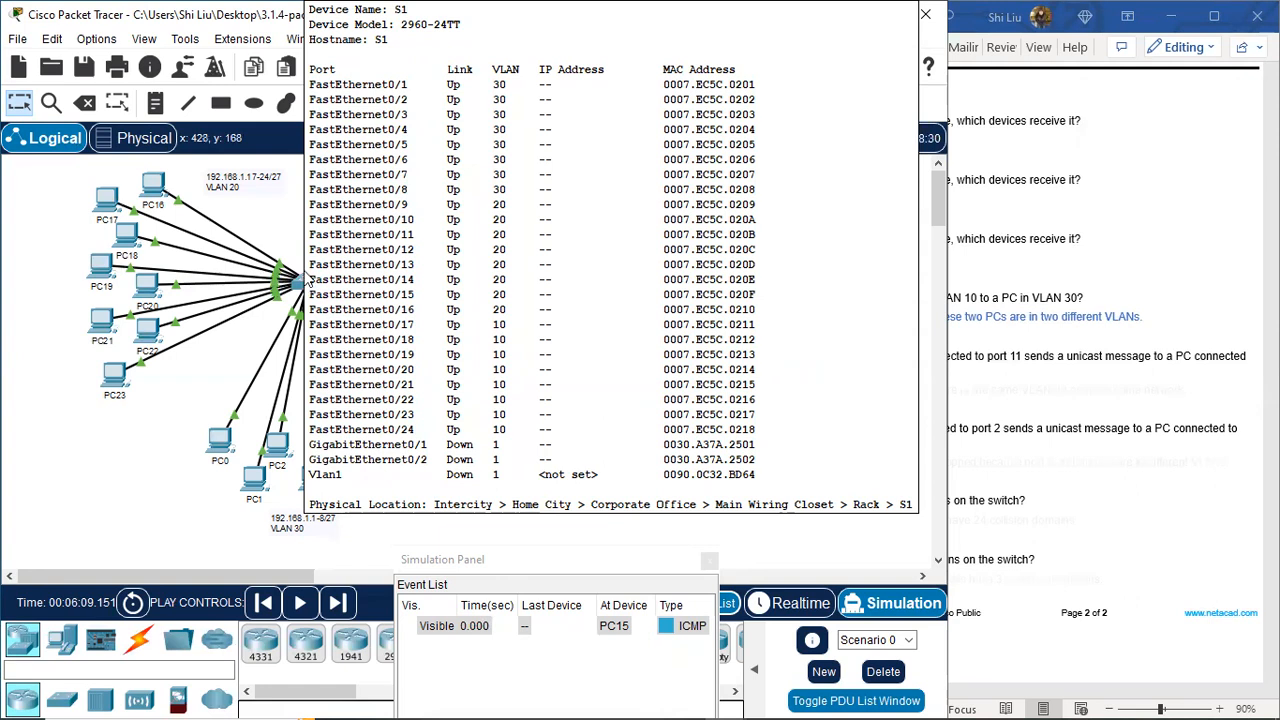
Return to the lab document in Word and color the hidden answer to Reflection Question 5 blue.
left_click(1188, 257)
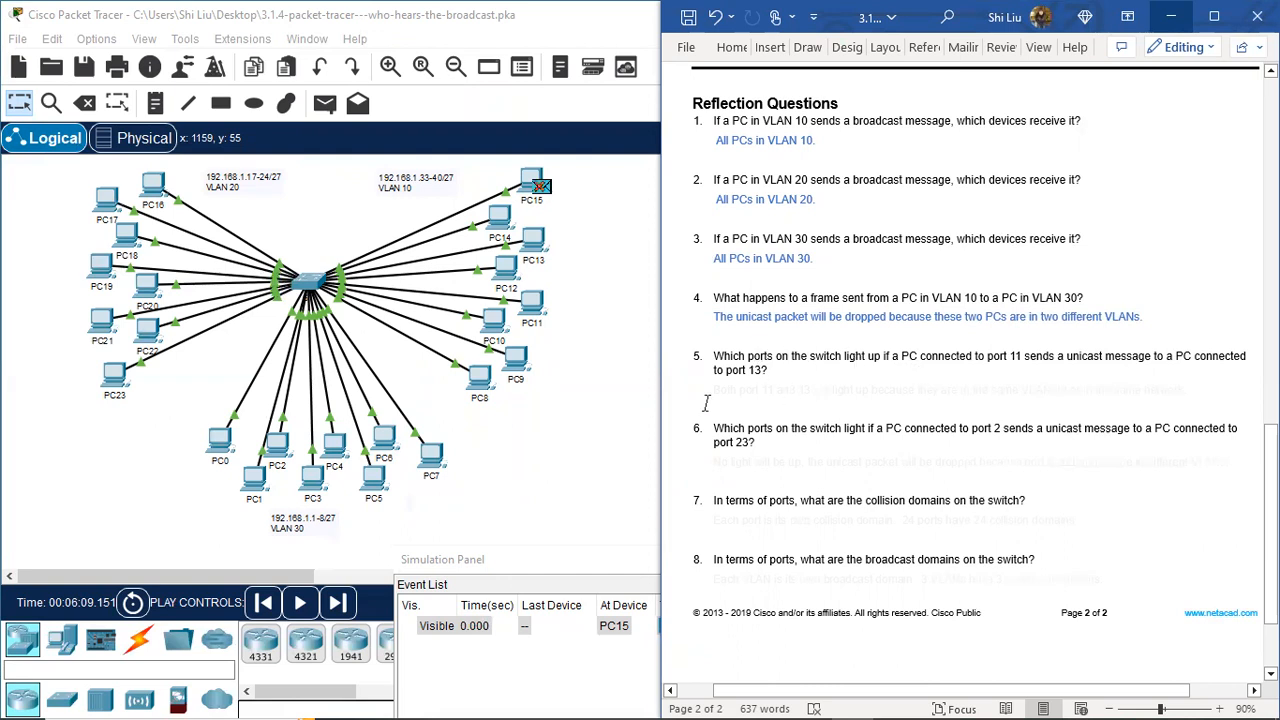
left_click_drag(714, 388, 1212, 396)
left_click(885, 362)
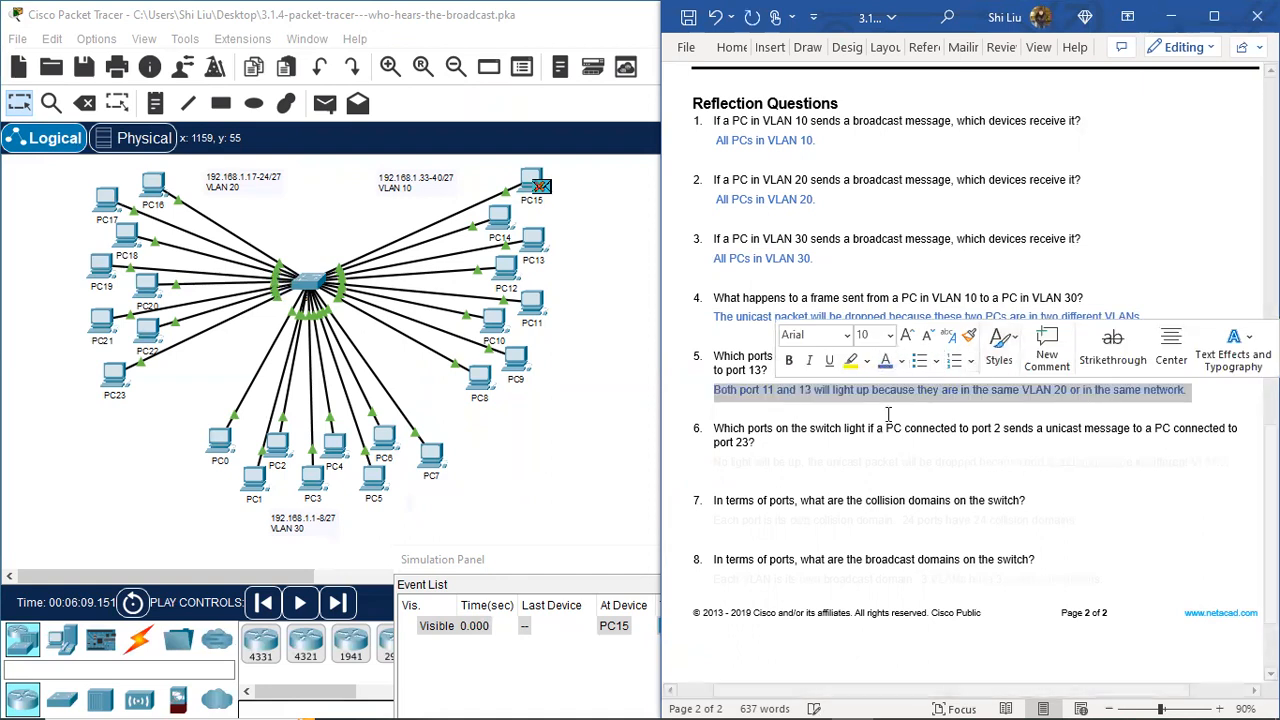
left_click(940, 433)
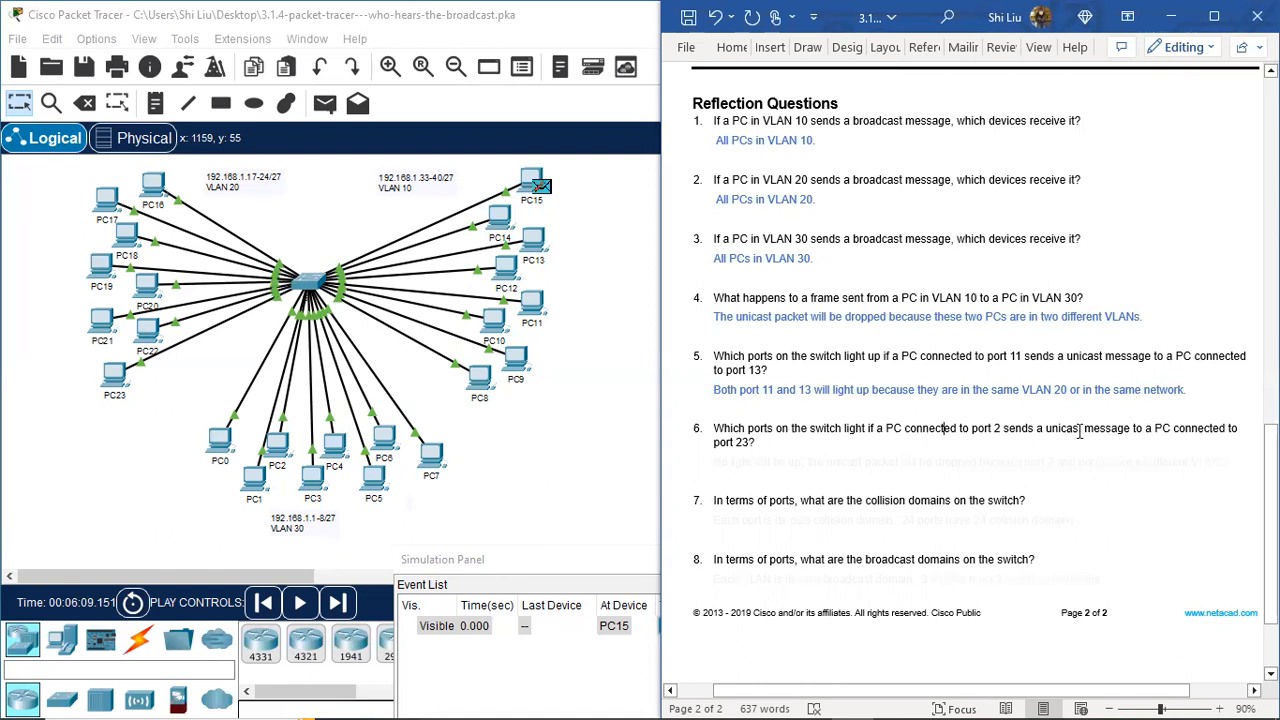
Switch to Packet Tracer and check the VLAN assignments of ports 2 and 23 on the central switch for Reflection Question 6.
scroll(830, 423, "down", 1)
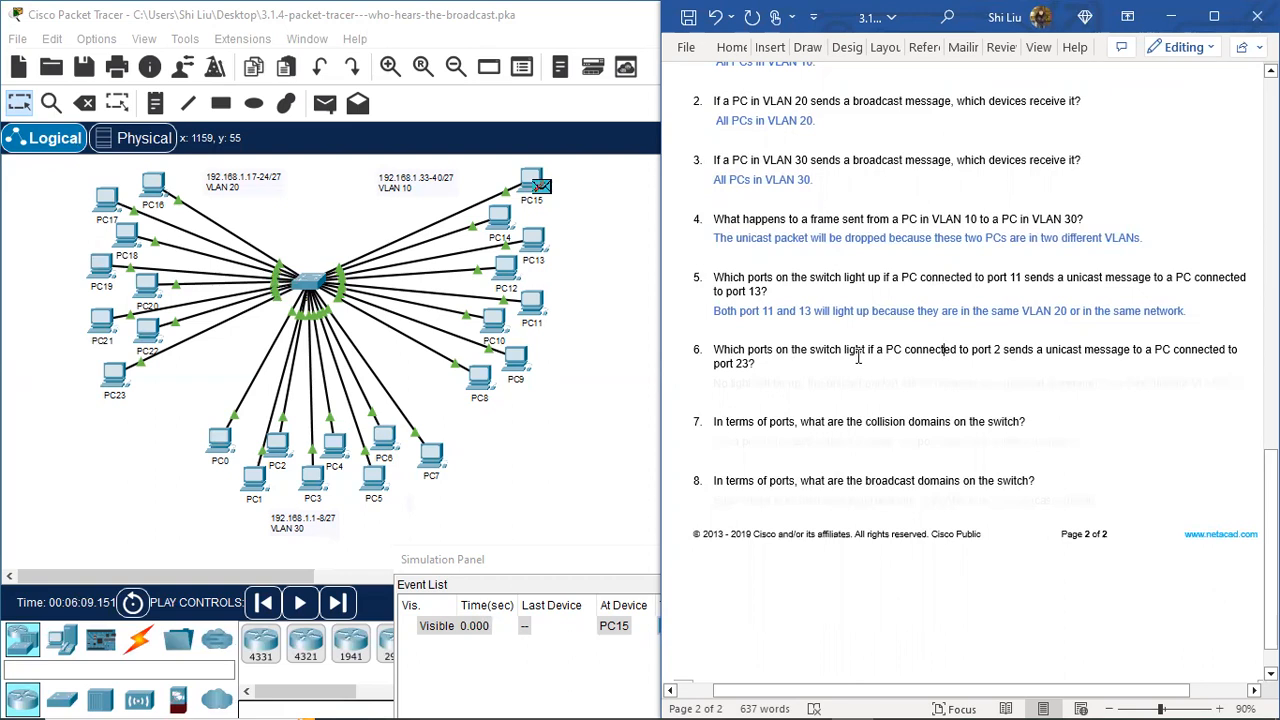
left_click(540, 470)
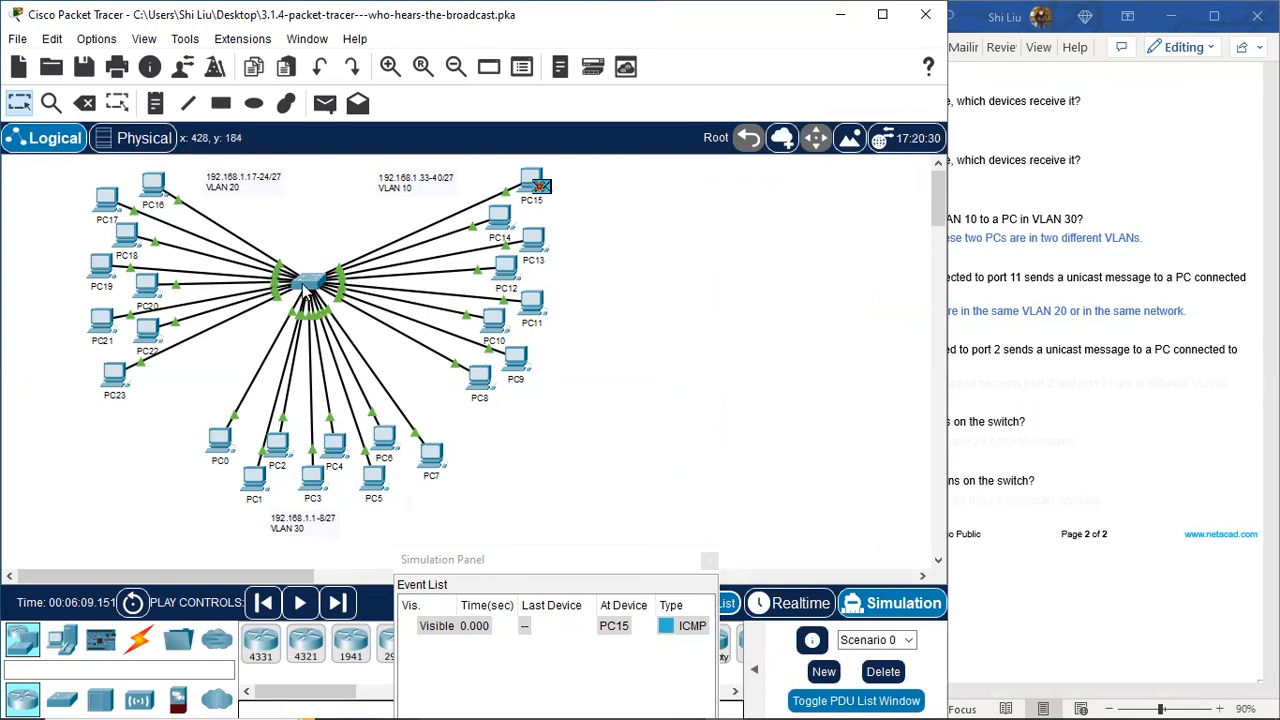
mouse_move(306, 293)
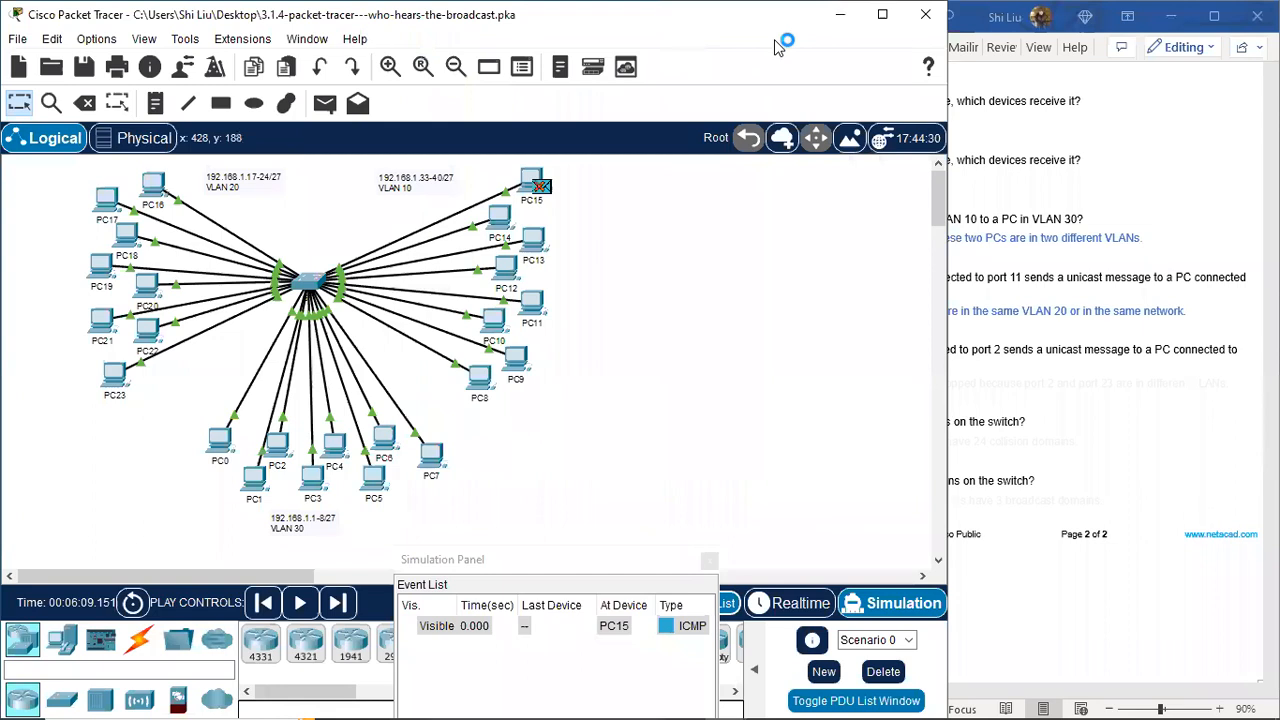
Return to the lab document in Word and color the hidden answer to Reflection Question 6 blue.
left_click(945, 98)
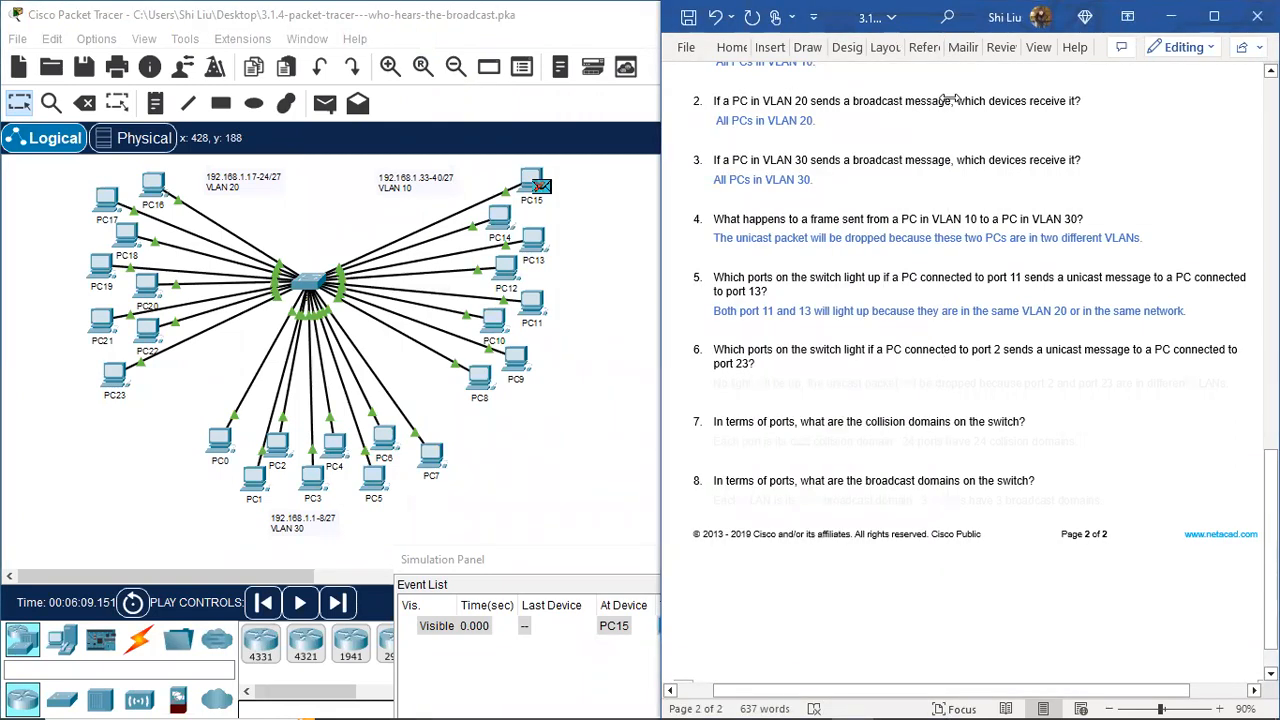
left_click(757, 389)
left_click_drag(712, 382, 1230, 393)
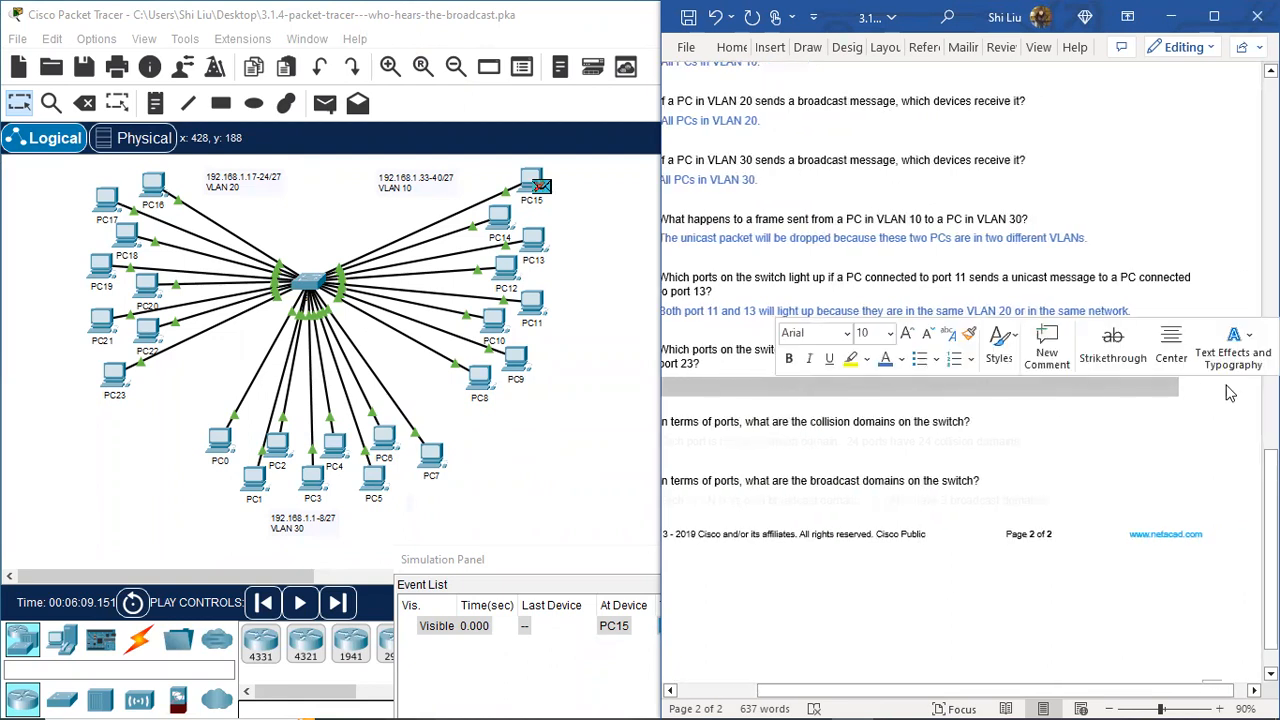
left_click(885, 358)
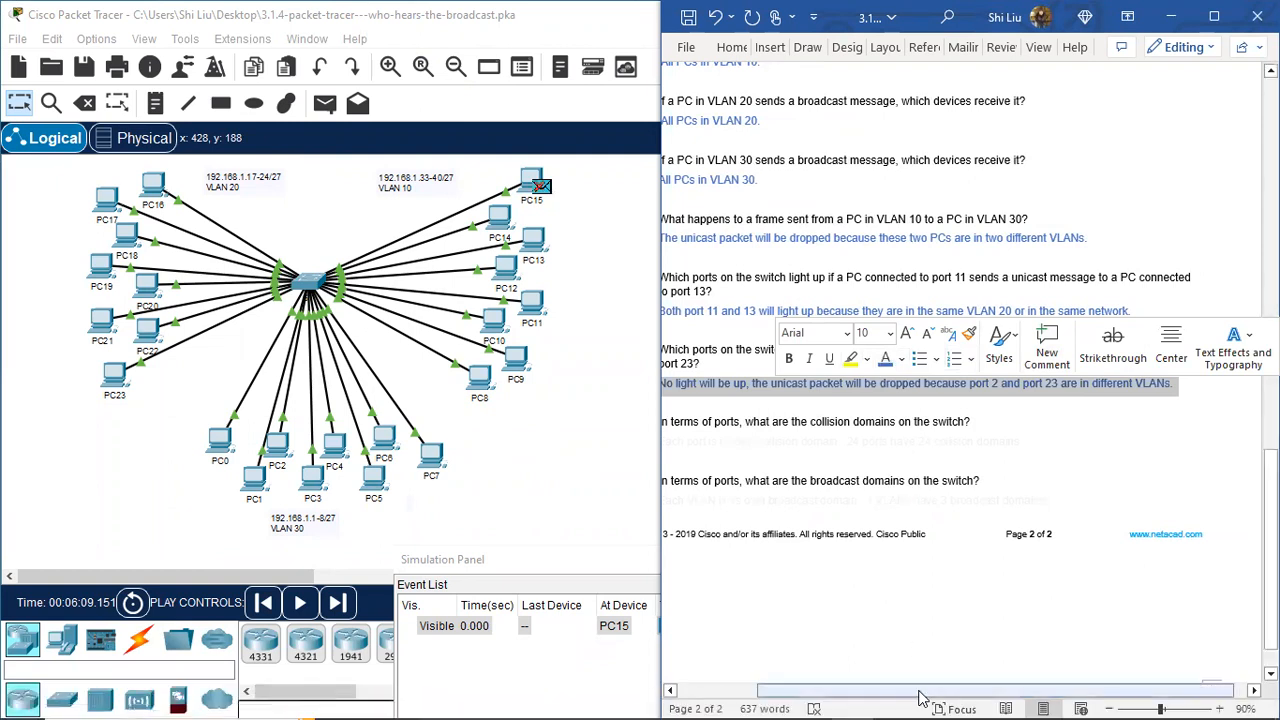
left_click_drag(917, 691, 879, 691)
left_click(914, 588)
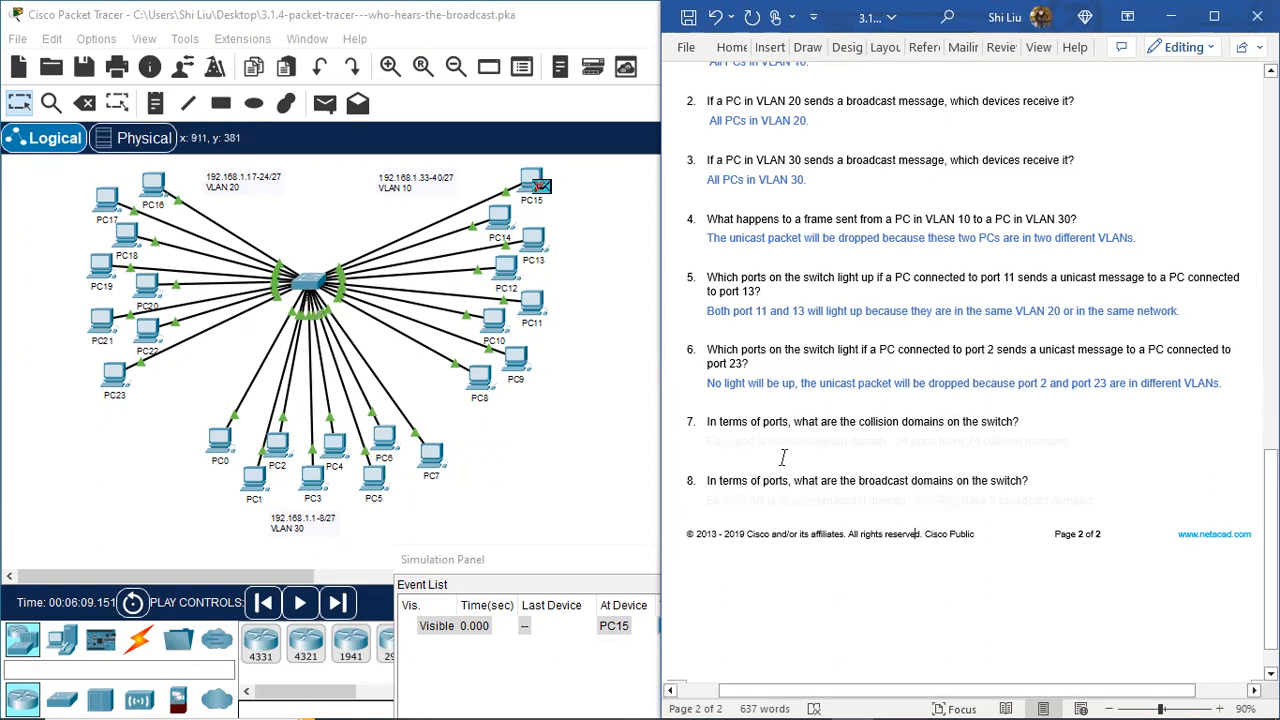
Color the hidden answer to Reflection Question 7 blue and go back to the beginning of the lab document.
left_click_drag(706, 441, 1104, 440)
left_click(885, 407)
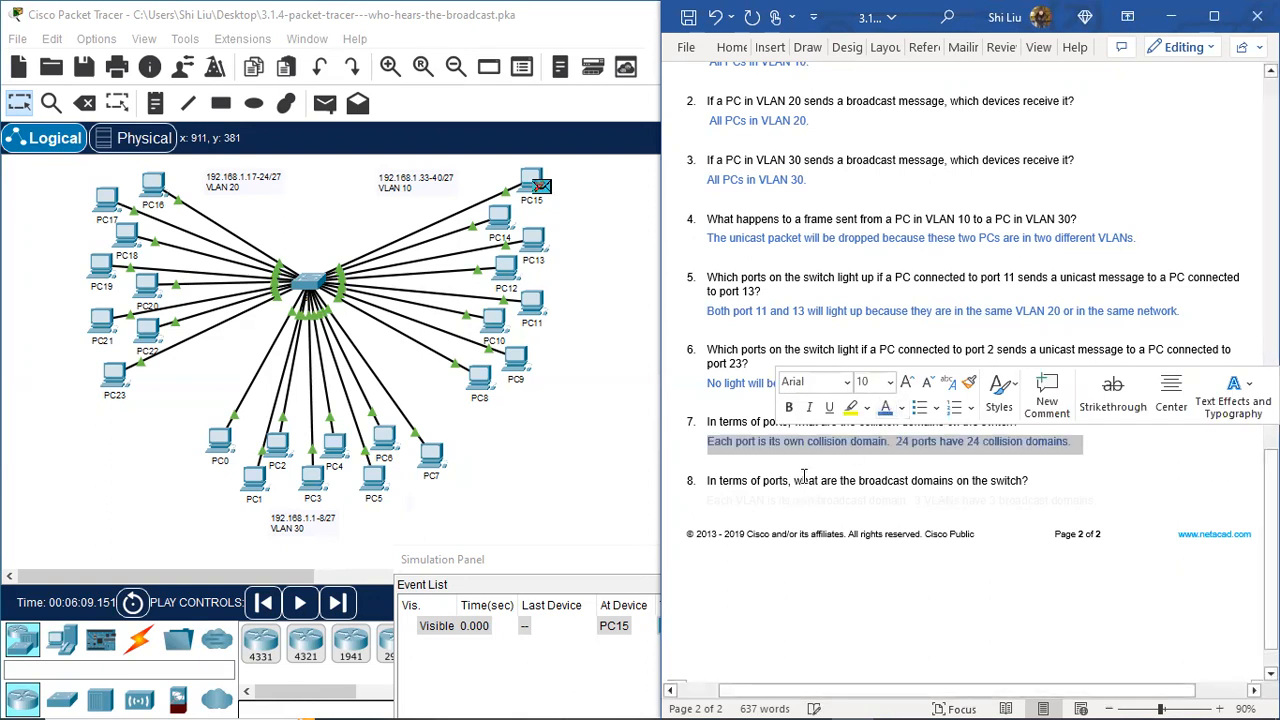
left_click(732, 481)
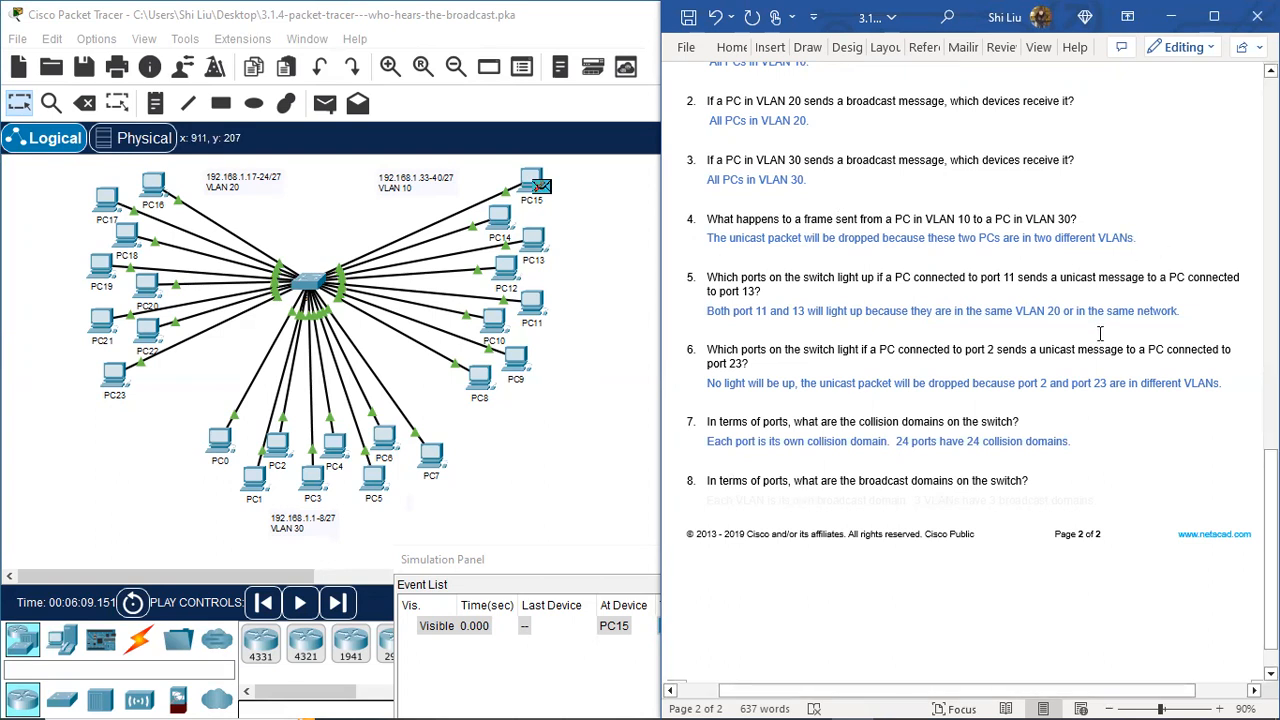
scroll(975, 360, "up", 12)
scroll(957, 365, "up", 8)
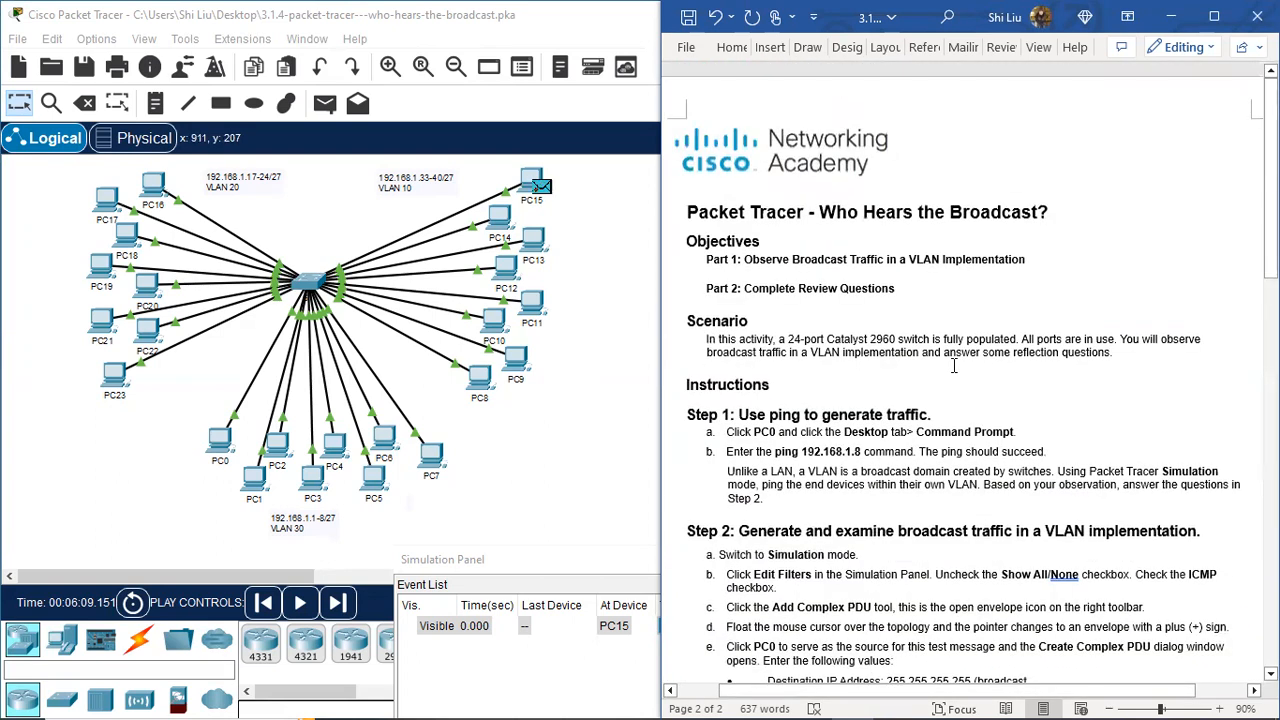